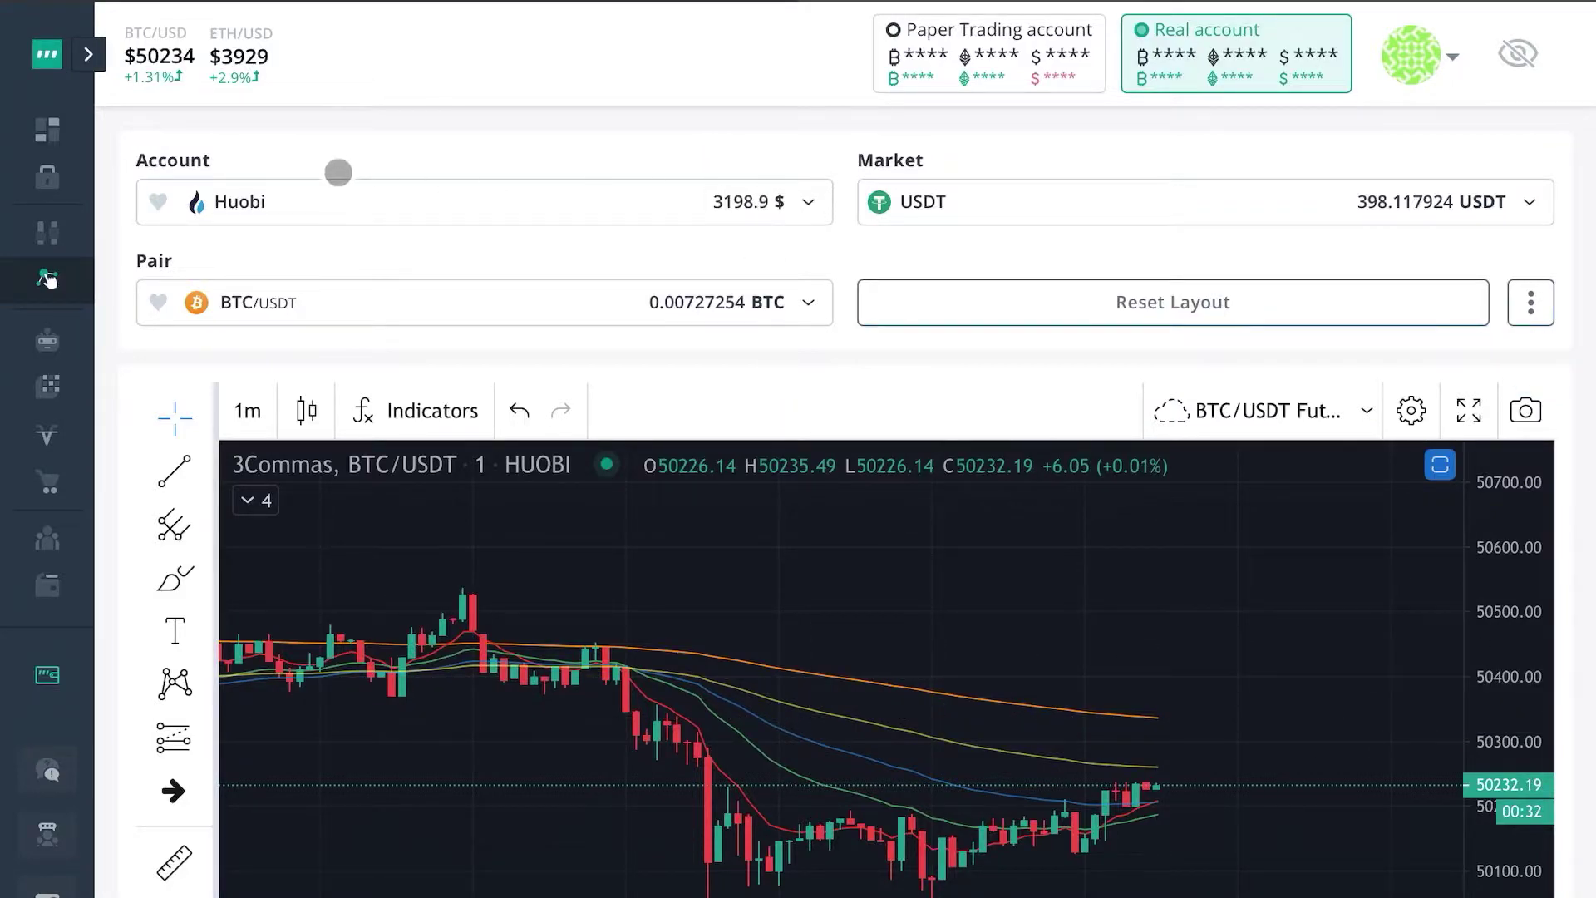
Step: Choose Huobi as the trading account and USDT as the market
left_click(374, 198)
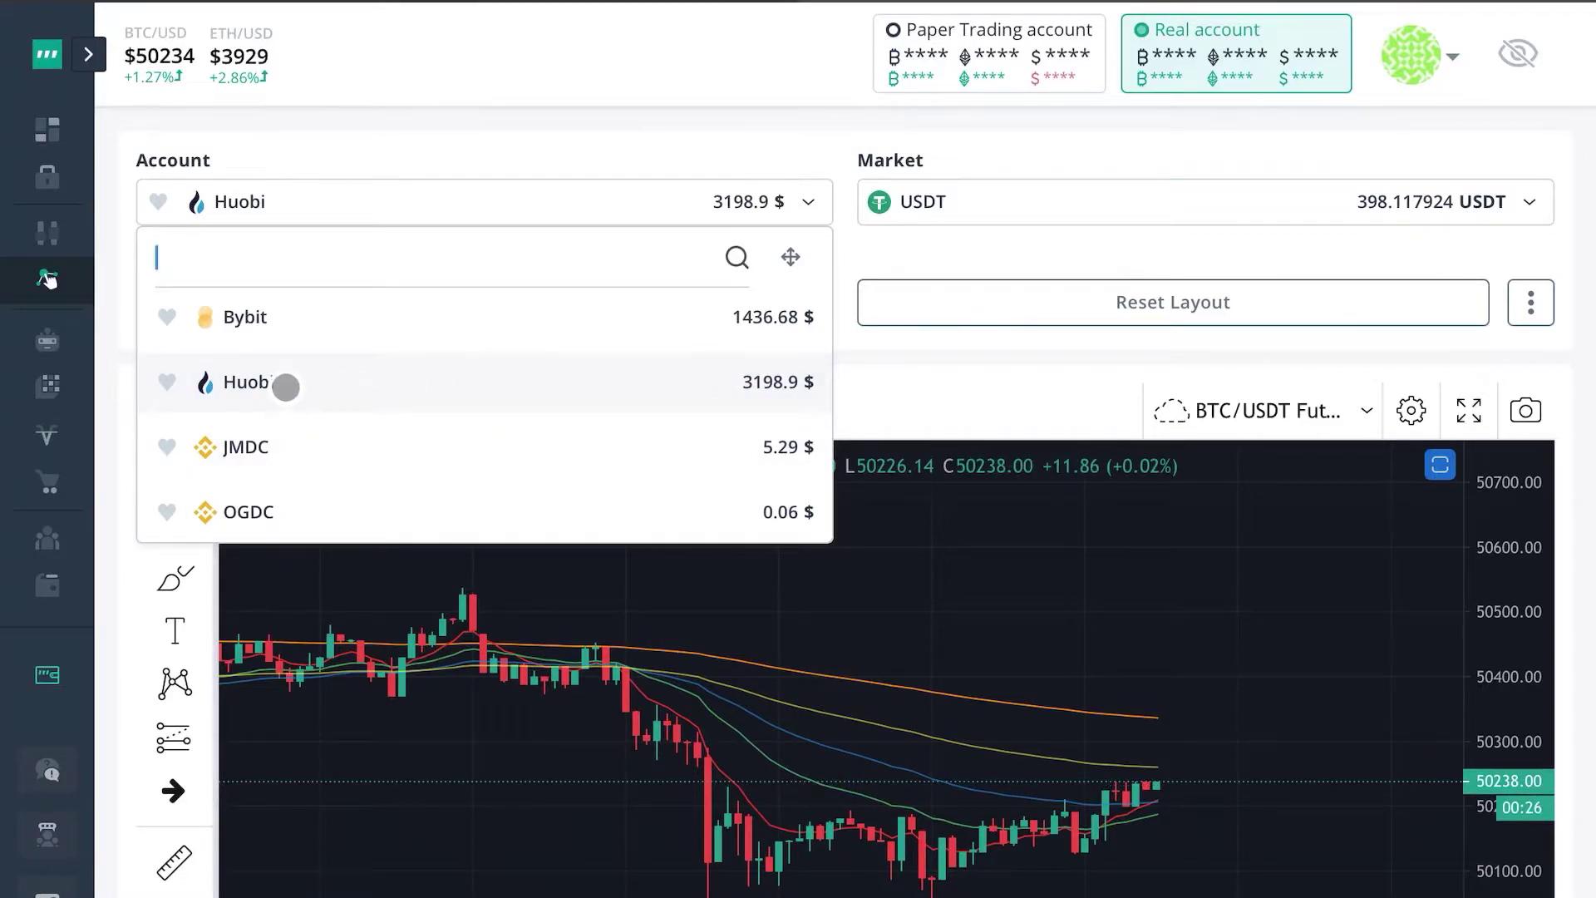
left_click(285, 384)
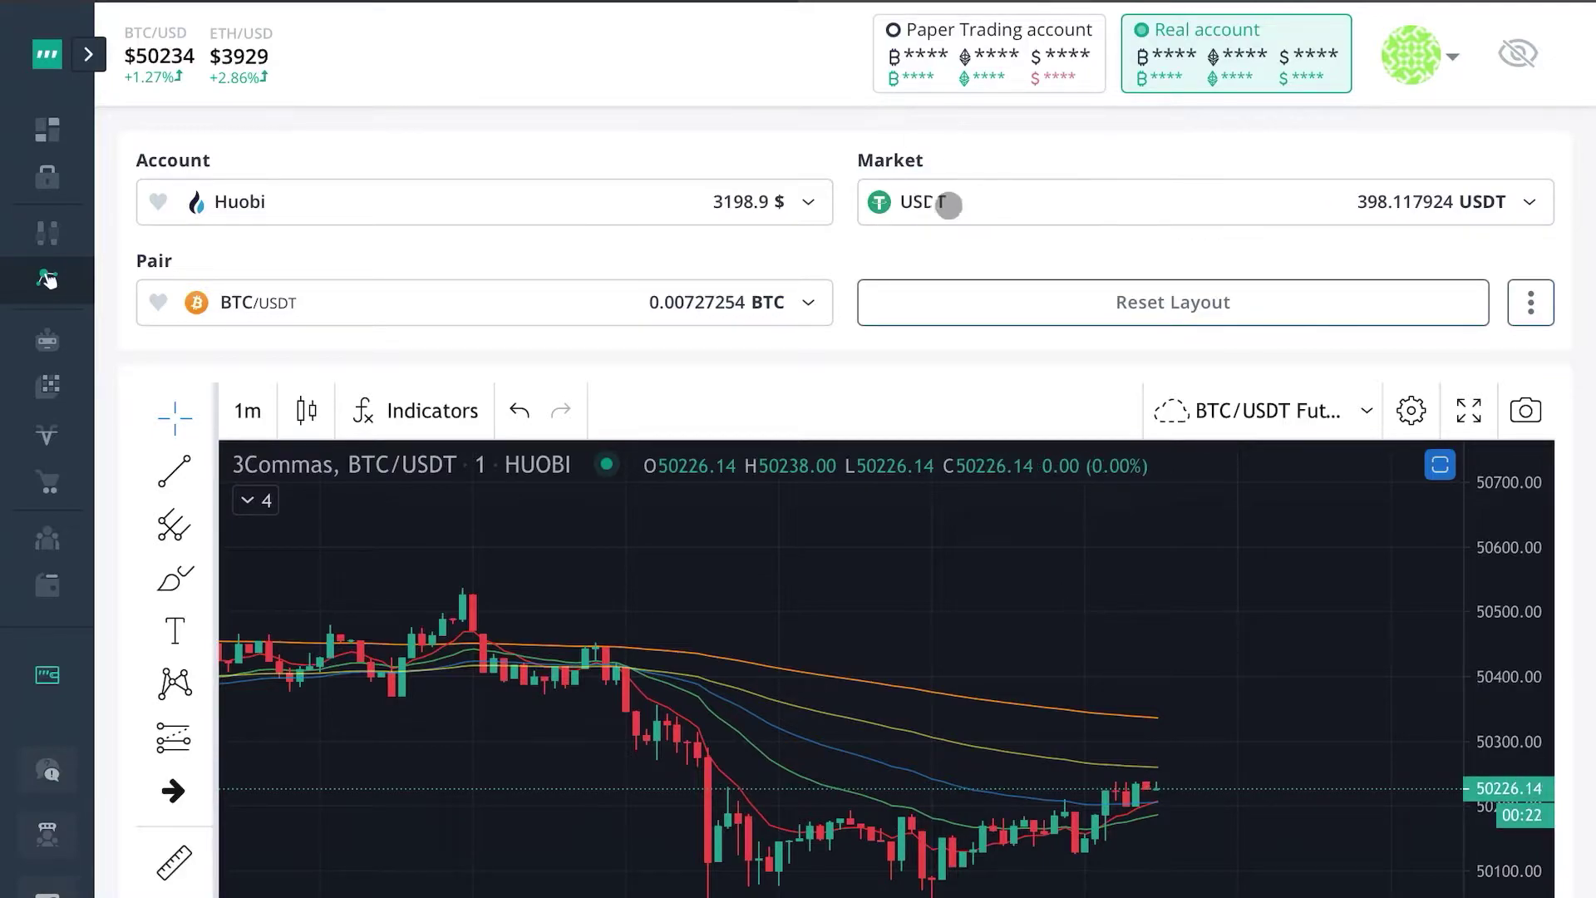
left_click(944, 203)
scroll(958, 417, "down", 1)
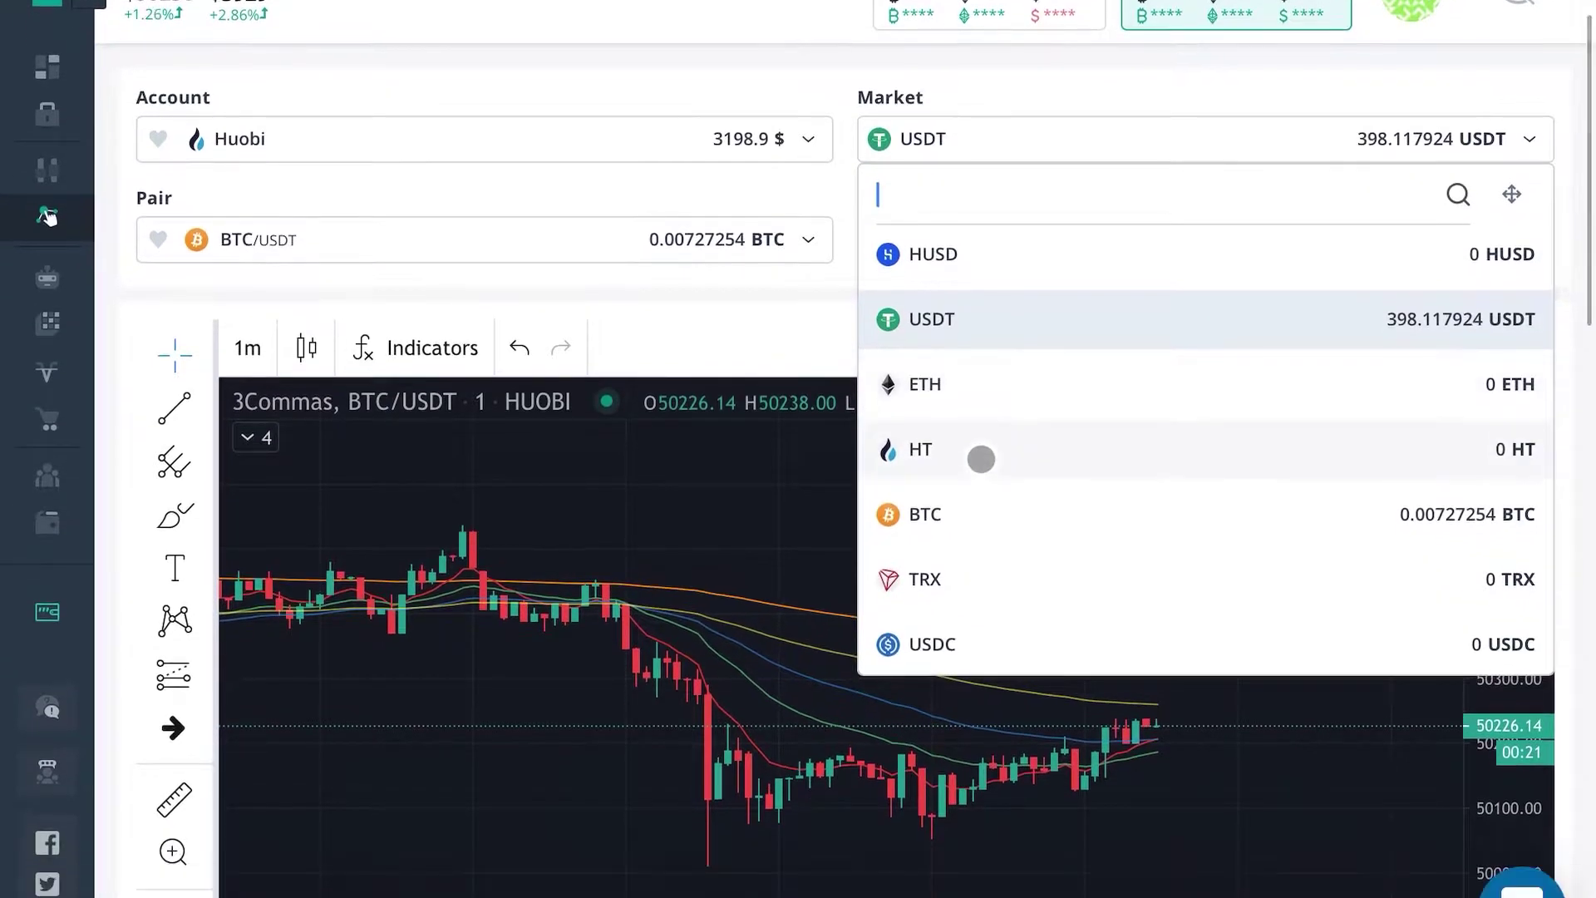
scroll(979, 457, "up", 1)
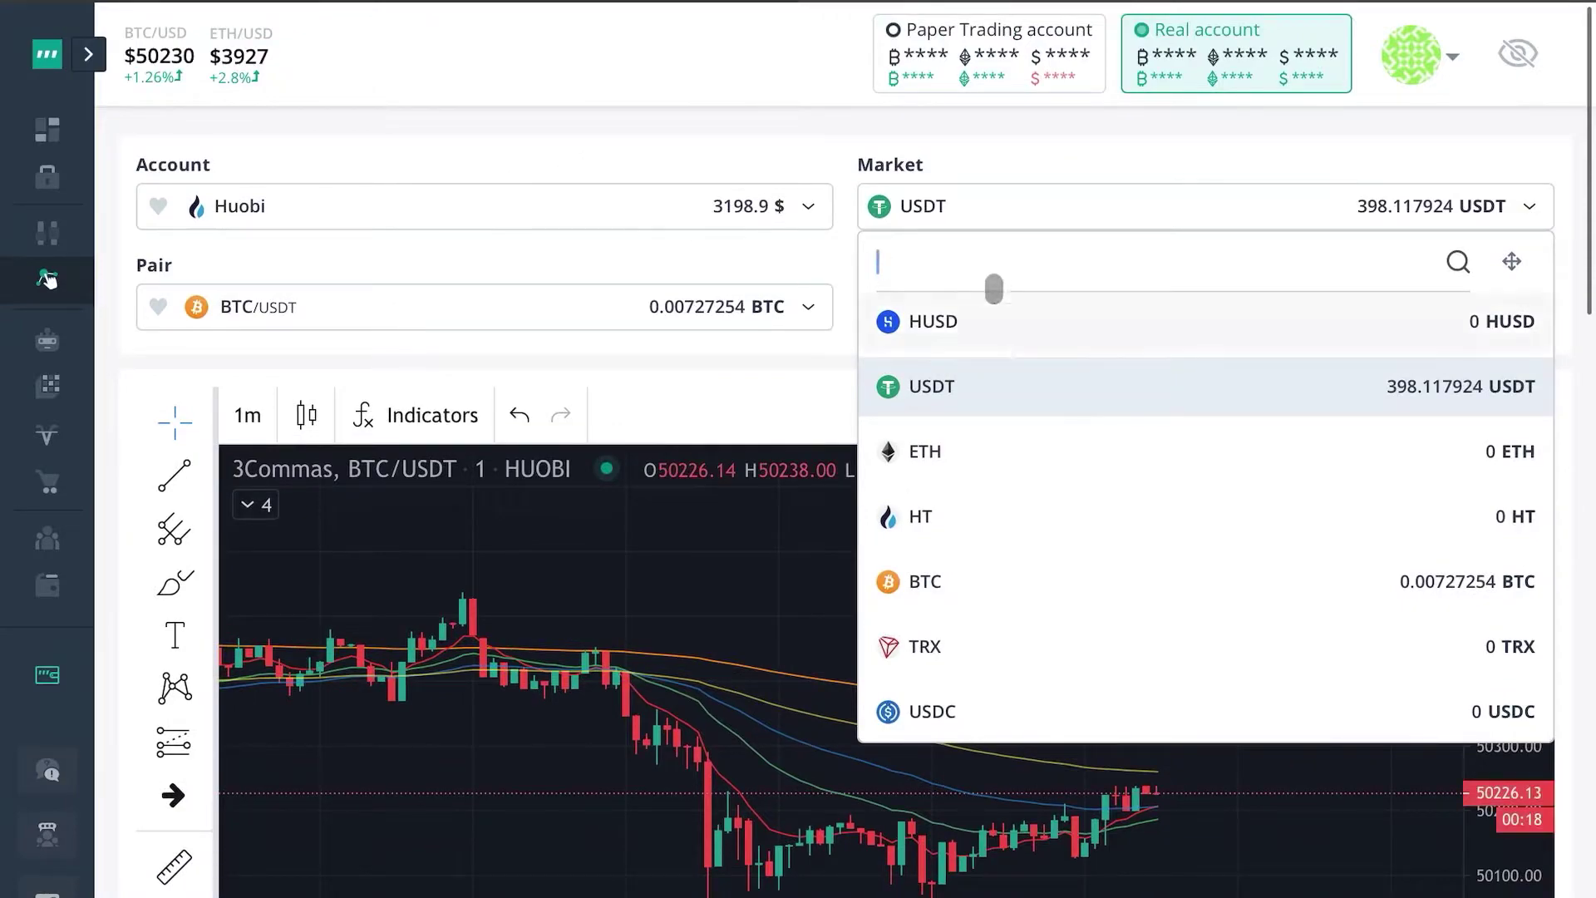
left_click(981, 387)
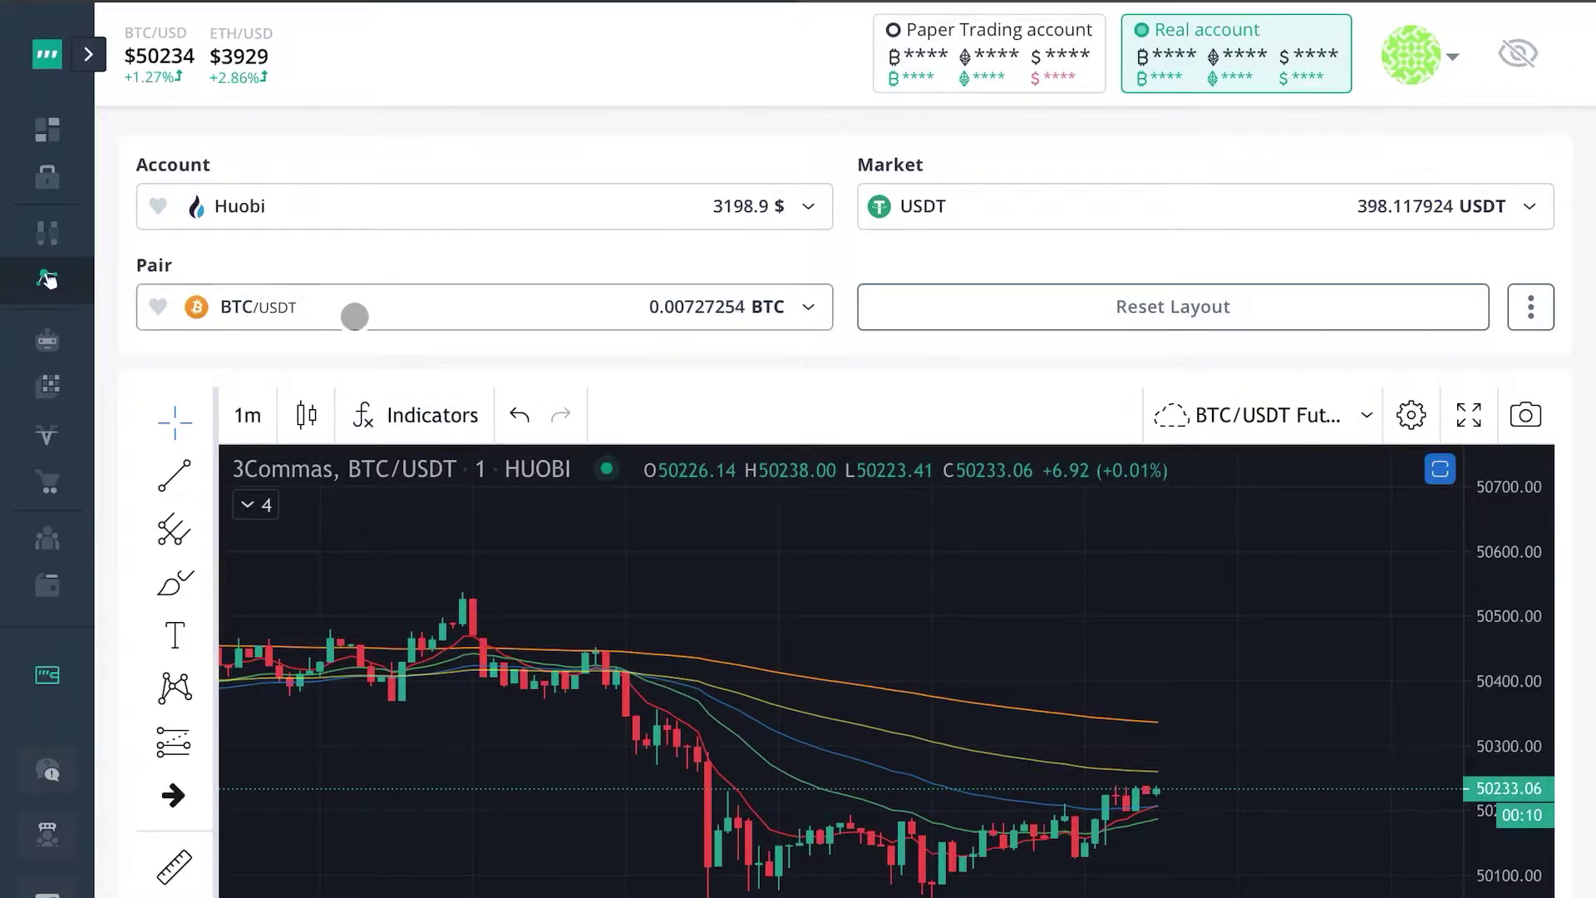
Step: Search for ltc and set the trading pair to LTC/USDT
left_click(350, 310)
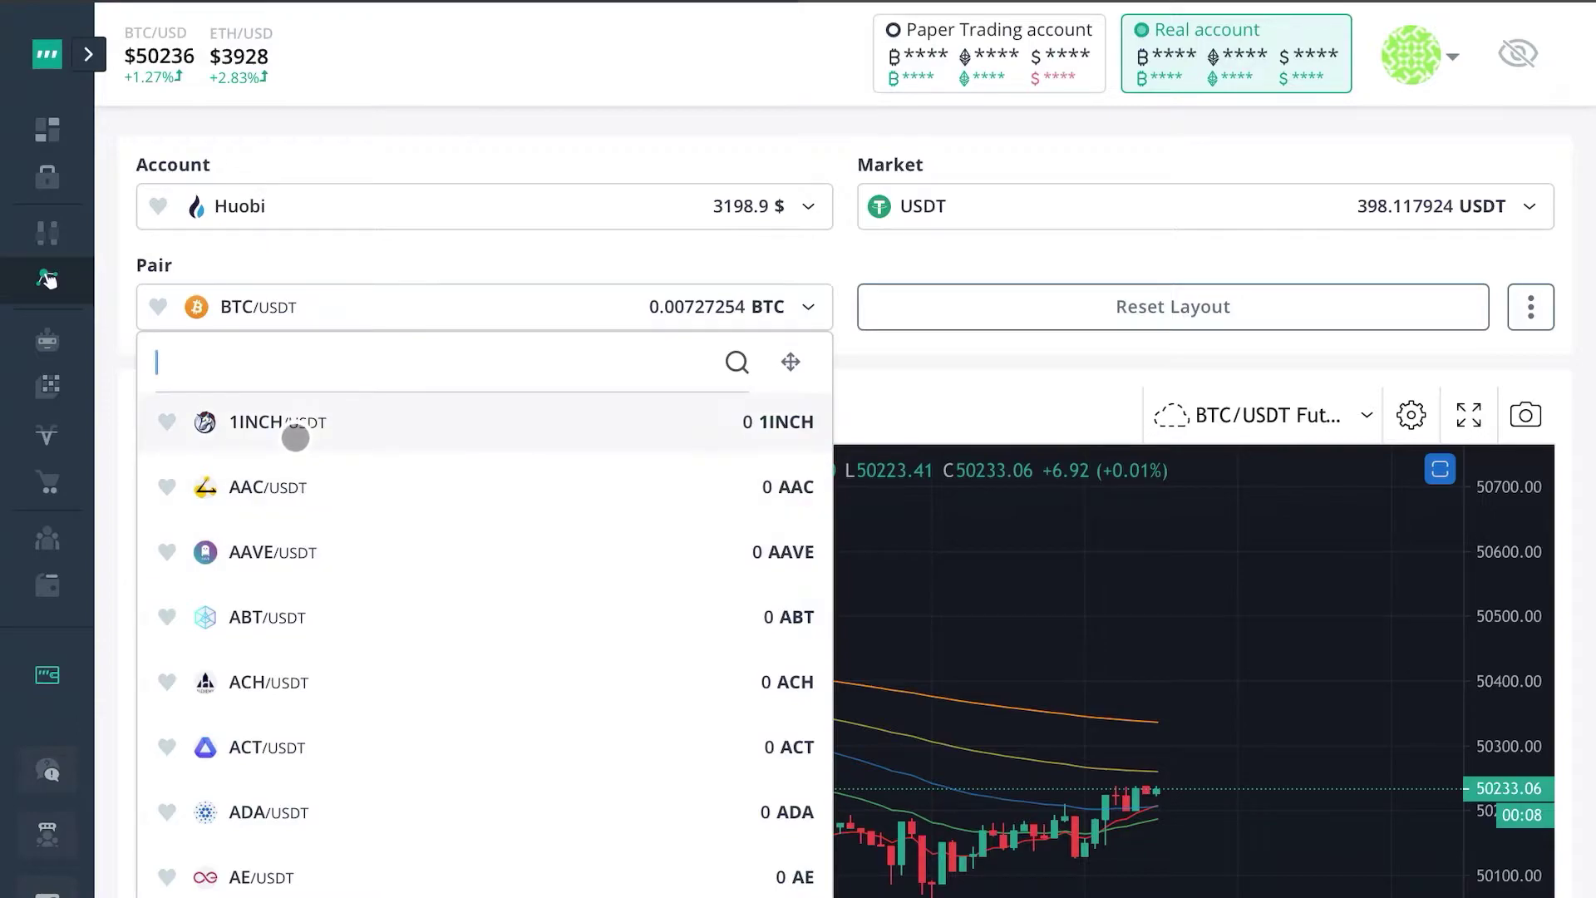
type("ltc")
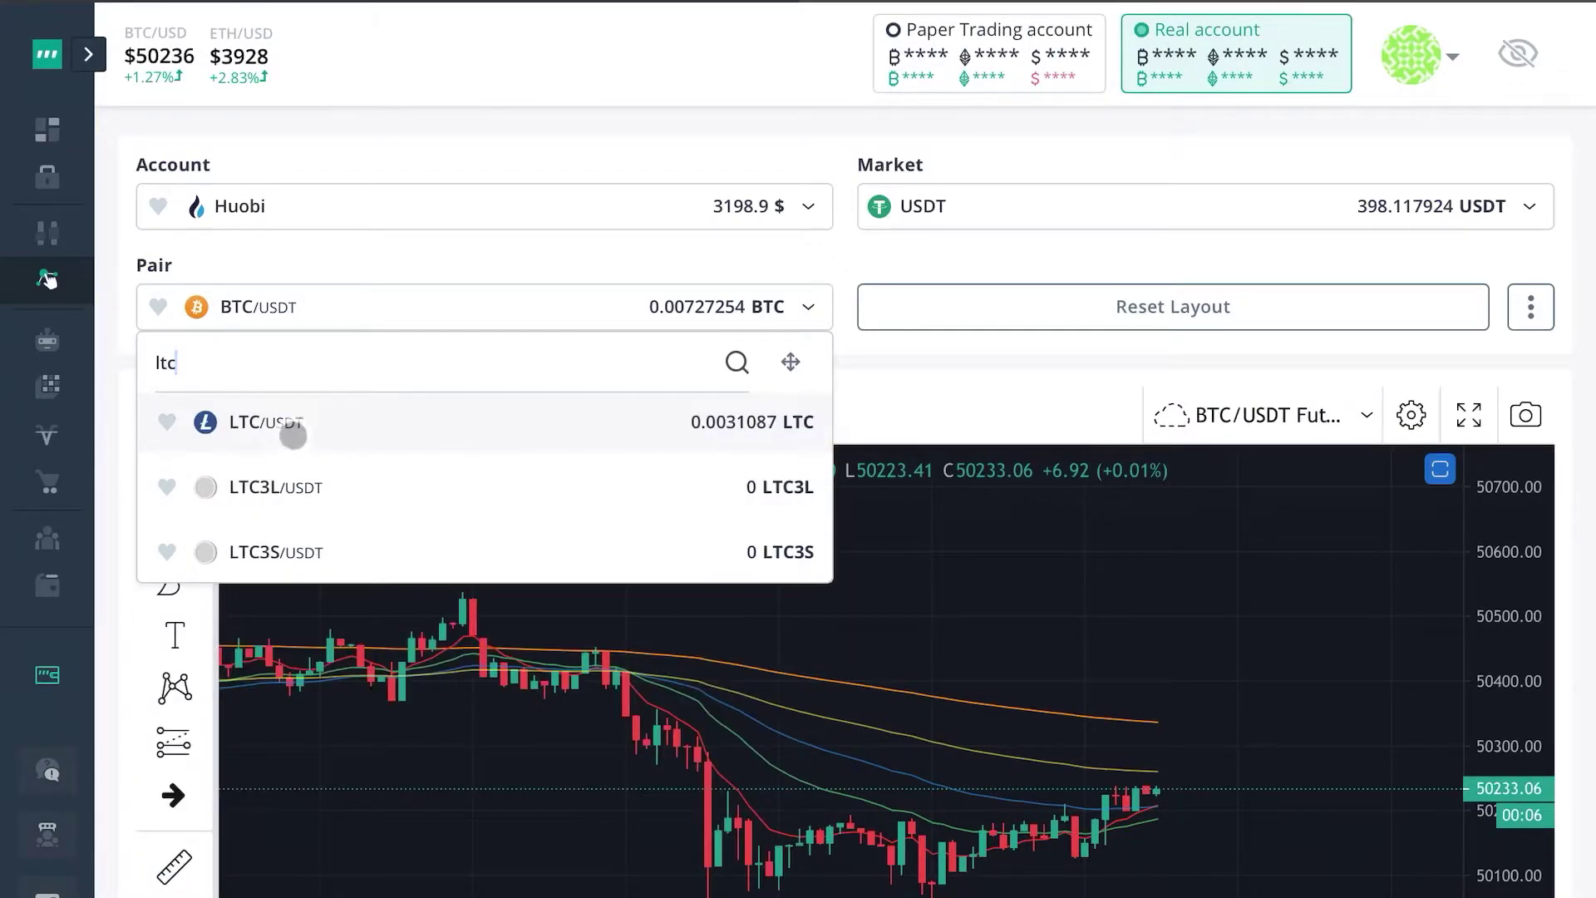
left_click(245, 422)
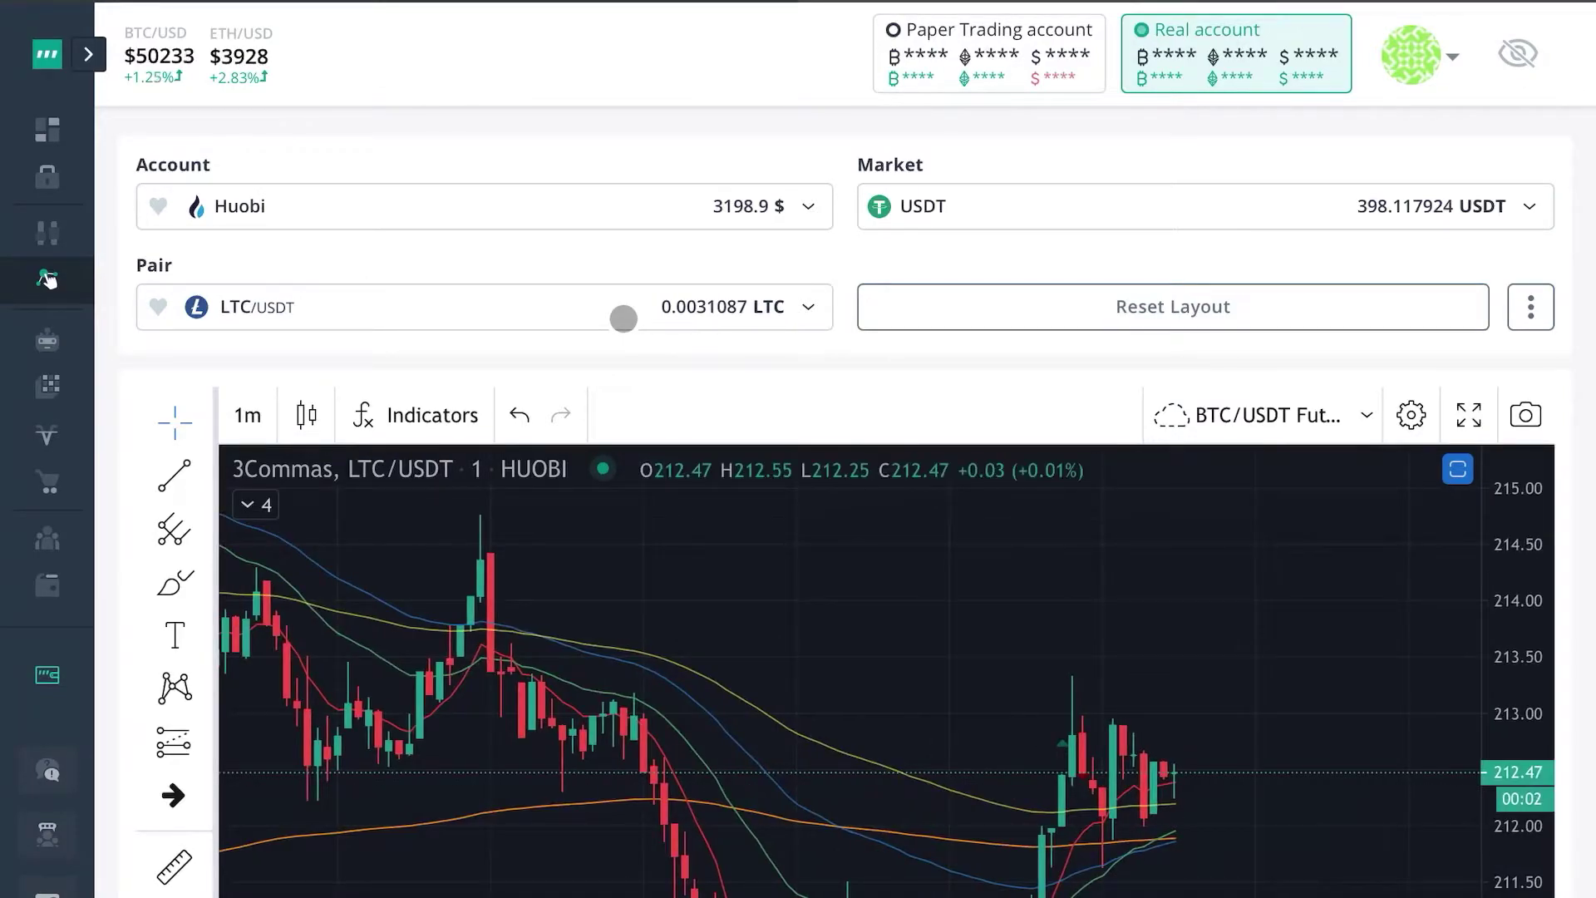
Step: Draw a falling red trend line across the chart's highs from about 214.80 at 14:59 to about 212.80 near 16:19
scroll(1076, 766, "down", 1)
scroll(990, 238, "down", 1)
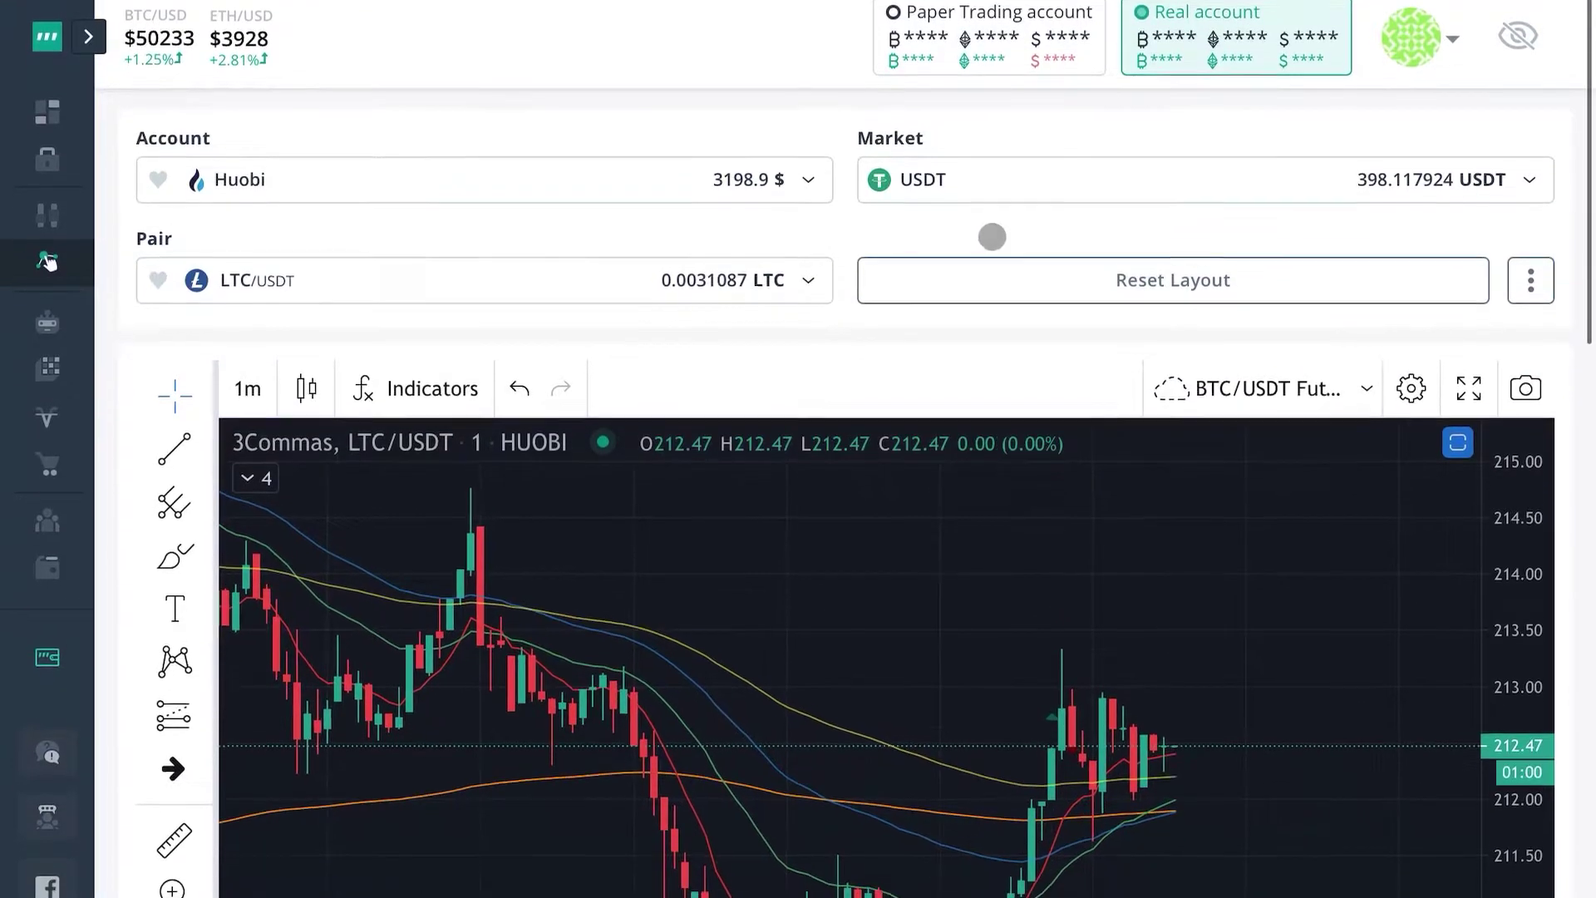
scroll(1147, 257, "down", 3)
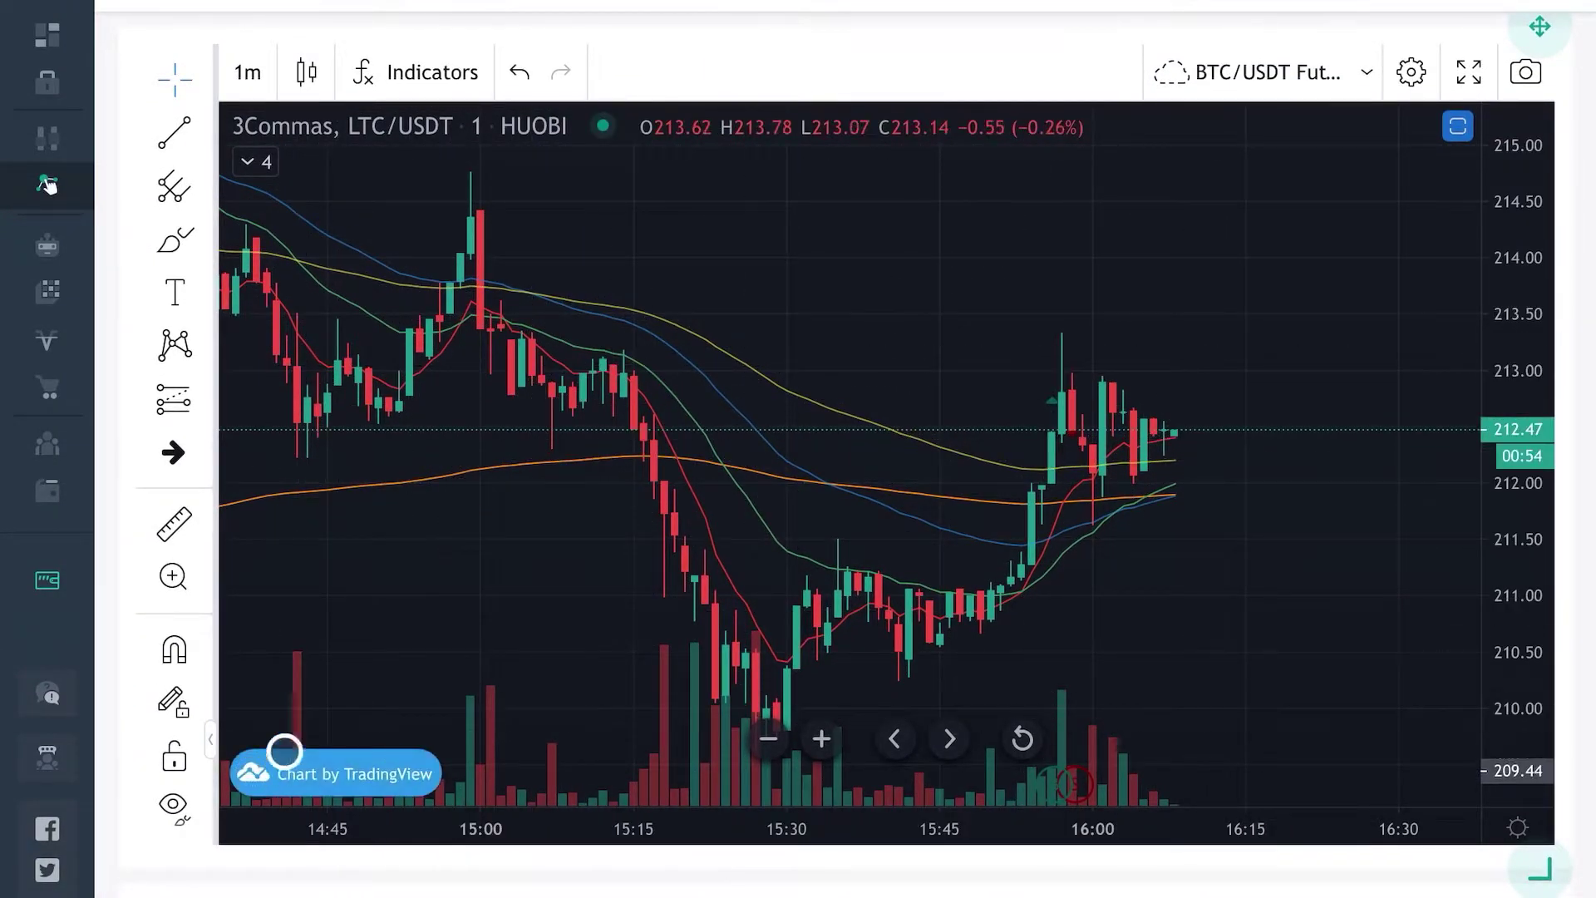
left_click(172, 143)
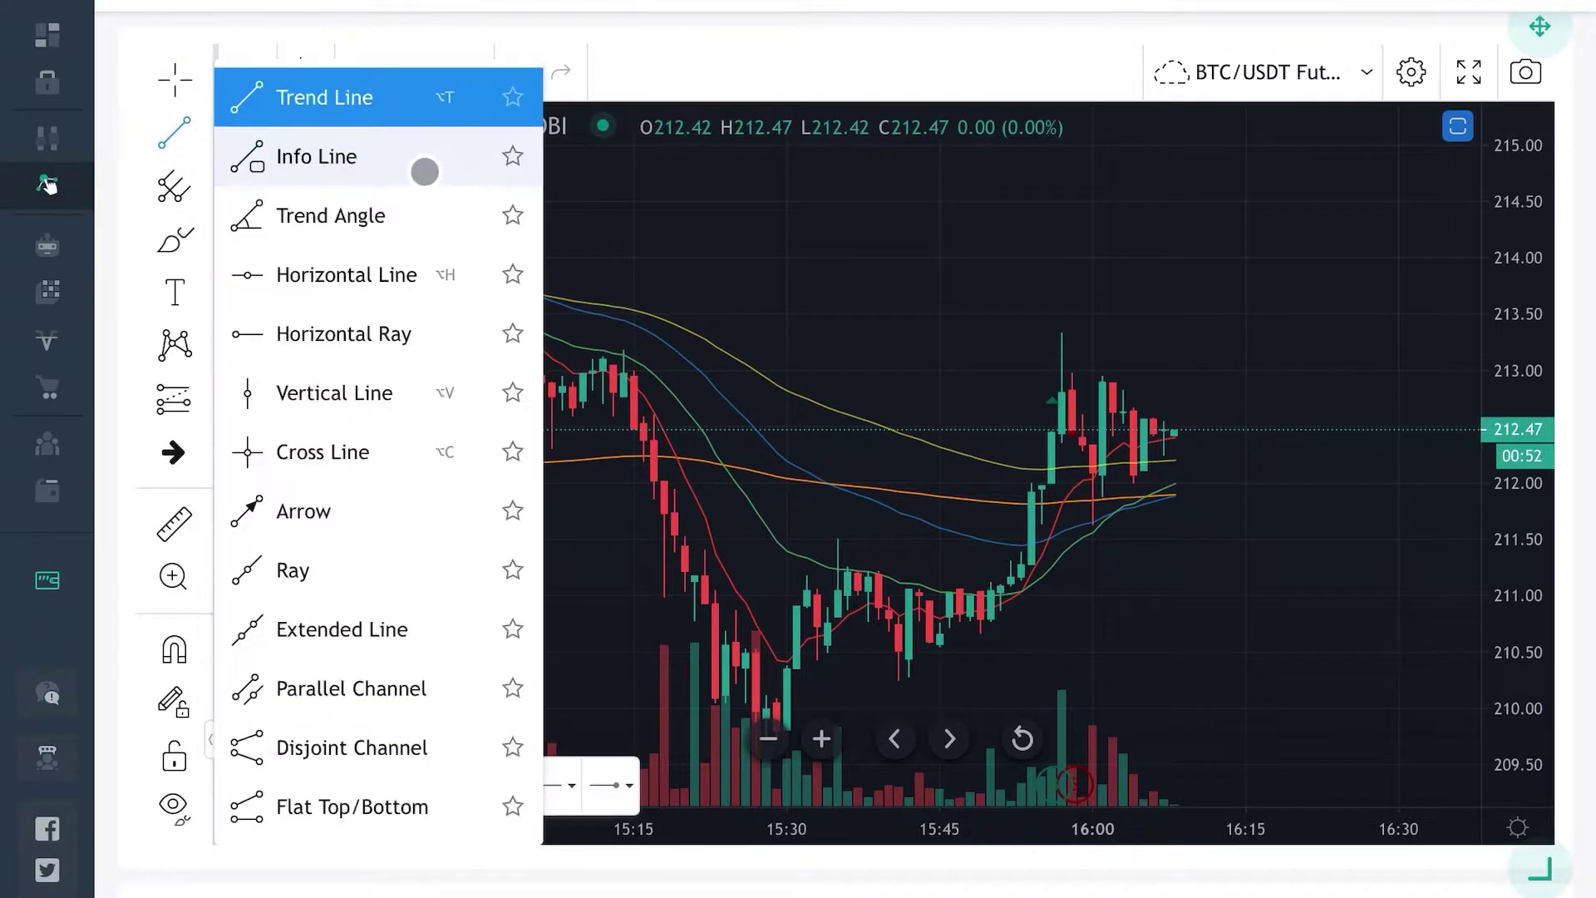
left_click(332, 111)
left_click(469, 169)
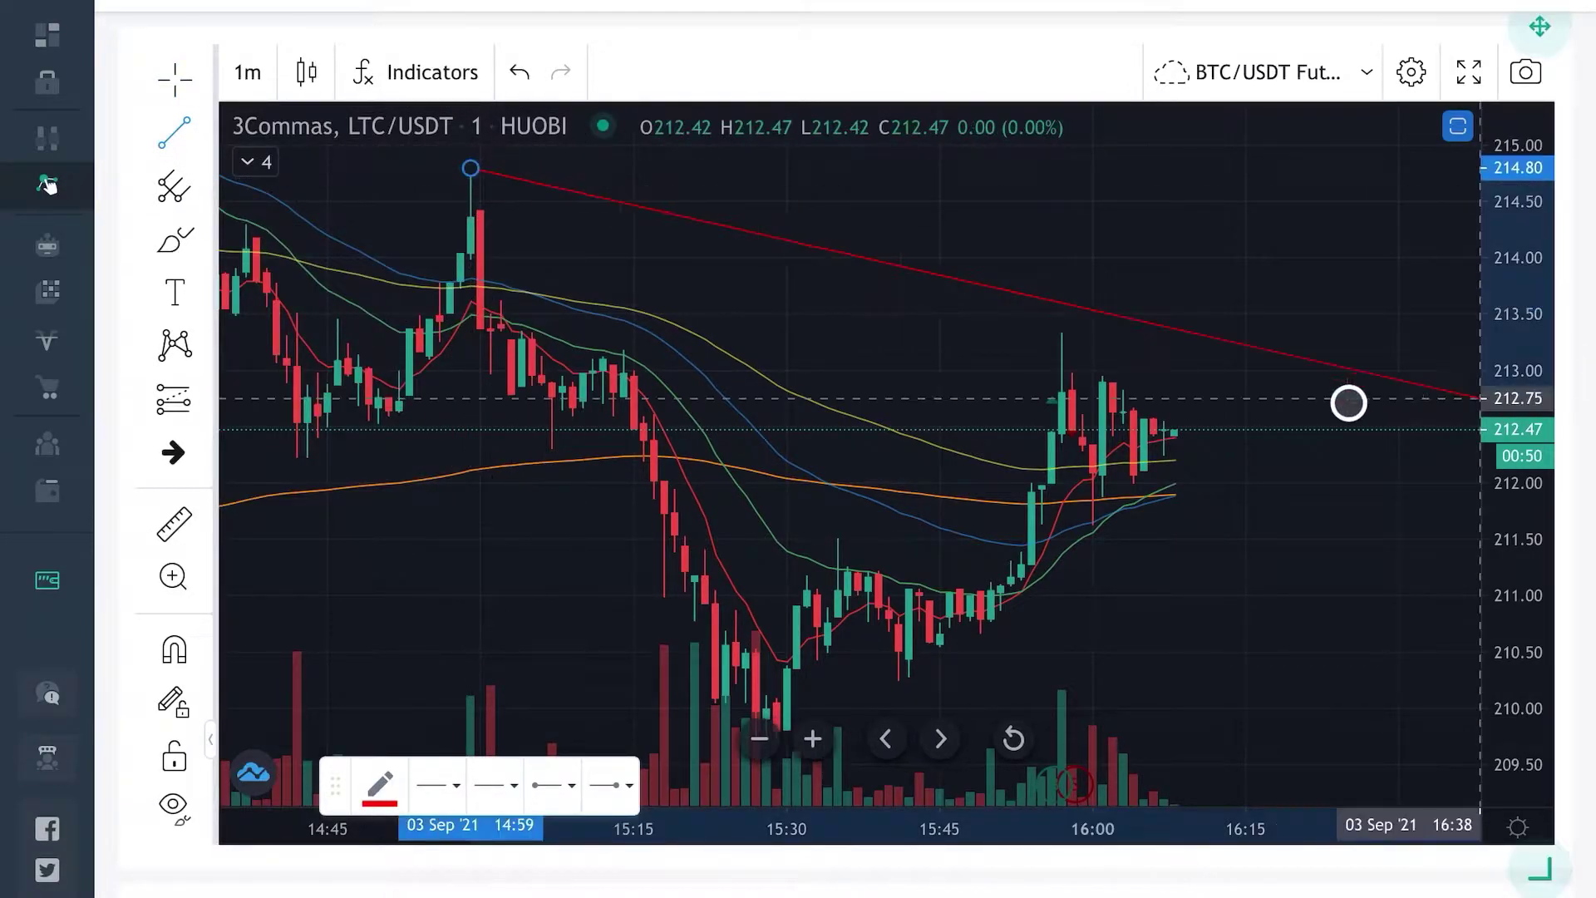
left_click(1287, 395)
left_click(834, 349)
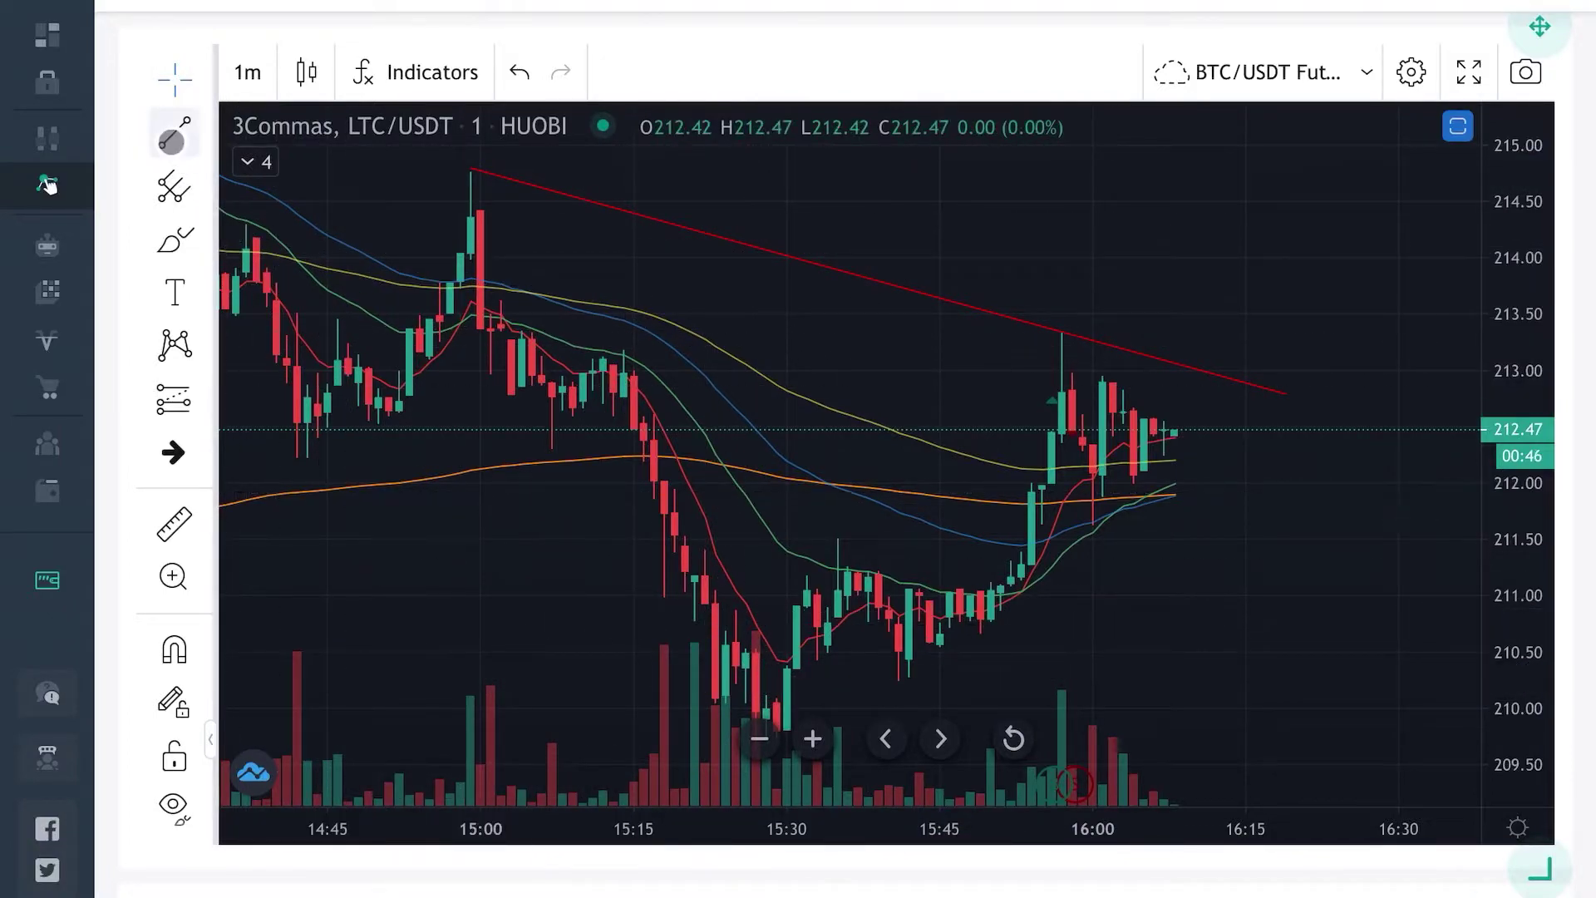
Step: Draw a rising green trend line under the chart's lows from about 209.5 near 15:25 to about 212.6 near 16:30
left_click(171, 132)
left_click(274, 97)
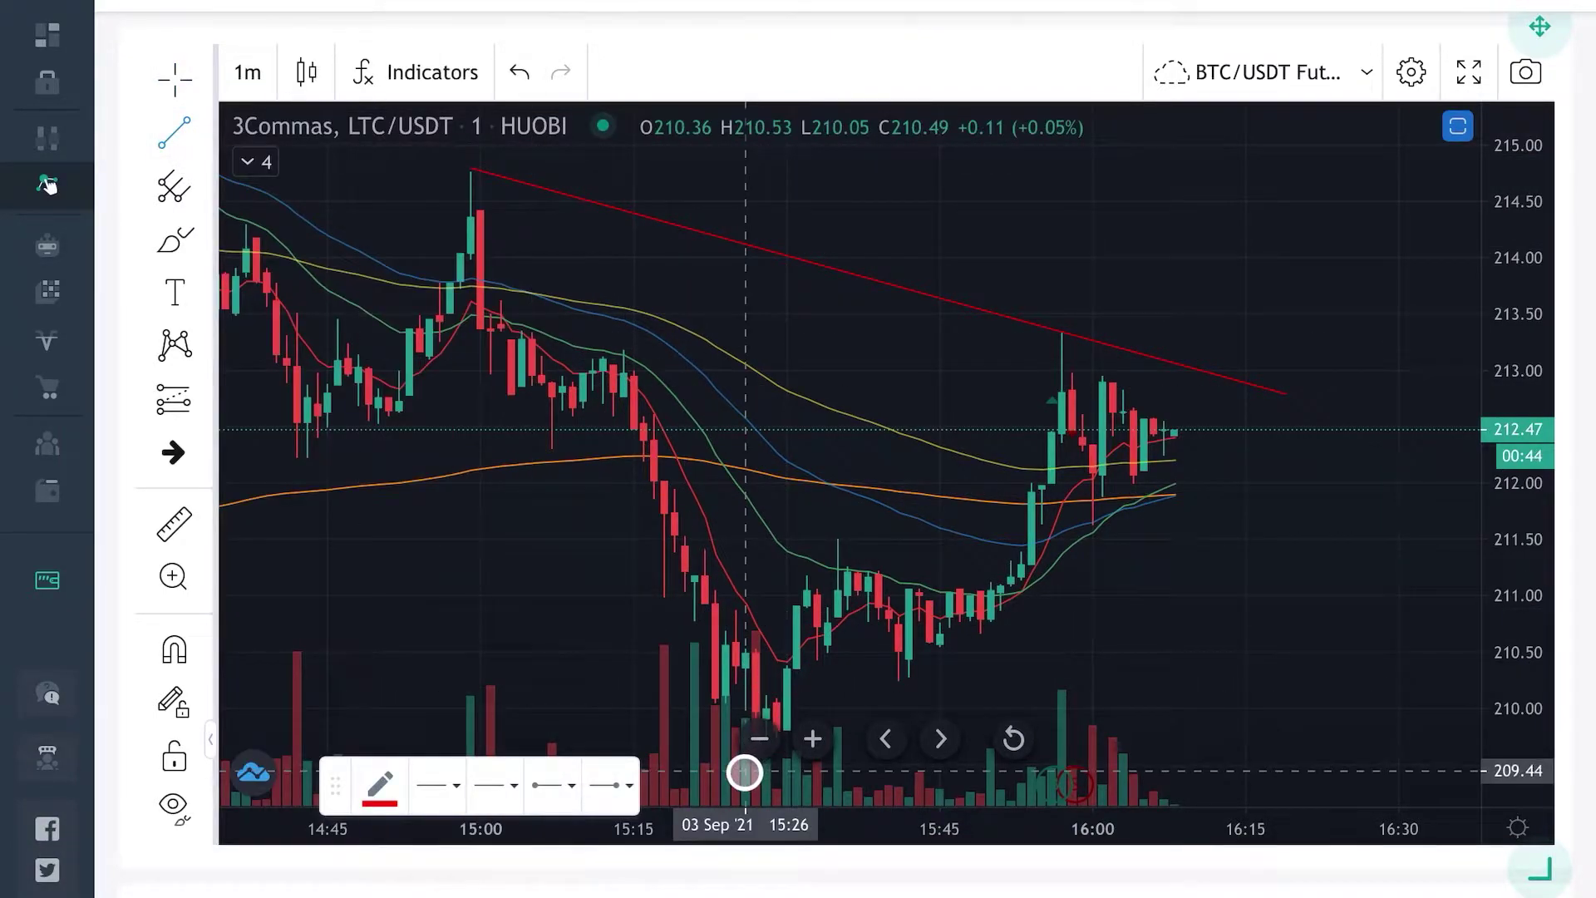
left_click(746, 770)
left_click(1397, 423)
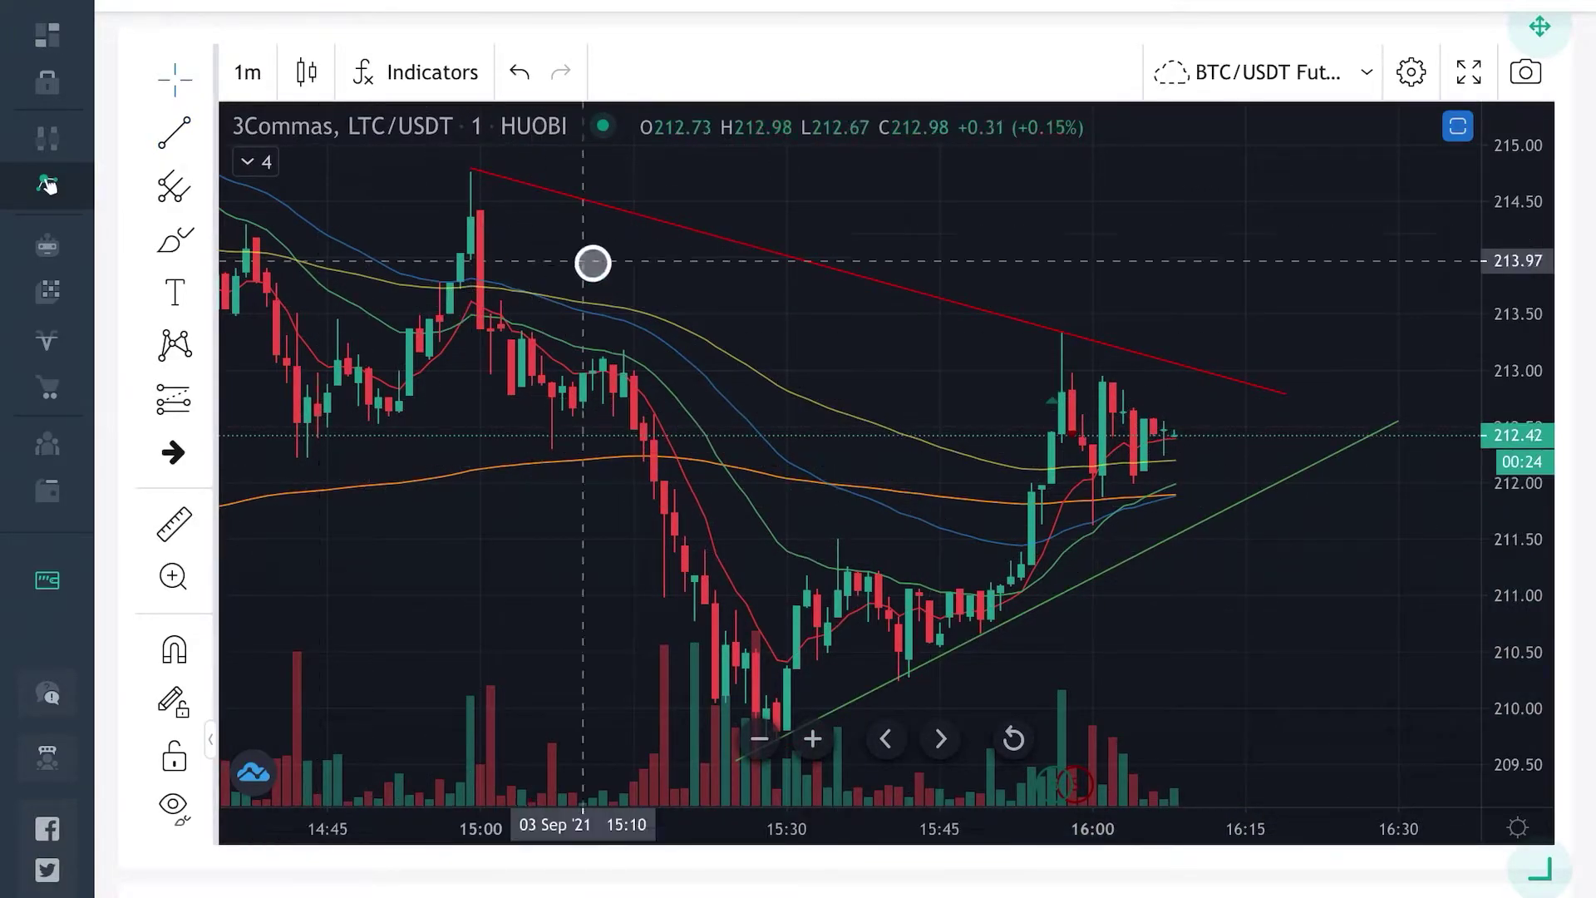
Step: Review the LTC/USDT order form, the trades history, the open orders and the account portfolio
scroll(592, 261, "down", 5)
scroll(742, 396, "down", 4)
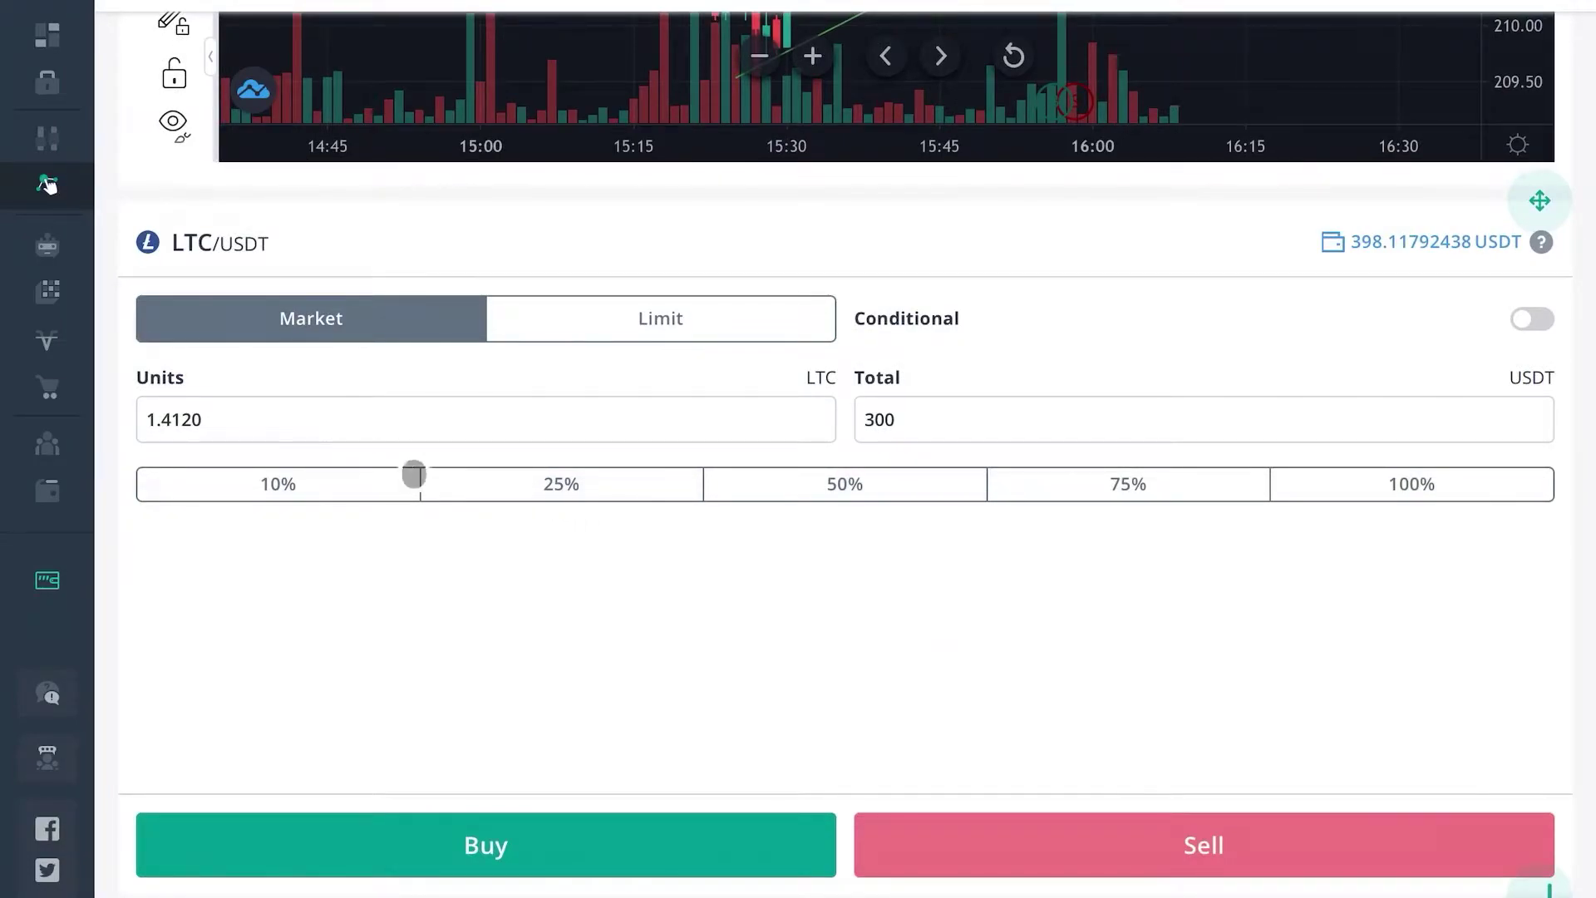
scroll(414, 474, "down", 1)
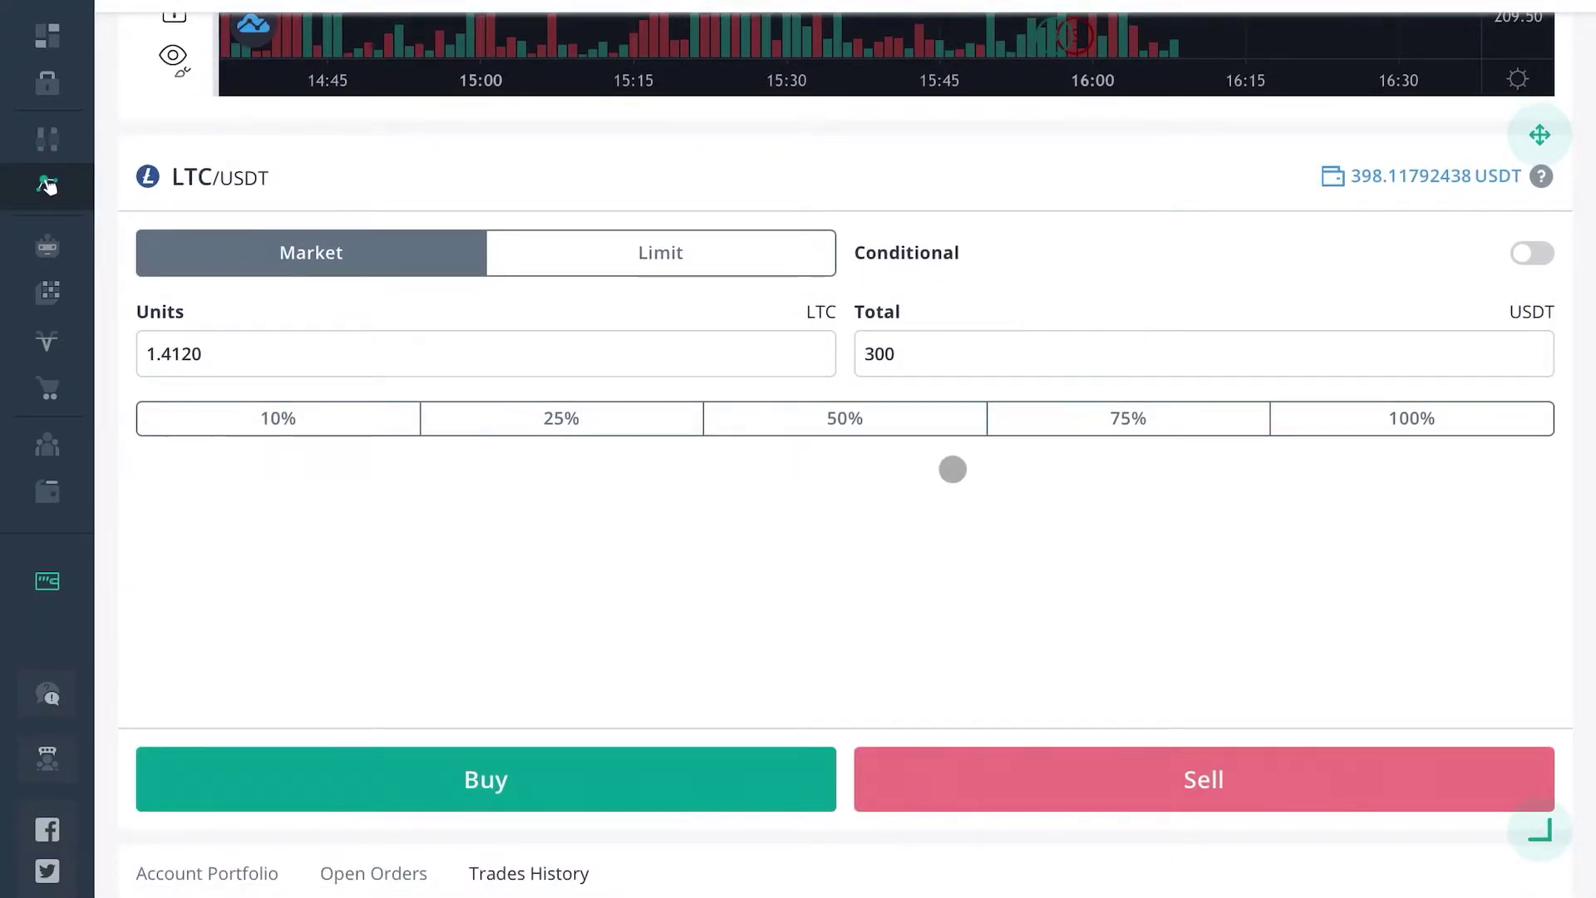
scroll(969, 552, "down", 1)
scroll(968, 553, "down", 7)
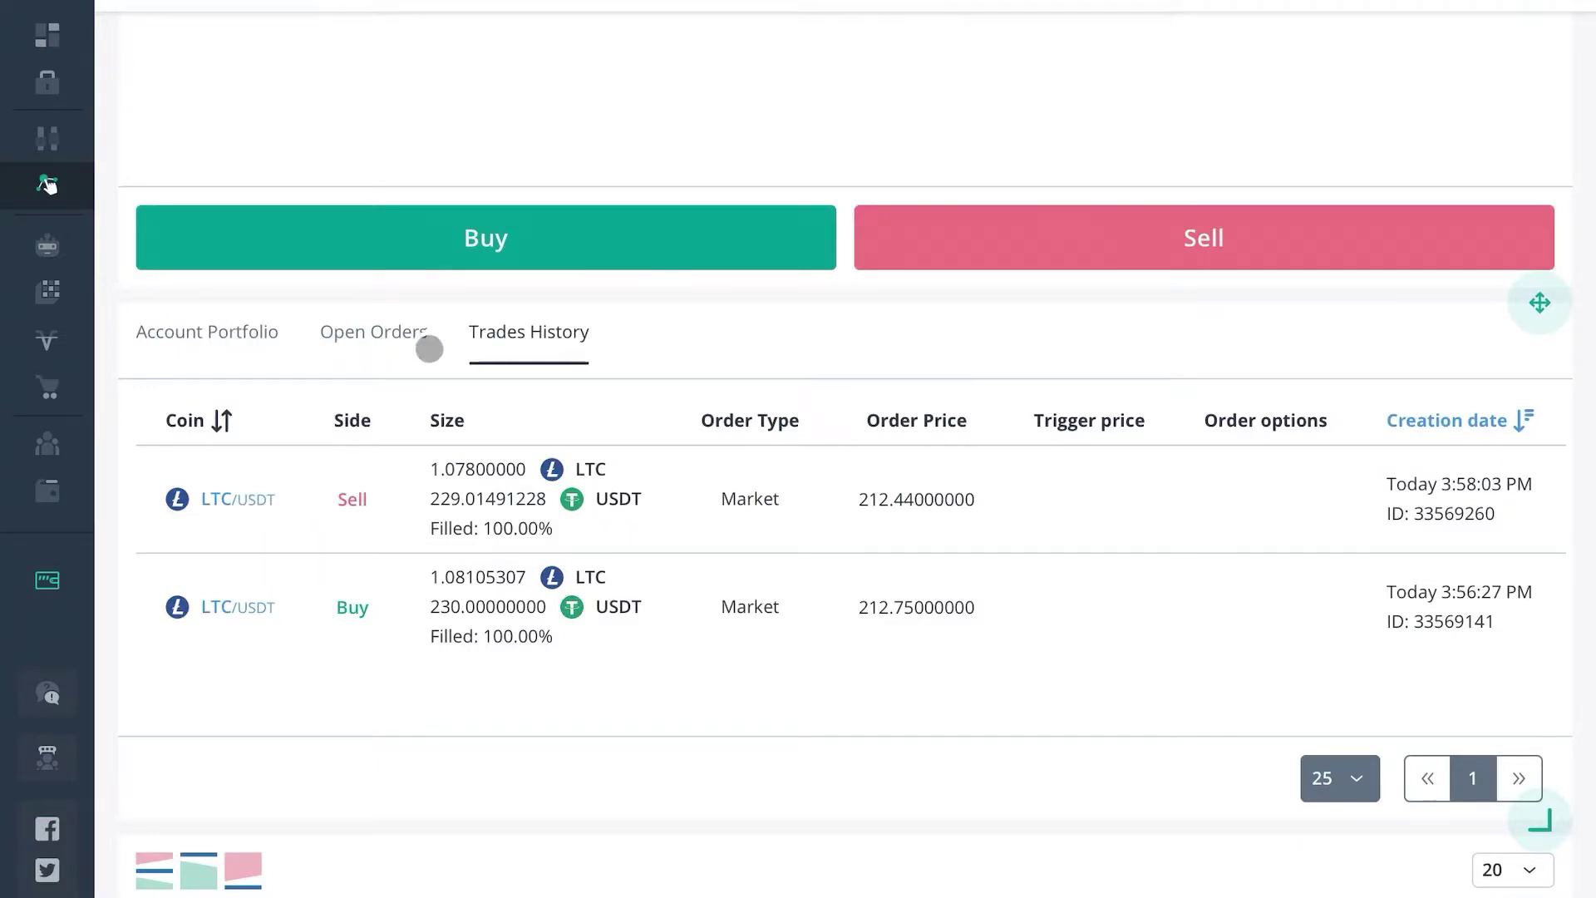
left_click(385, 331)
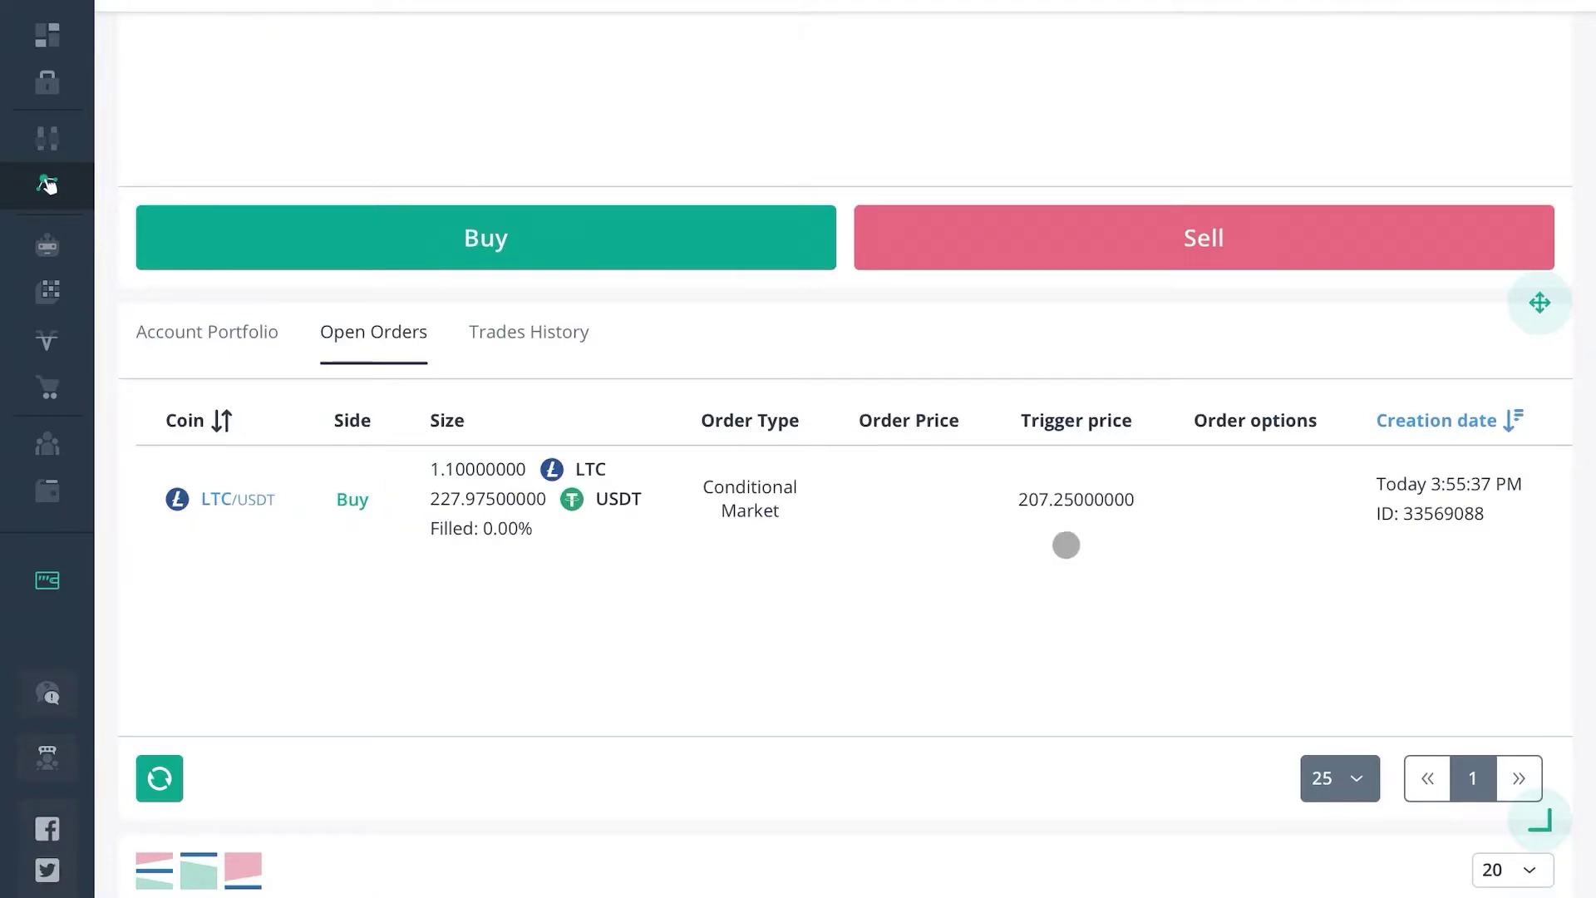
left_click(210, 341)
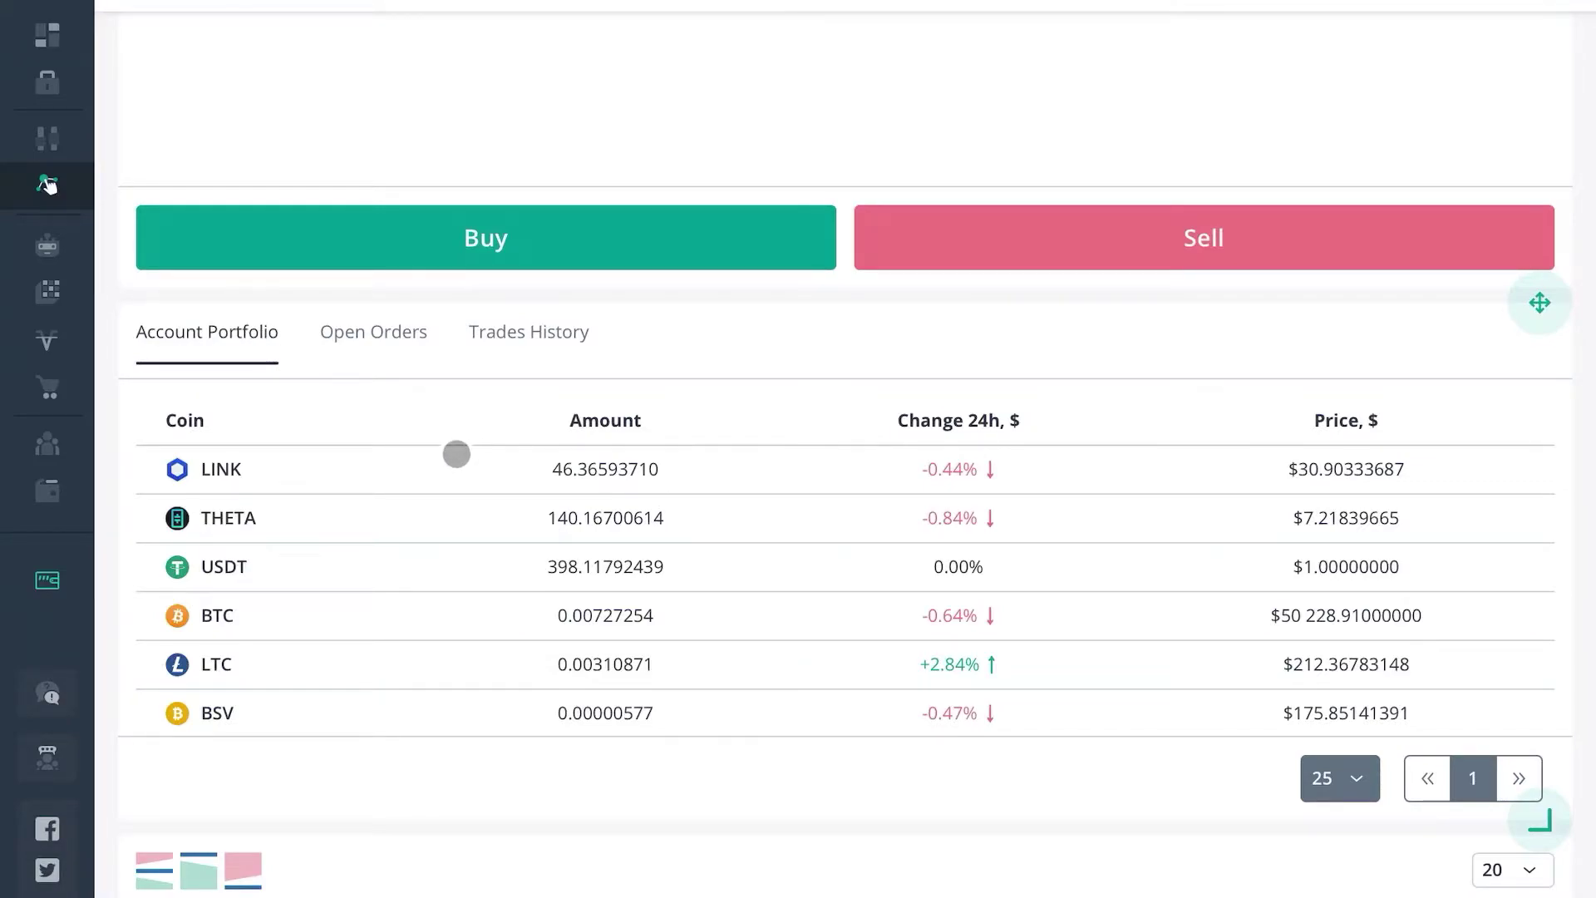
Step: Examine the bid prices, totals and amounts in the order book below the account portfolio
scroll(456, 454, "down", 4)
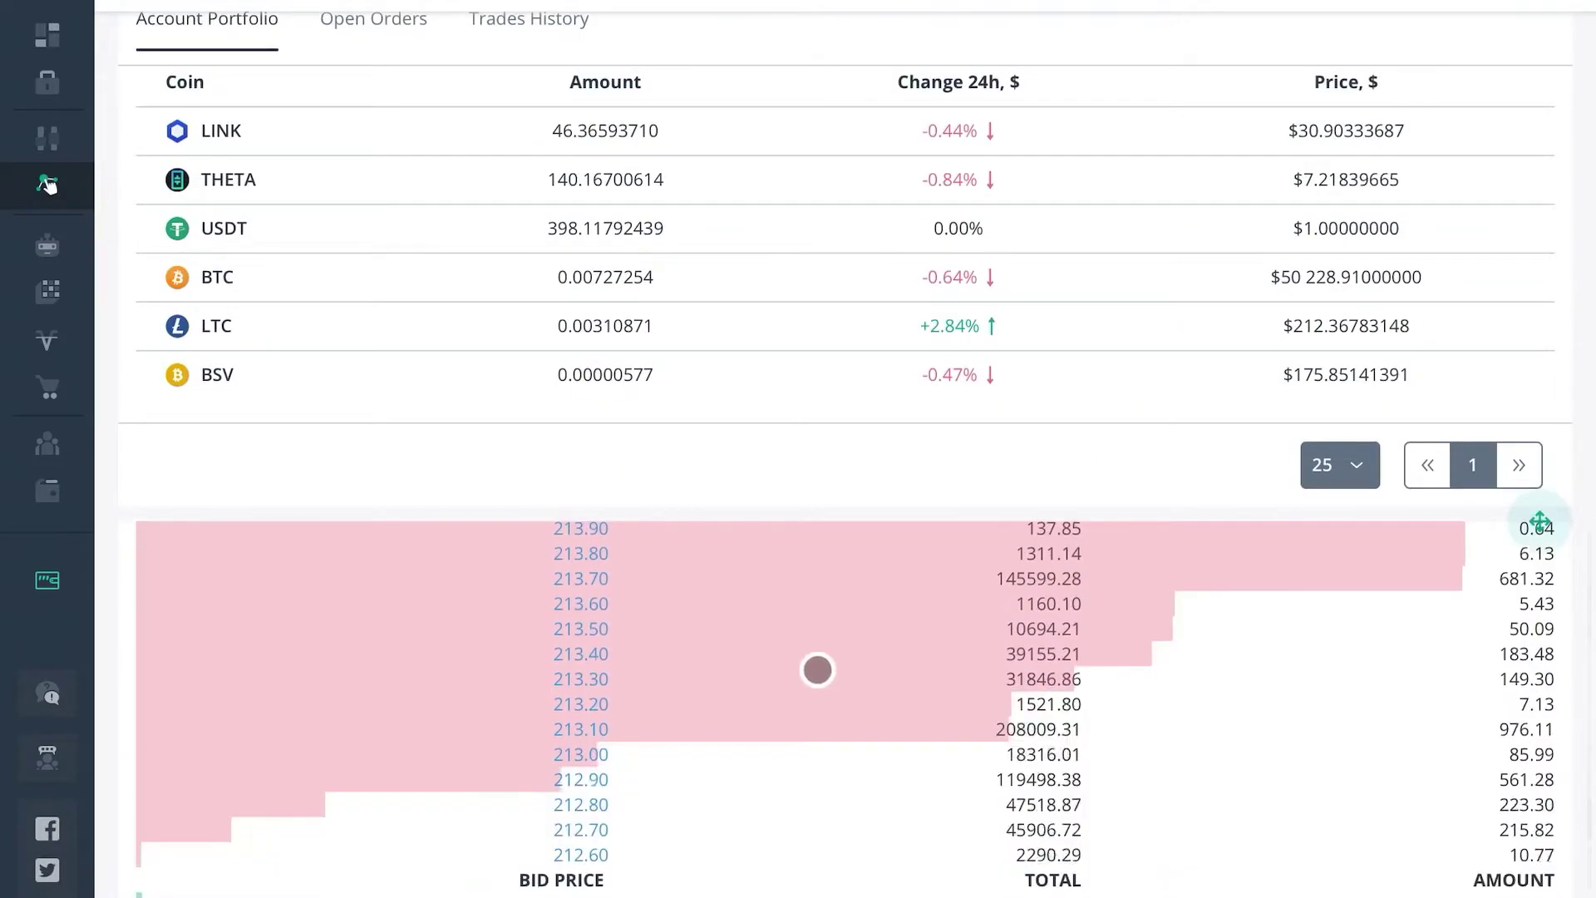
scroll(863, 310, "down", 7)
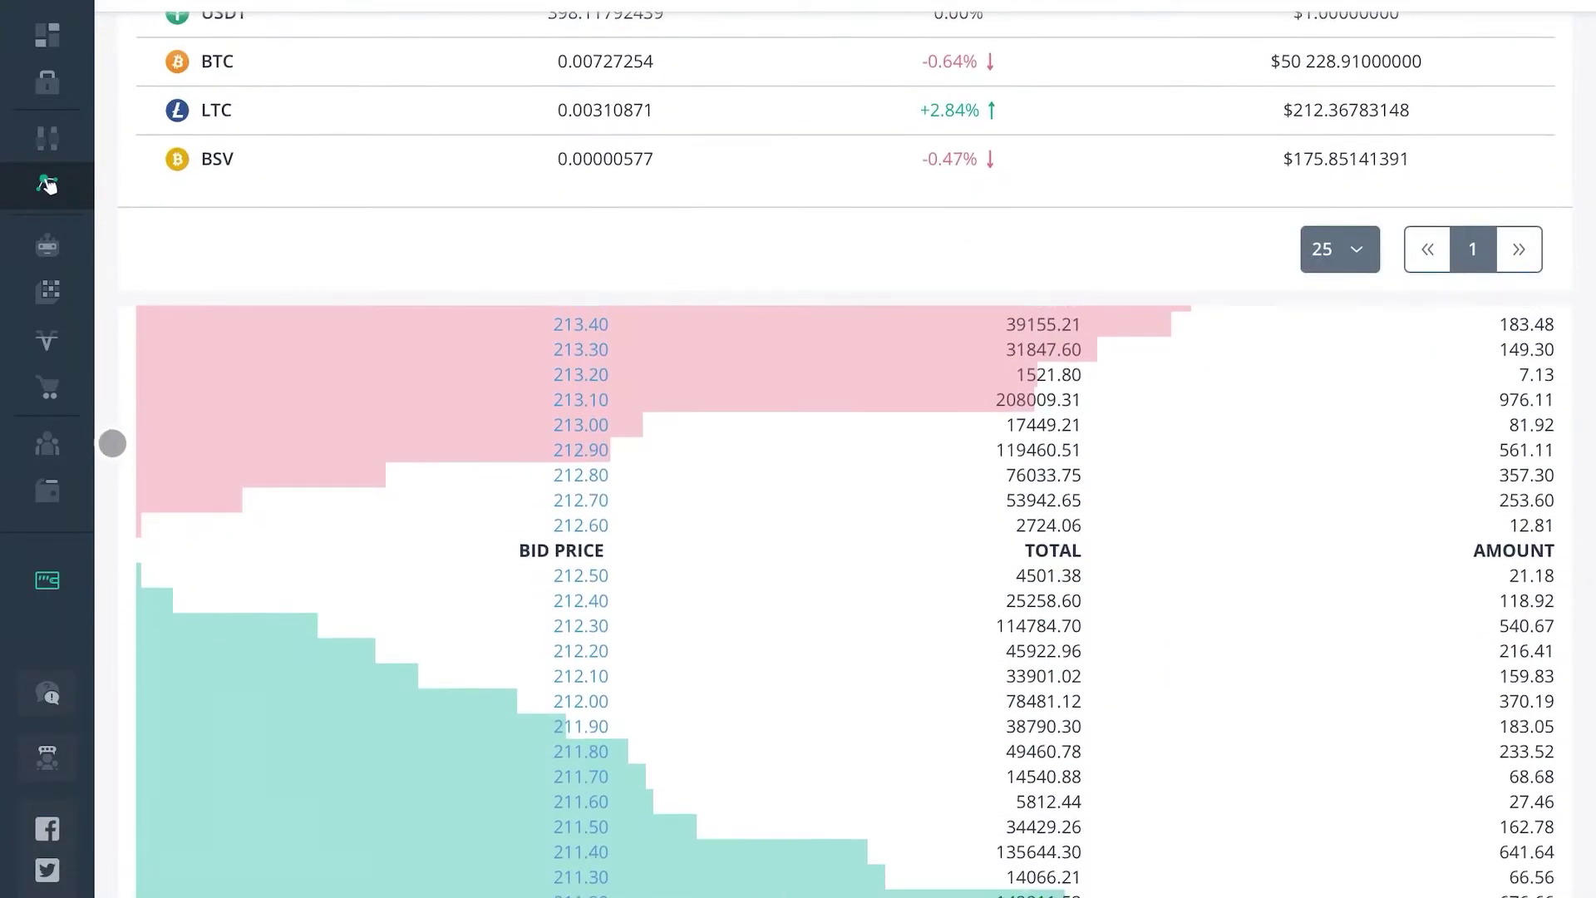
scroll(755, 313, "up", 1)
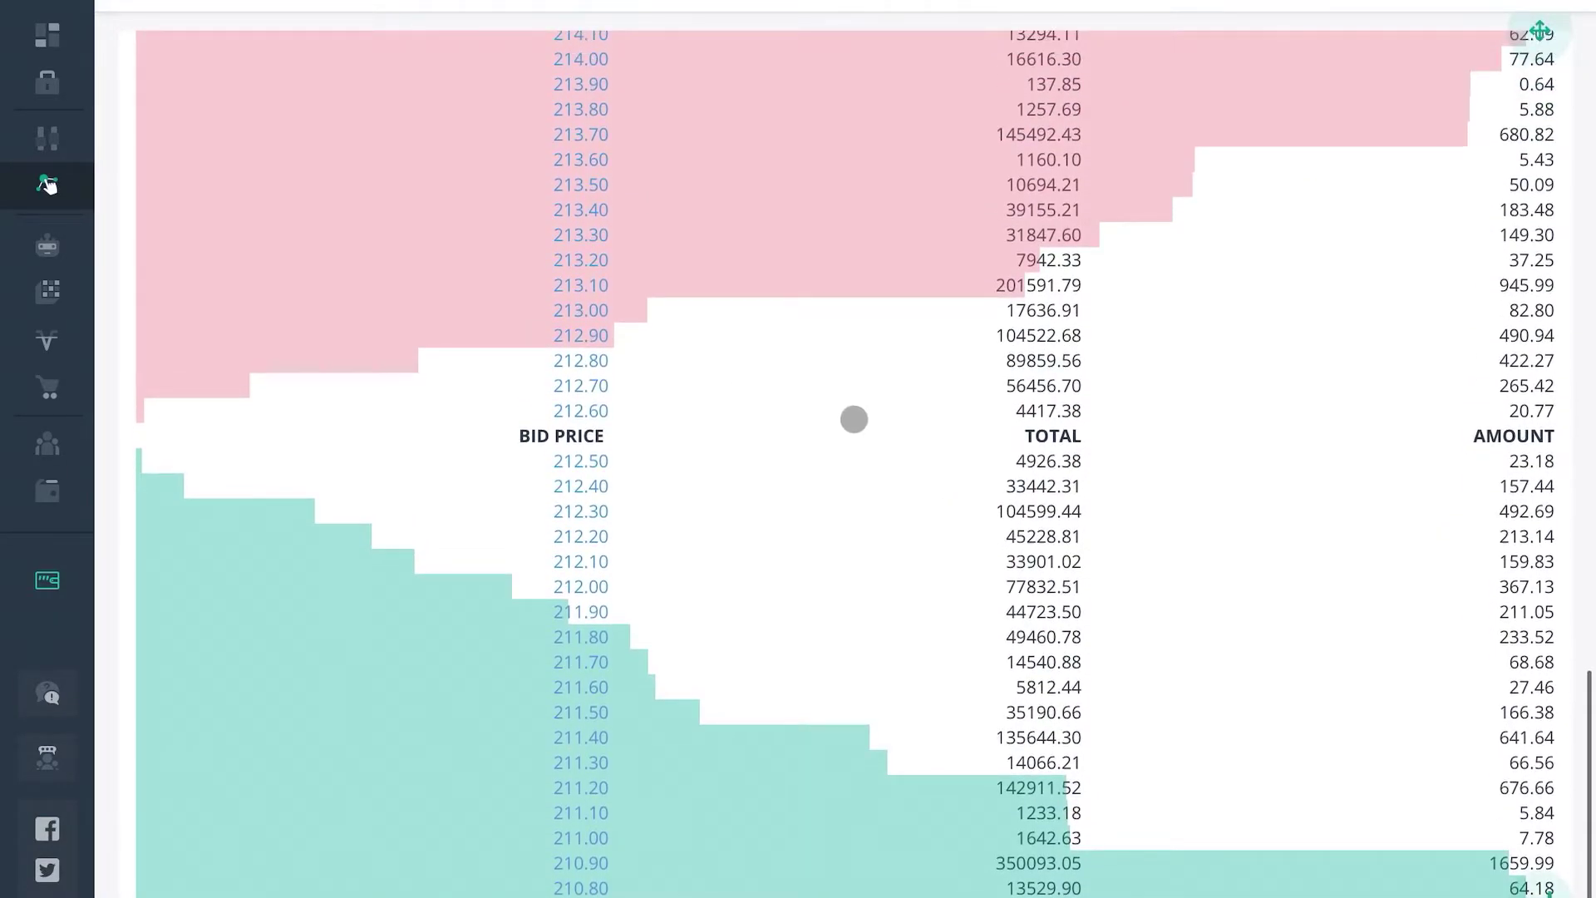
scroll(853, 418, "up", 3)
scroll(898, 431, "down", 3)
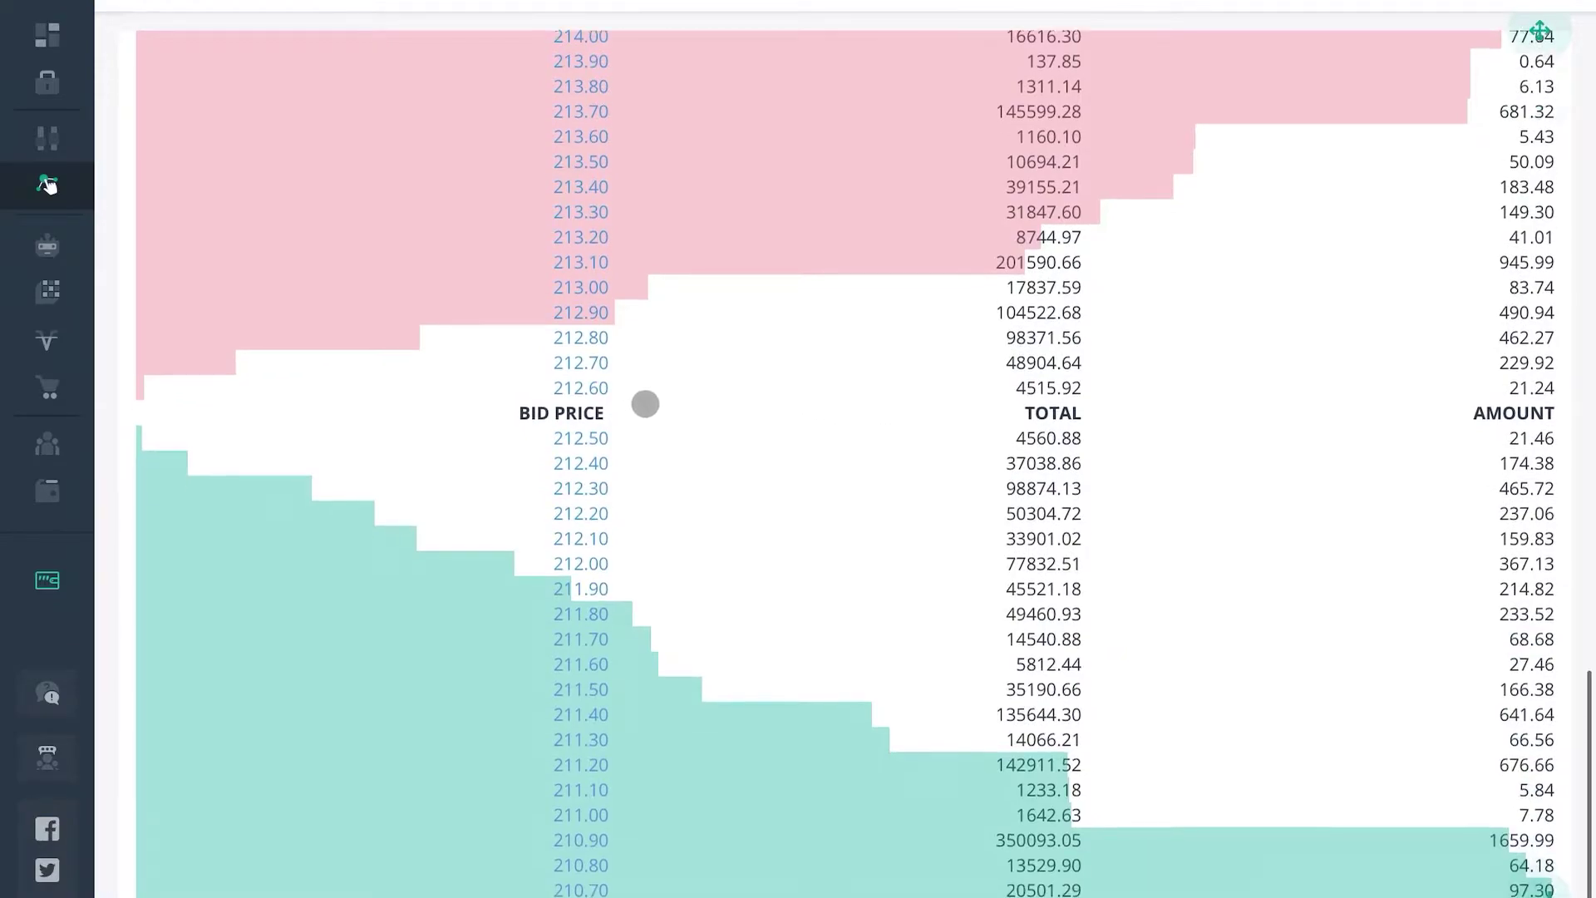
scroll(1290, 534, "up", 2)
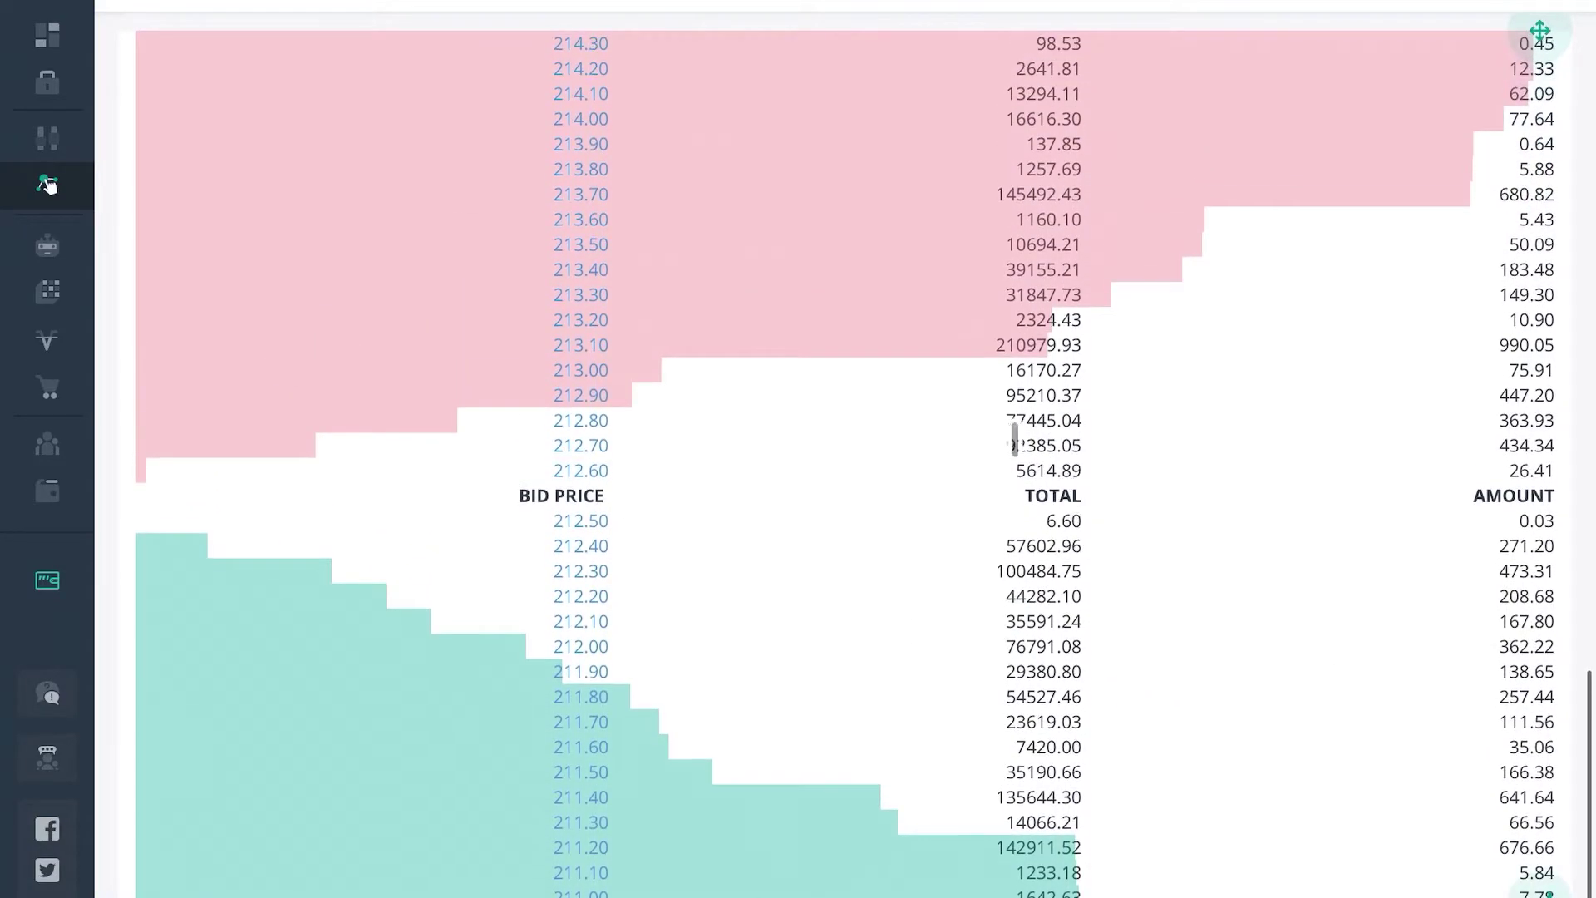
scroll(1014, 439, "up", 10)
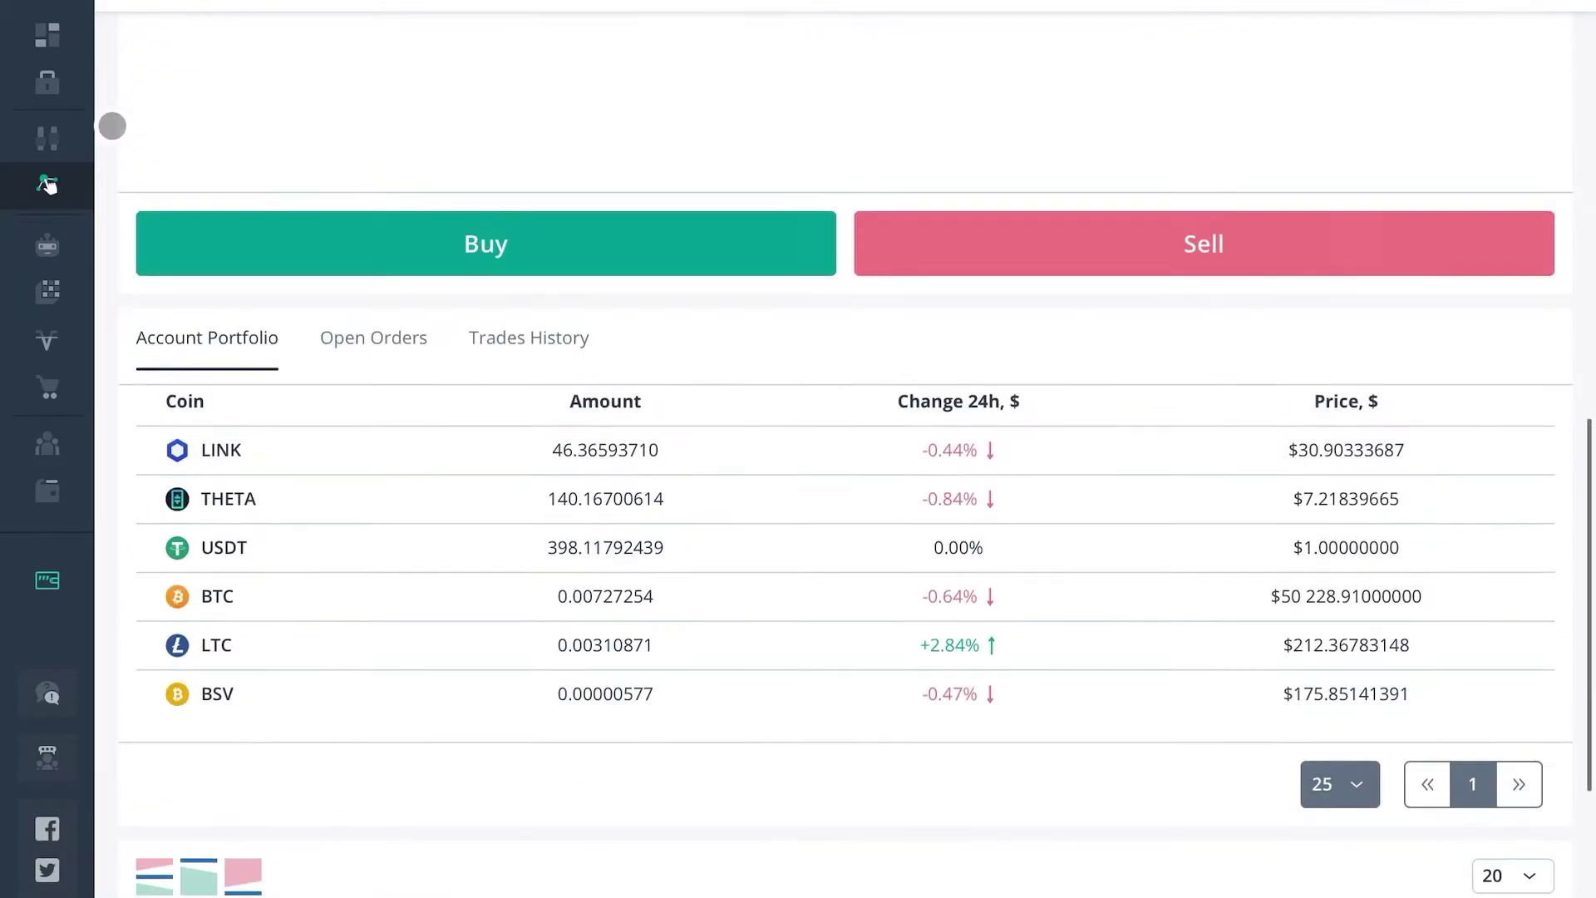
Step: Set the units of the LTC/USDT market order to 1 LTC
scroll(112, 126, "up", 6)
scroll(501, 379, "up", 1)
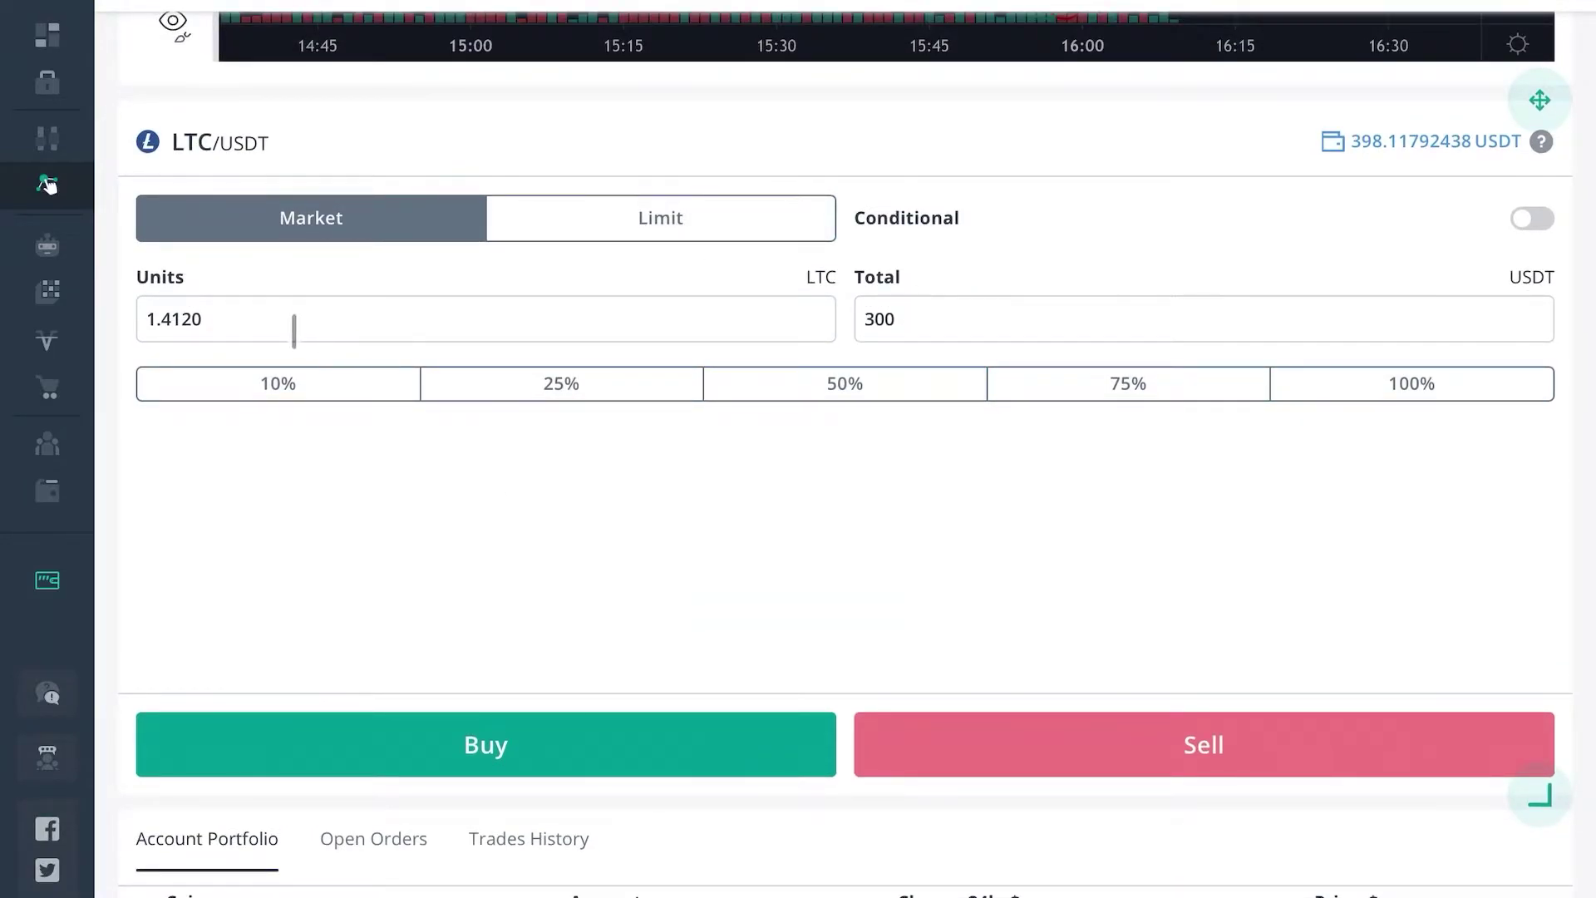
left_click(293, 324)
key("BackSpace")
key("BackSpace")
key("BackSpace")
key("BackSpace")
key("BackSpace")
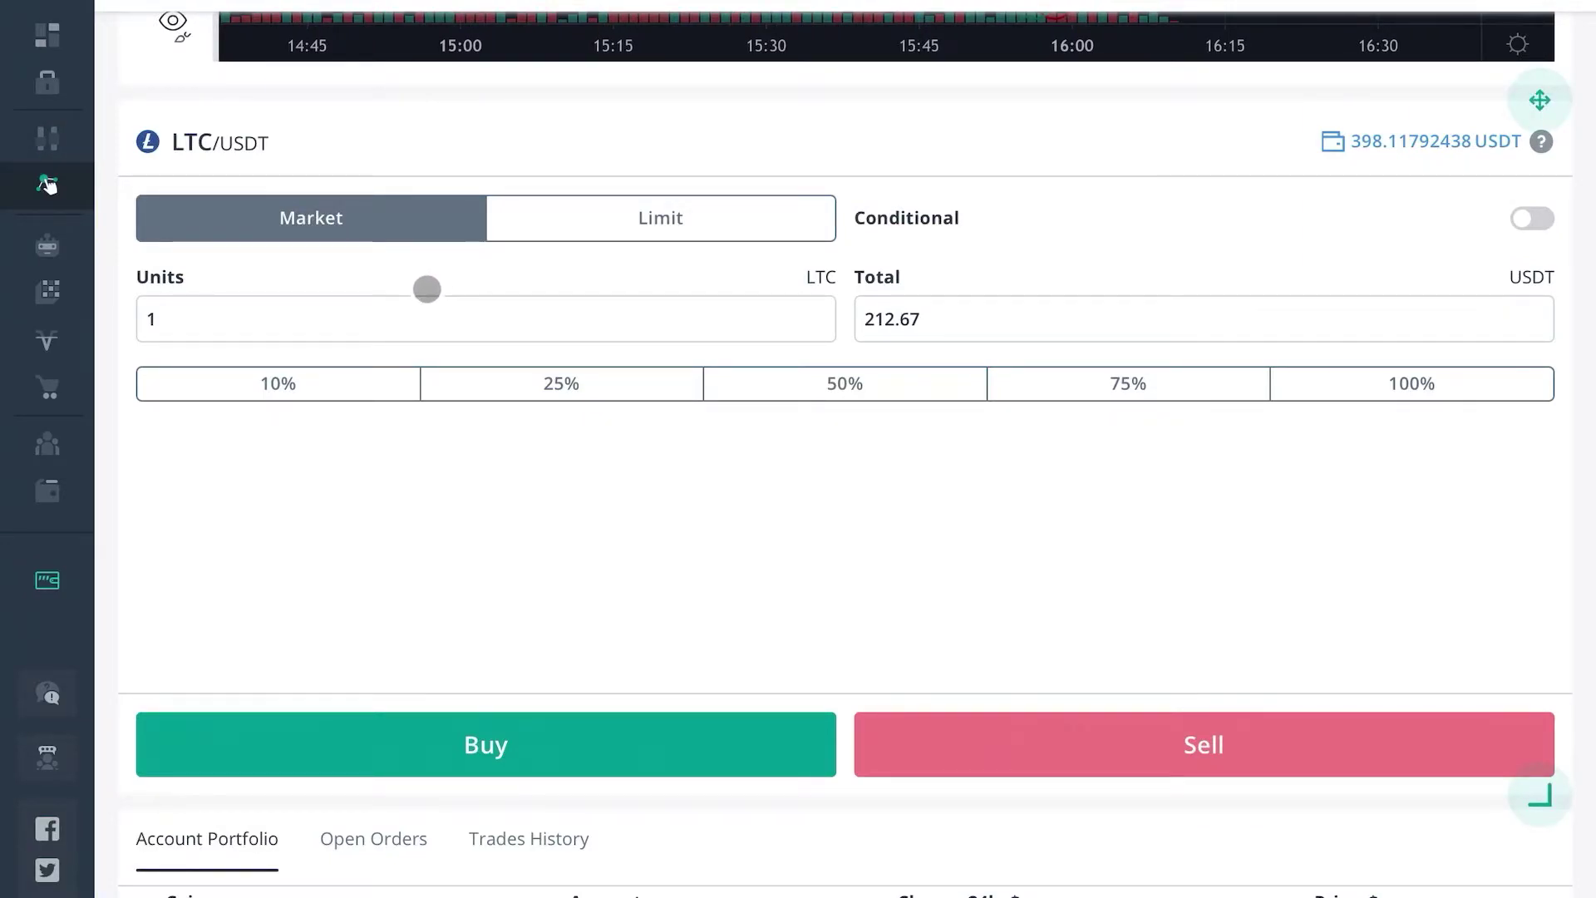
Step: Switch to a limit order and set its order price to 211.86 USDT, near the green trend line
left_click(637, 214)
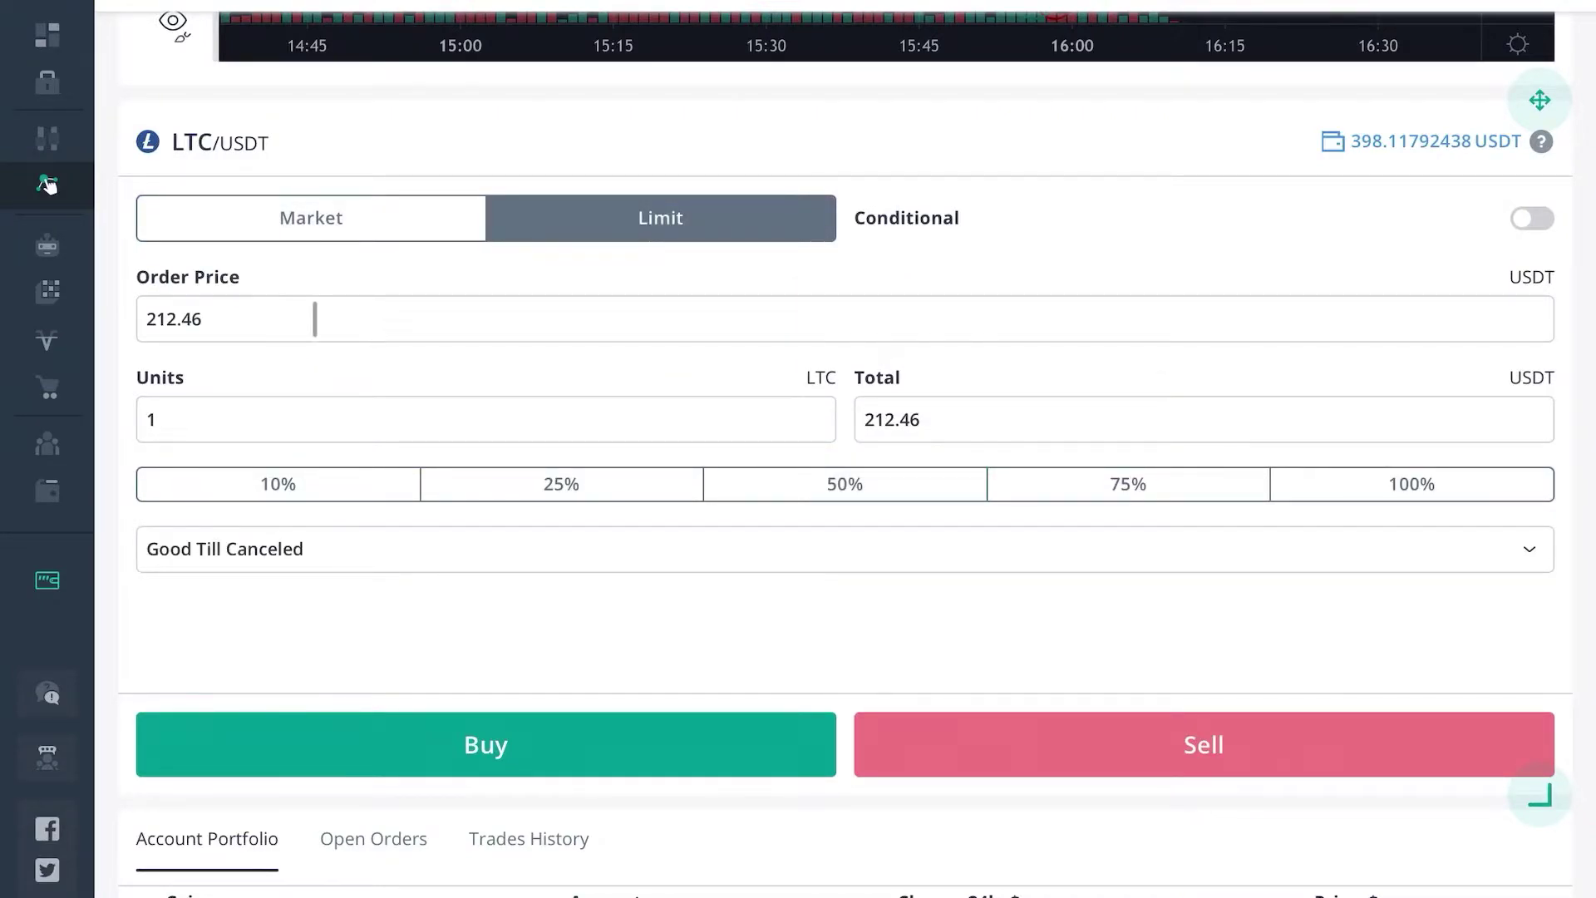
scroll(1015, 302, "up", 6)
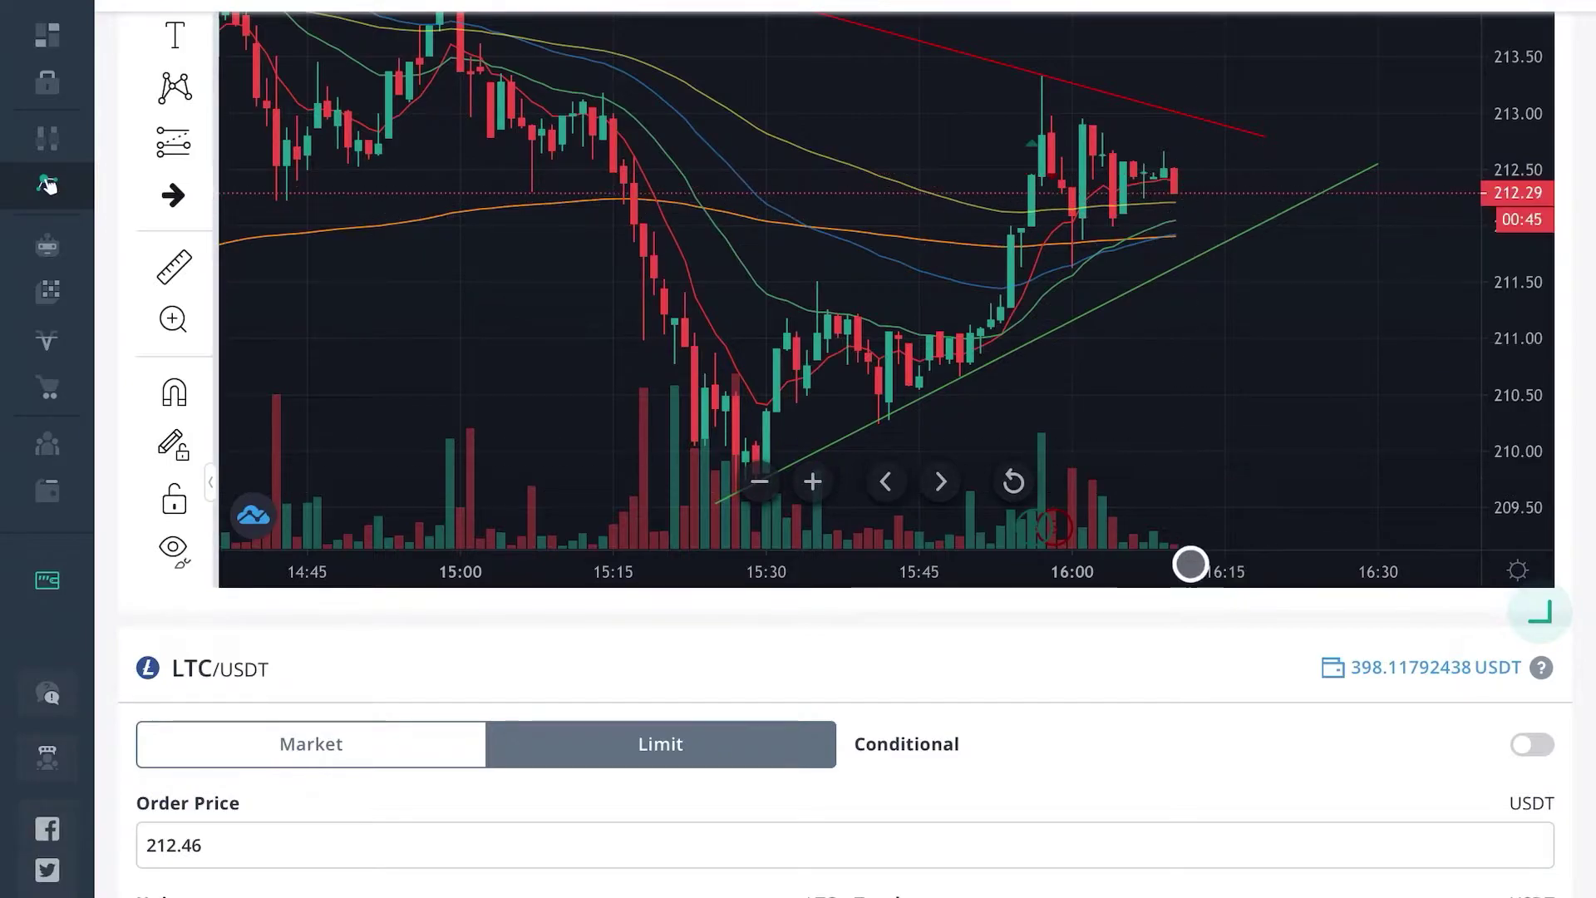
scroll(1186, 613, "down", 5)
scroll(1194, 307, "up", 7)
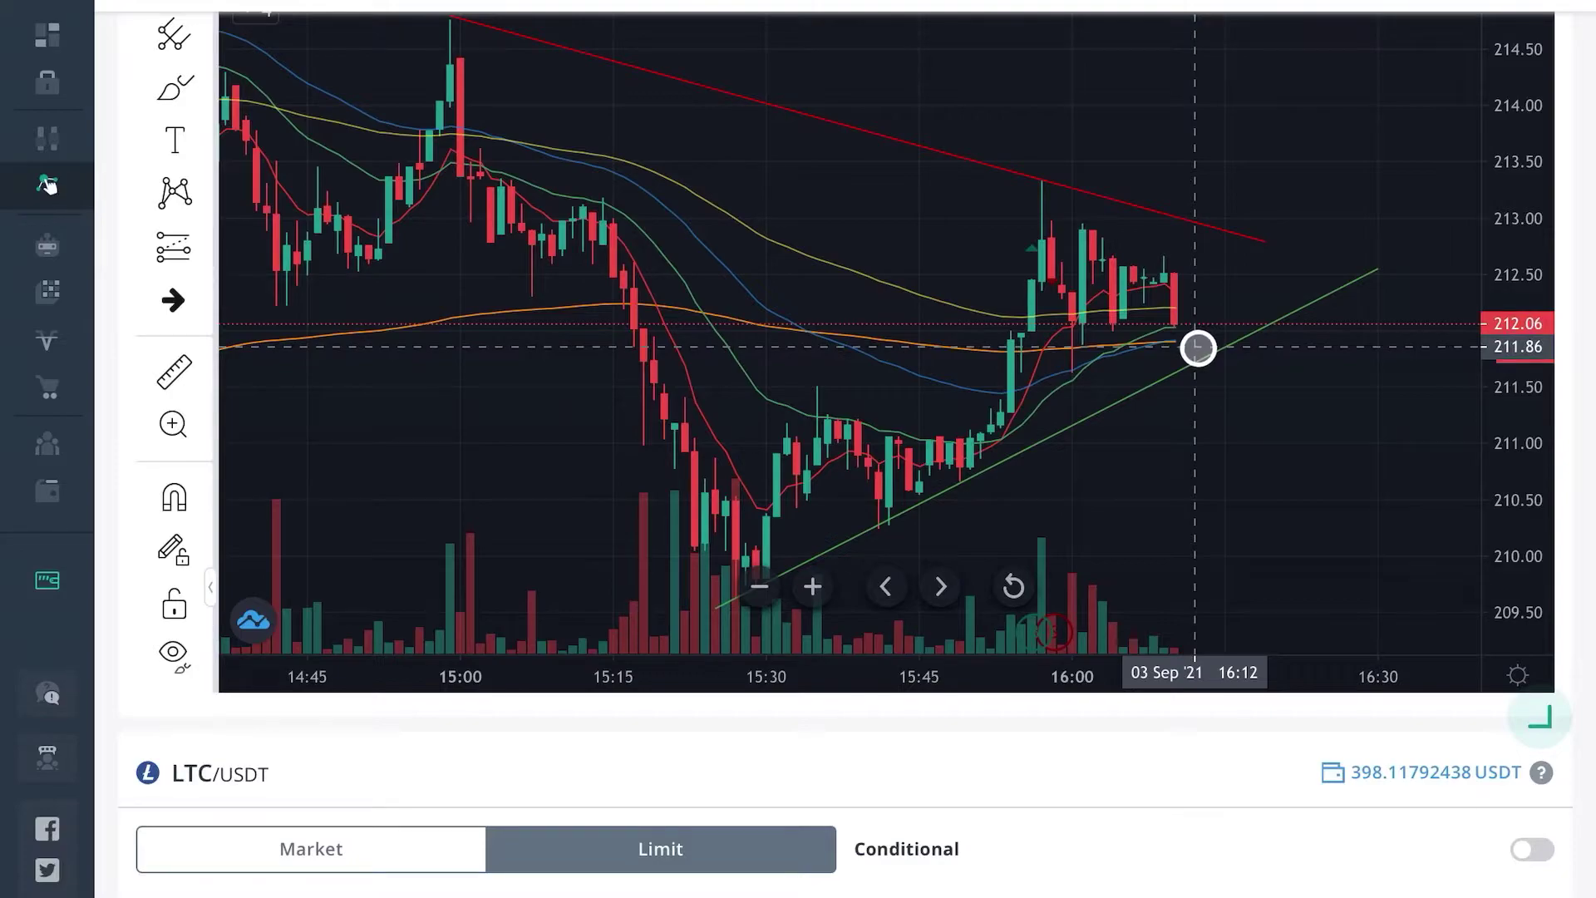
scroll(1175, 770, "down", 8)
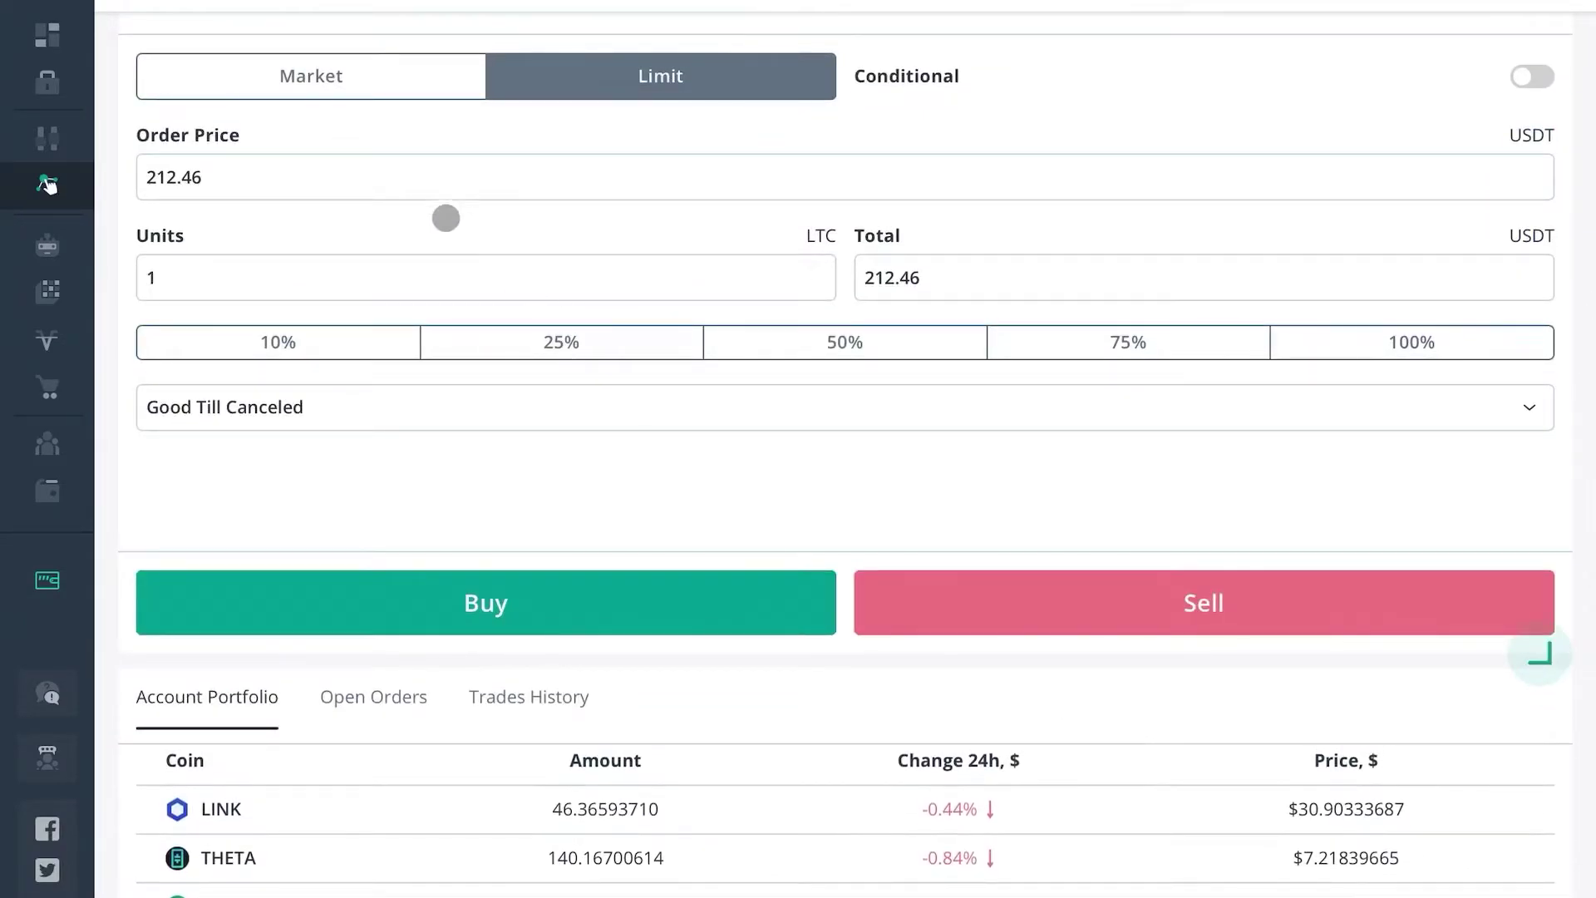
left_click(468, 176)
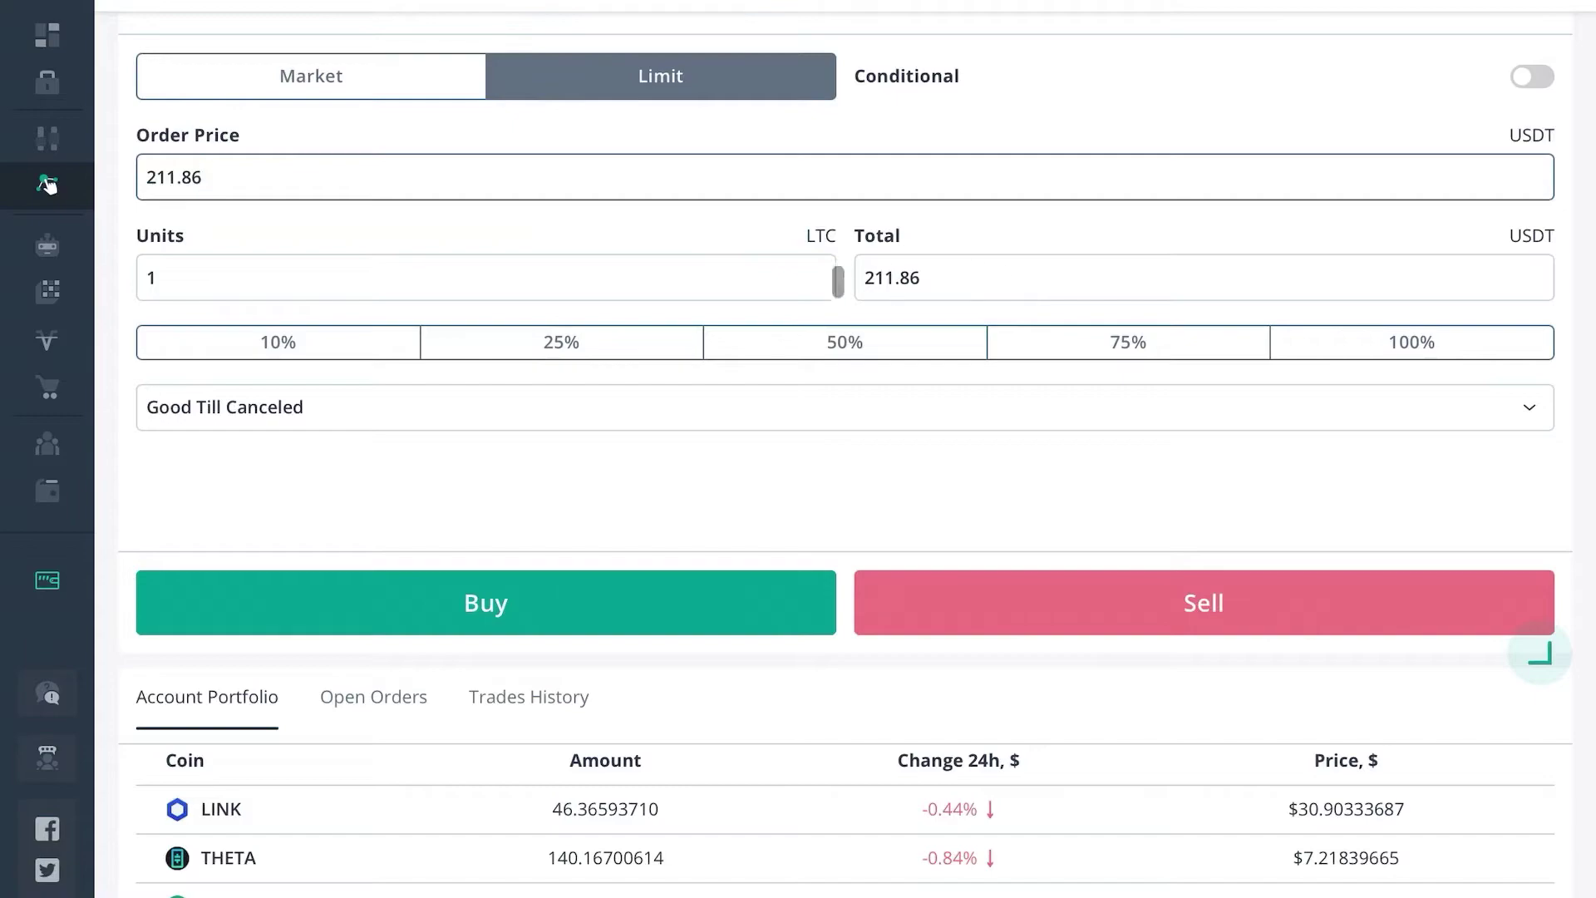
Step: Set the units of the limit order to 1.1 LTC
scroll(48, 185, "up", 3)
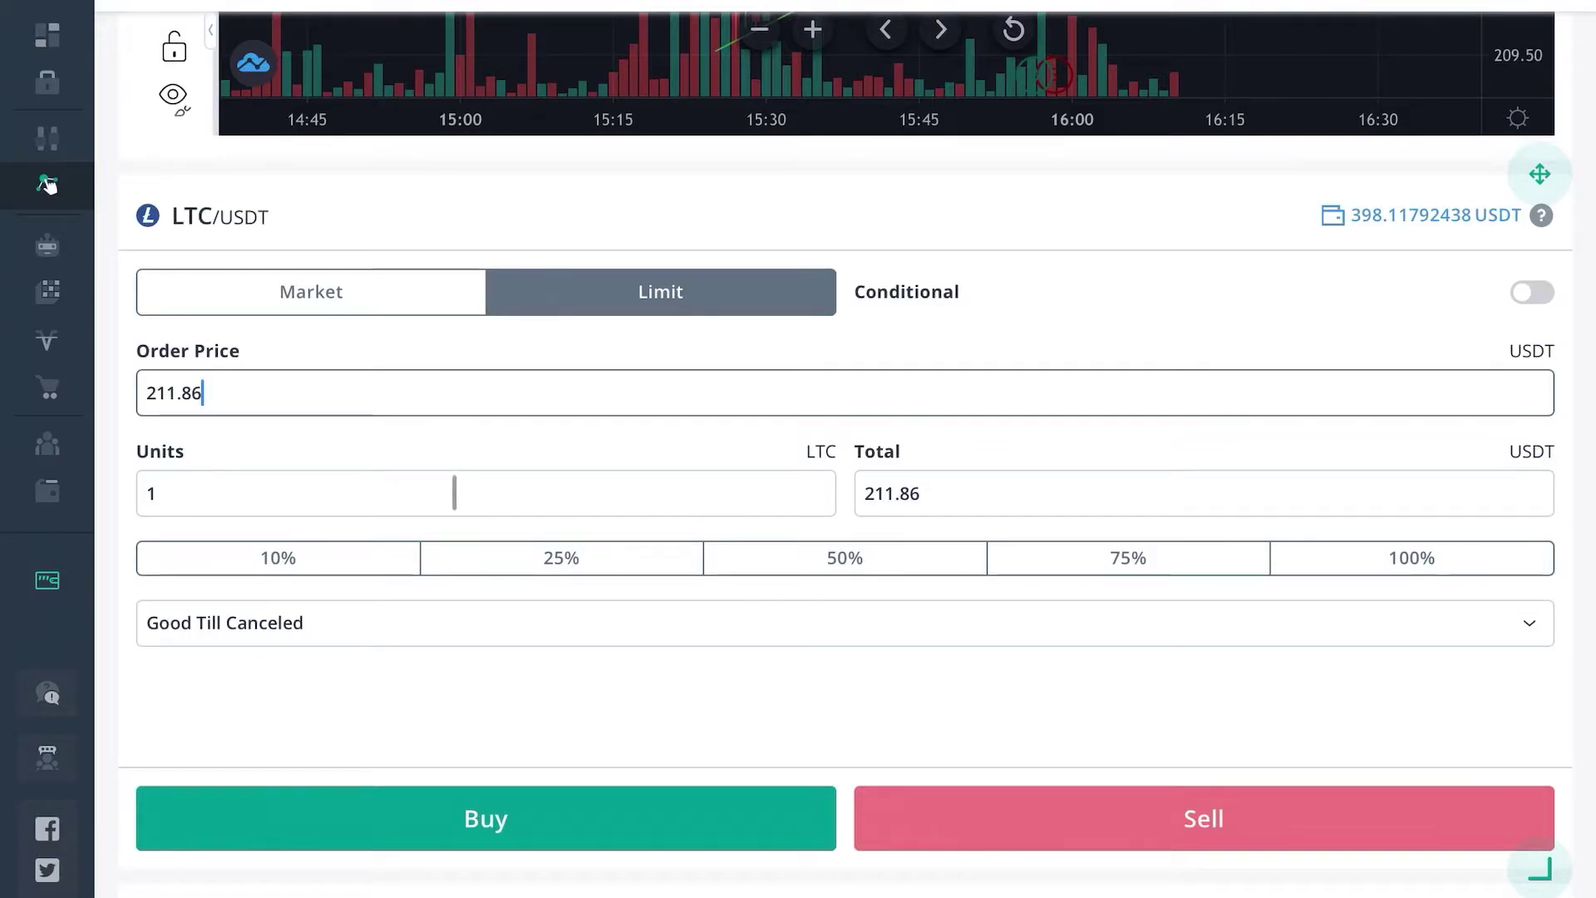
left_click(454, 493)
type(".1")
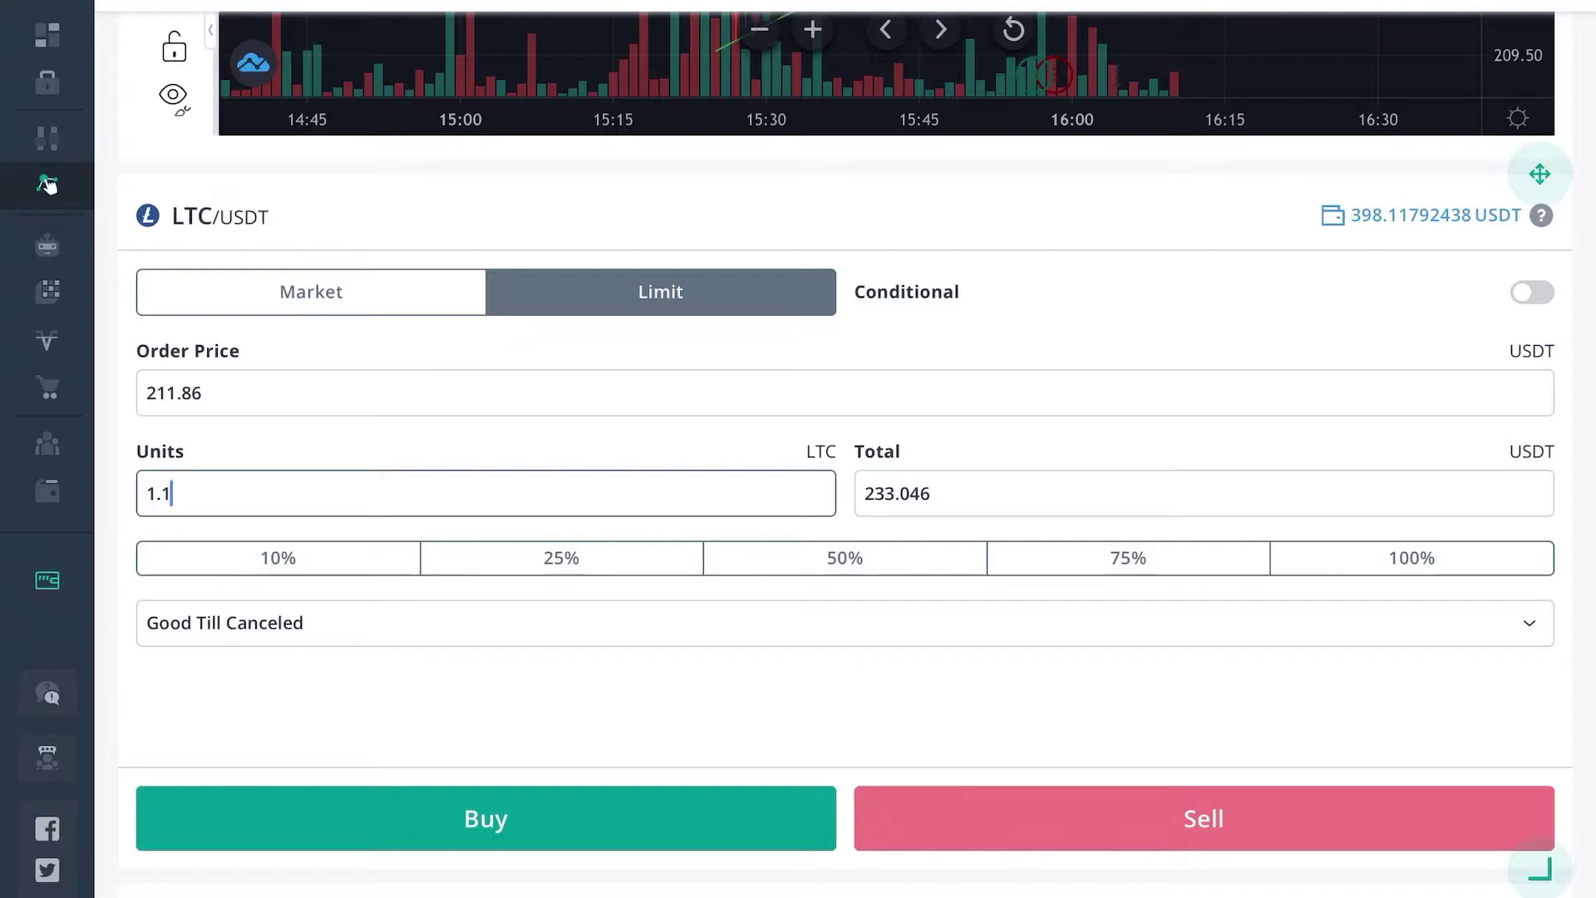
Step: Enter 2 LTC as the limit order's units, and resize the order to 50% of the available USDT balance
key("BackSpace")
key("BackSpace")
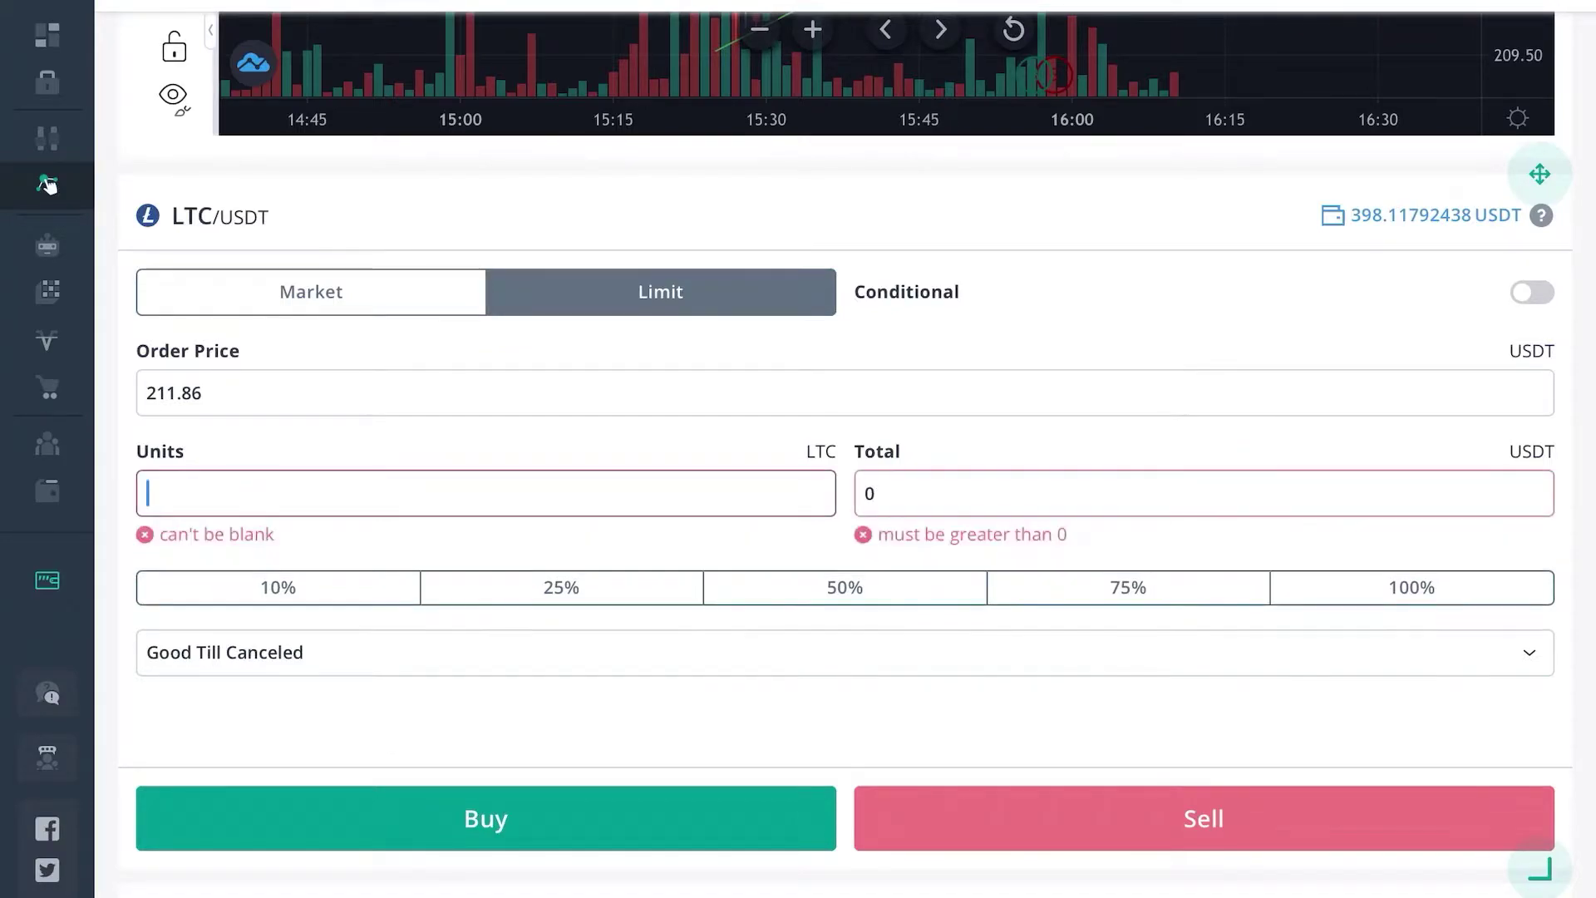
type("2")
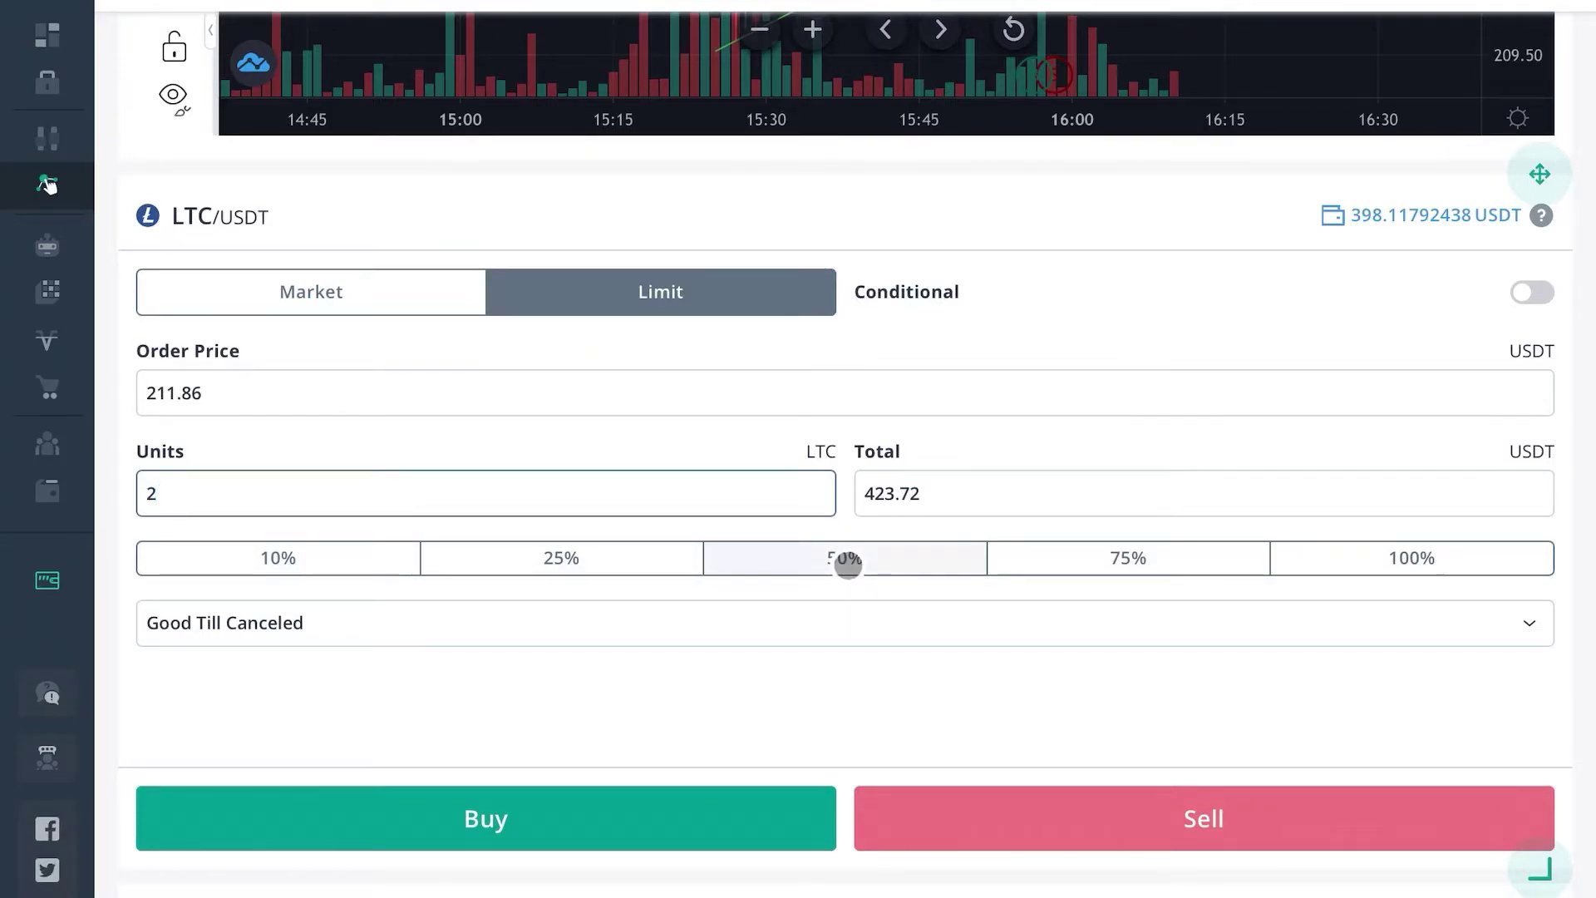
left_click(847, 565)
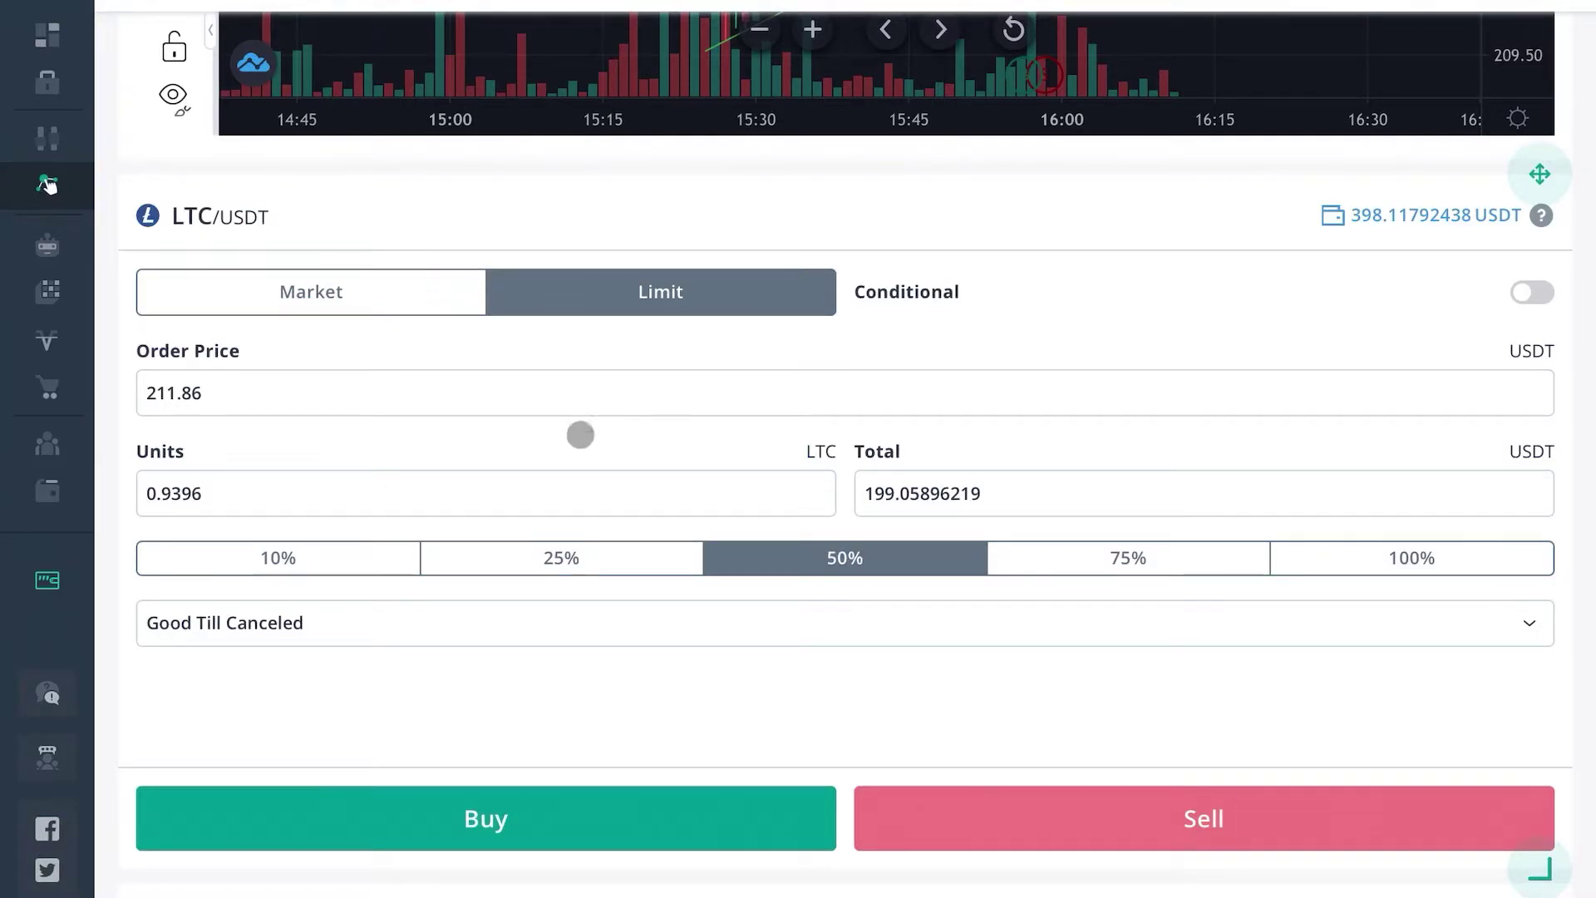
Step: Examine the price against the green trend line on the chart and the bid and ask levels in the order book
scroll(1104, 413, "up", 5)
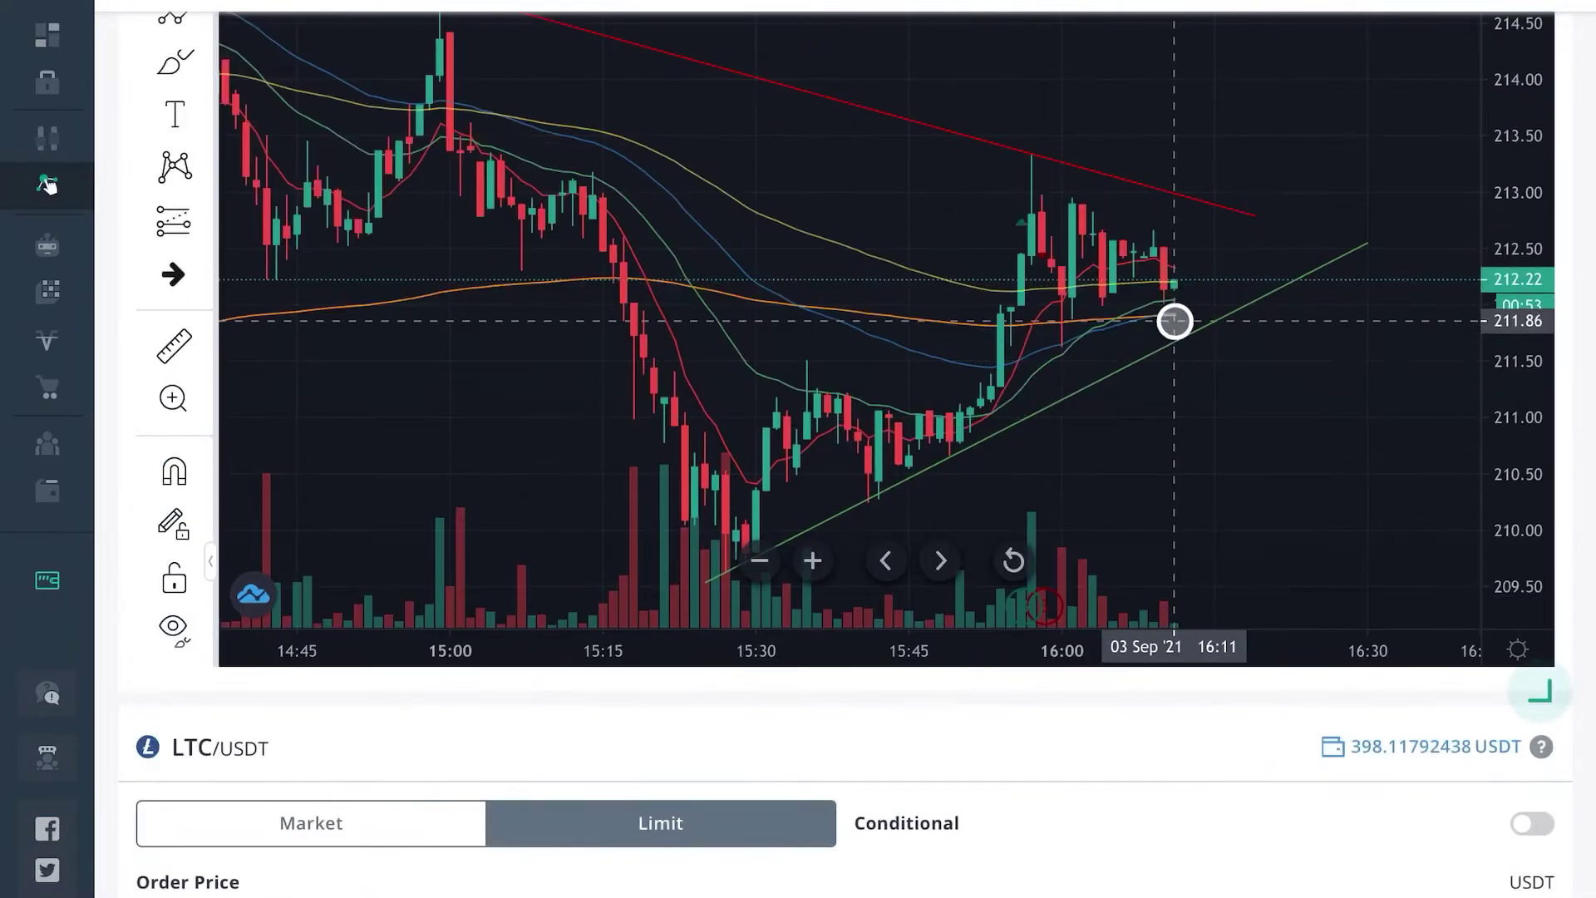
scroll(1104, 811, "down", 1)
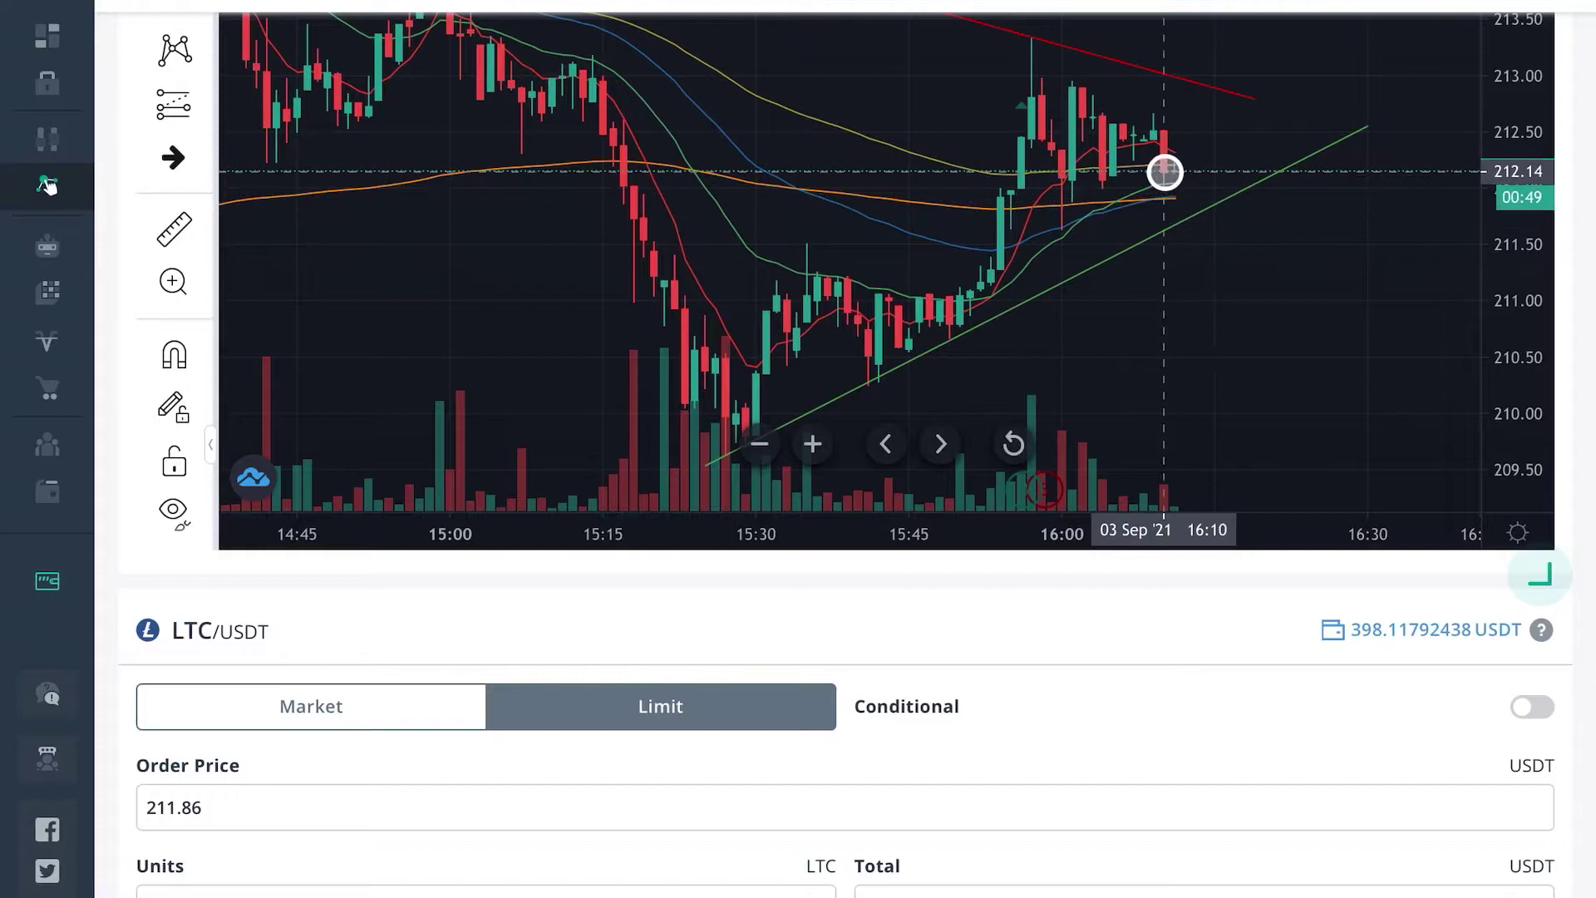
scroll(1137, 731, "down", 3)
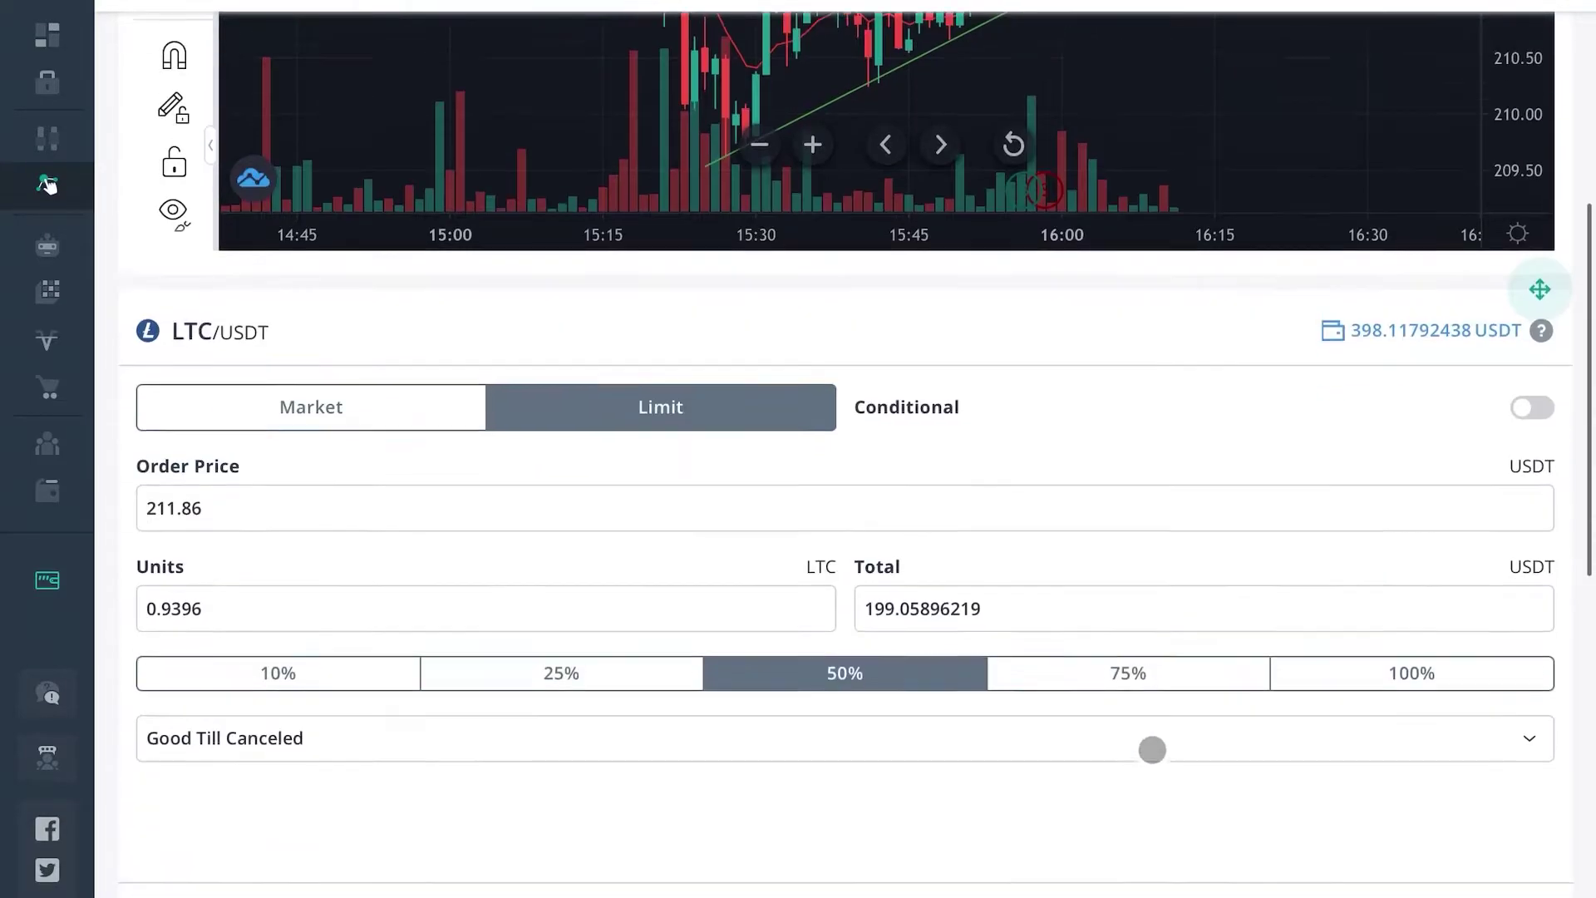
scroll(965, 646, "down", 2)
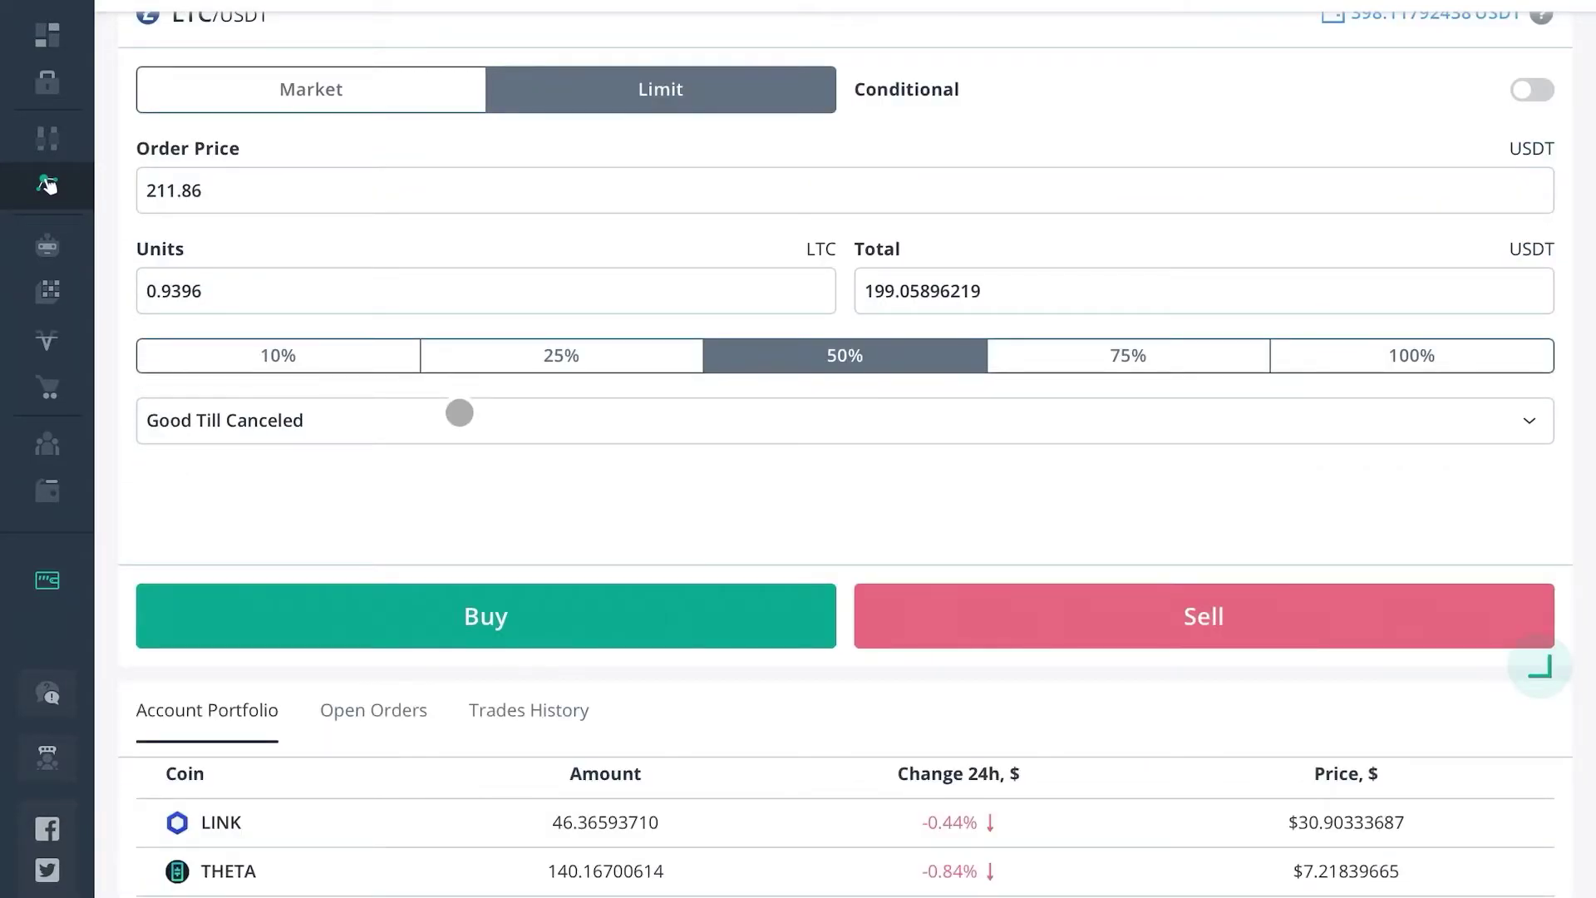
scroll(557, 423, "down", 1)
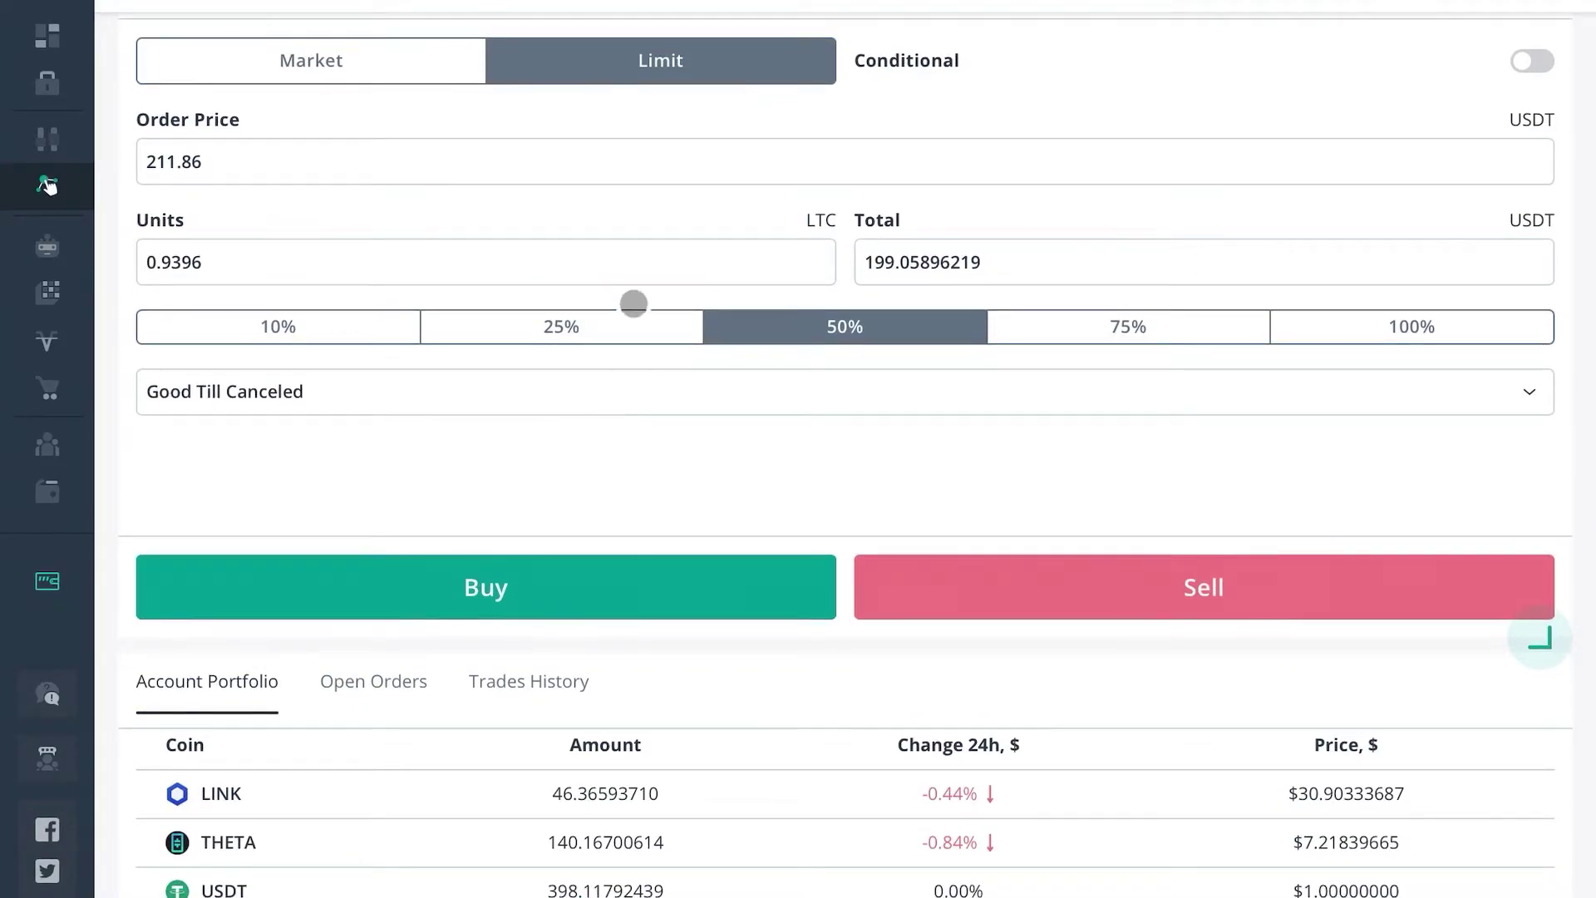
scroll(200, 326, "down", 6)
scroll(200, 327, "down", 4)
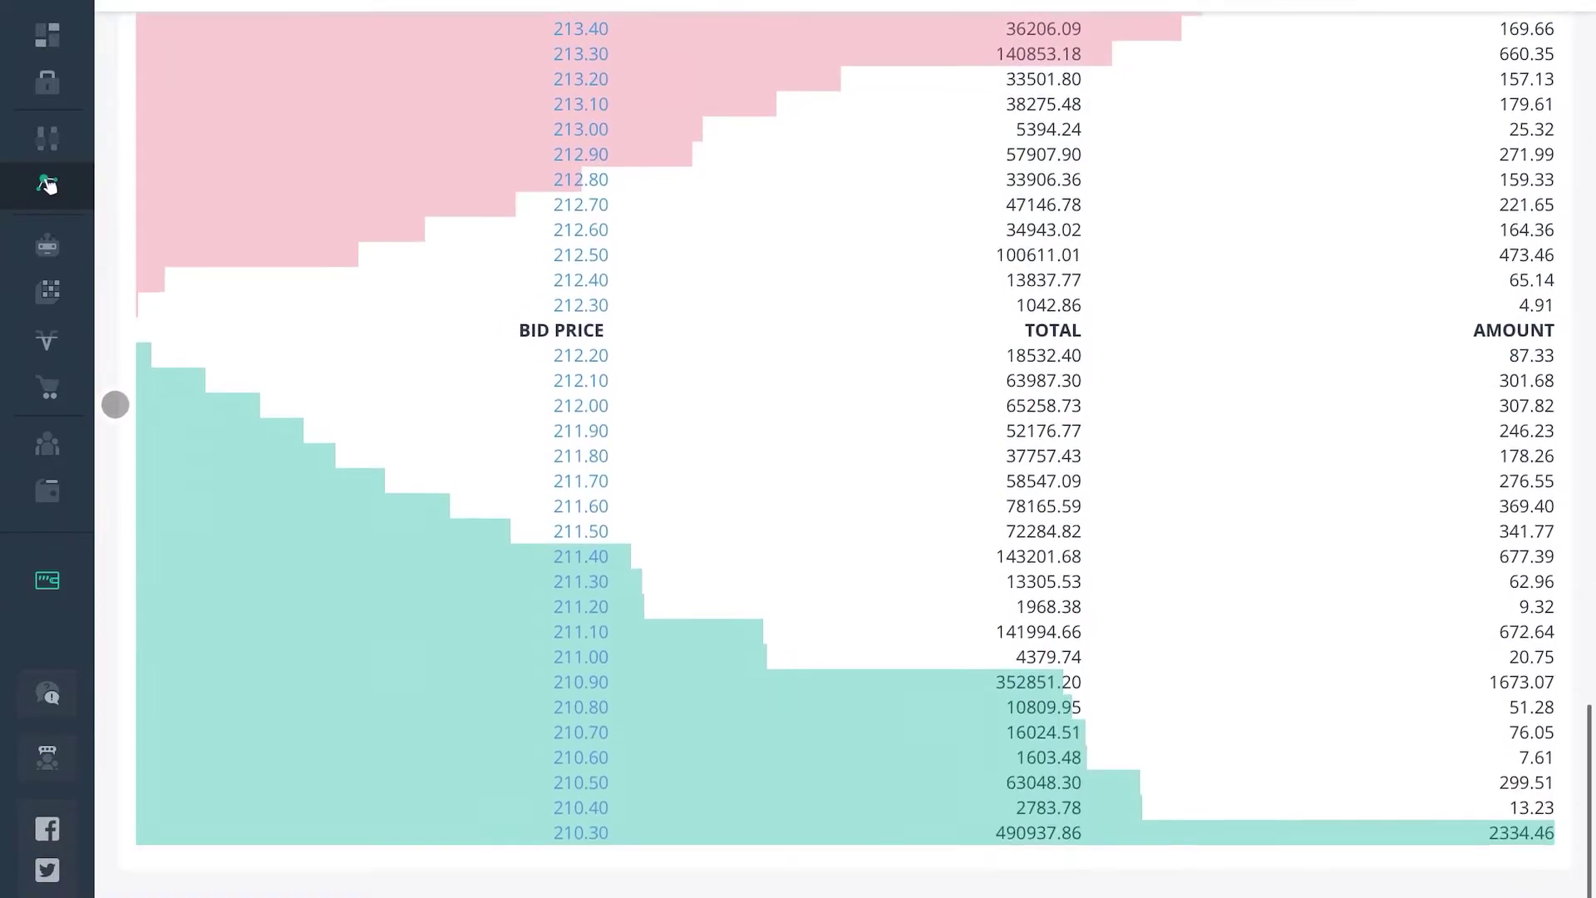
scroll(840, 316, "up", 1)
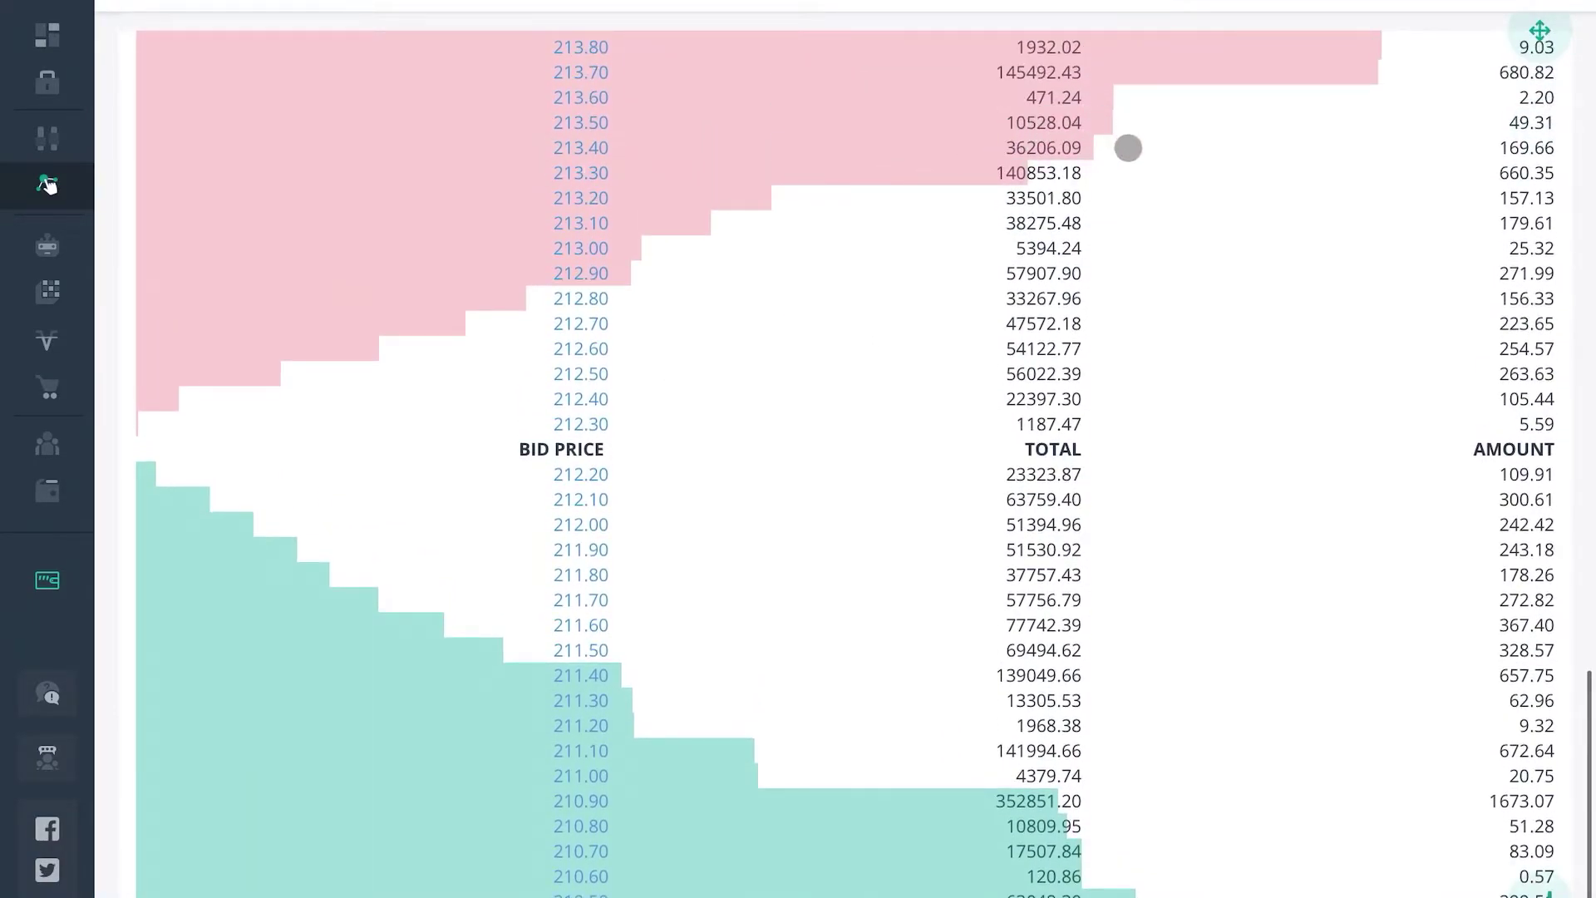
scroll(1176, 645, "up", 3)
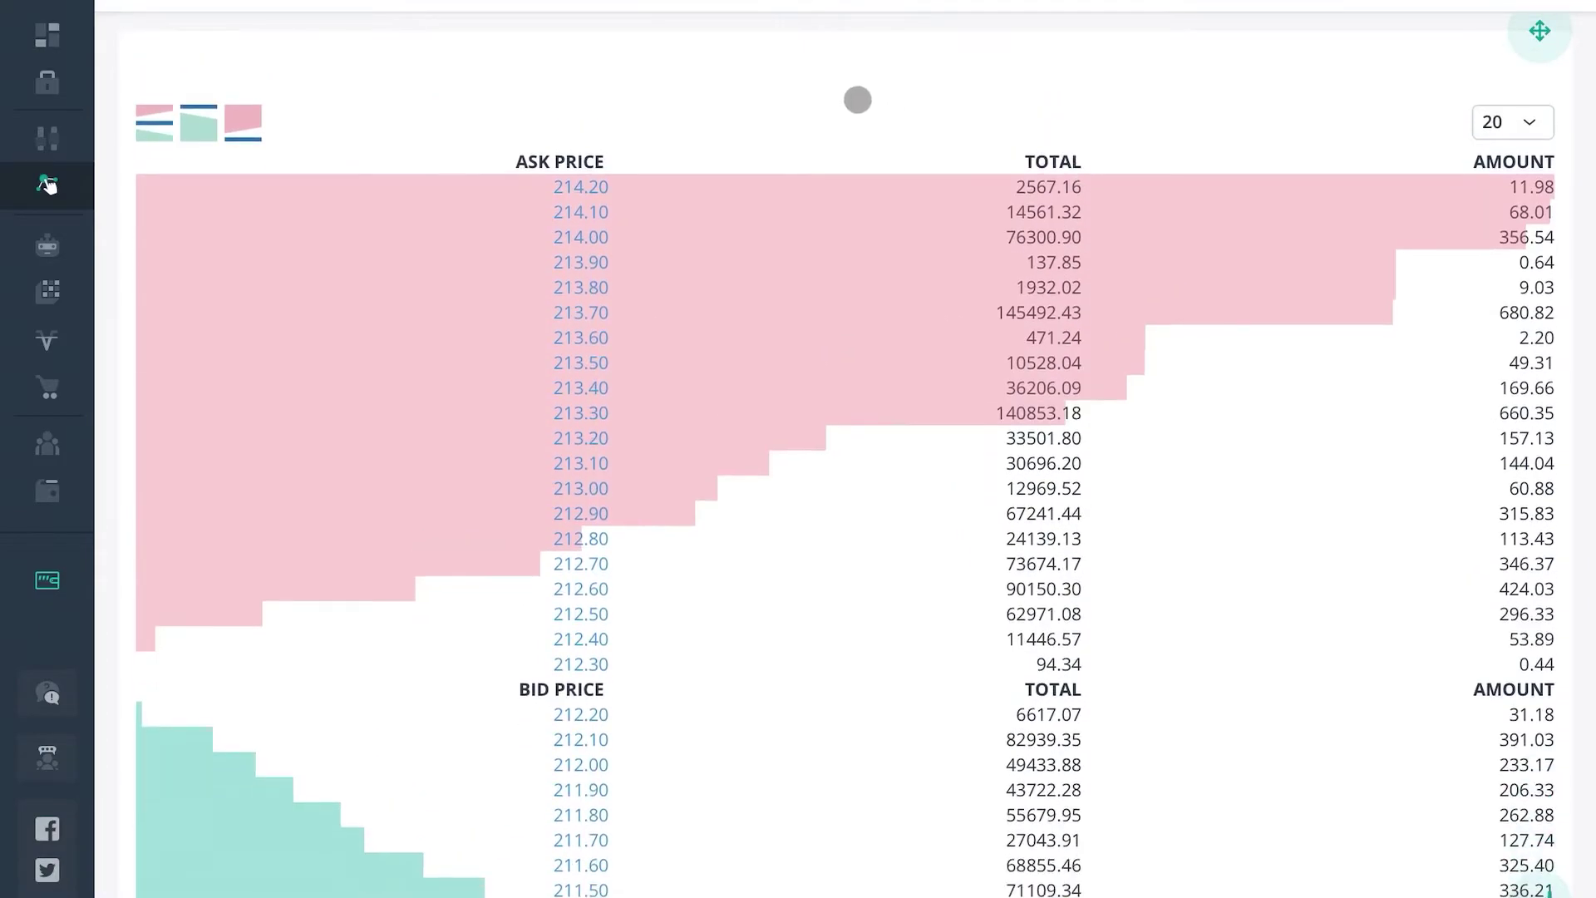
scroll(115, 121, "up", 5)
scroll(115, 121, "up", 10)
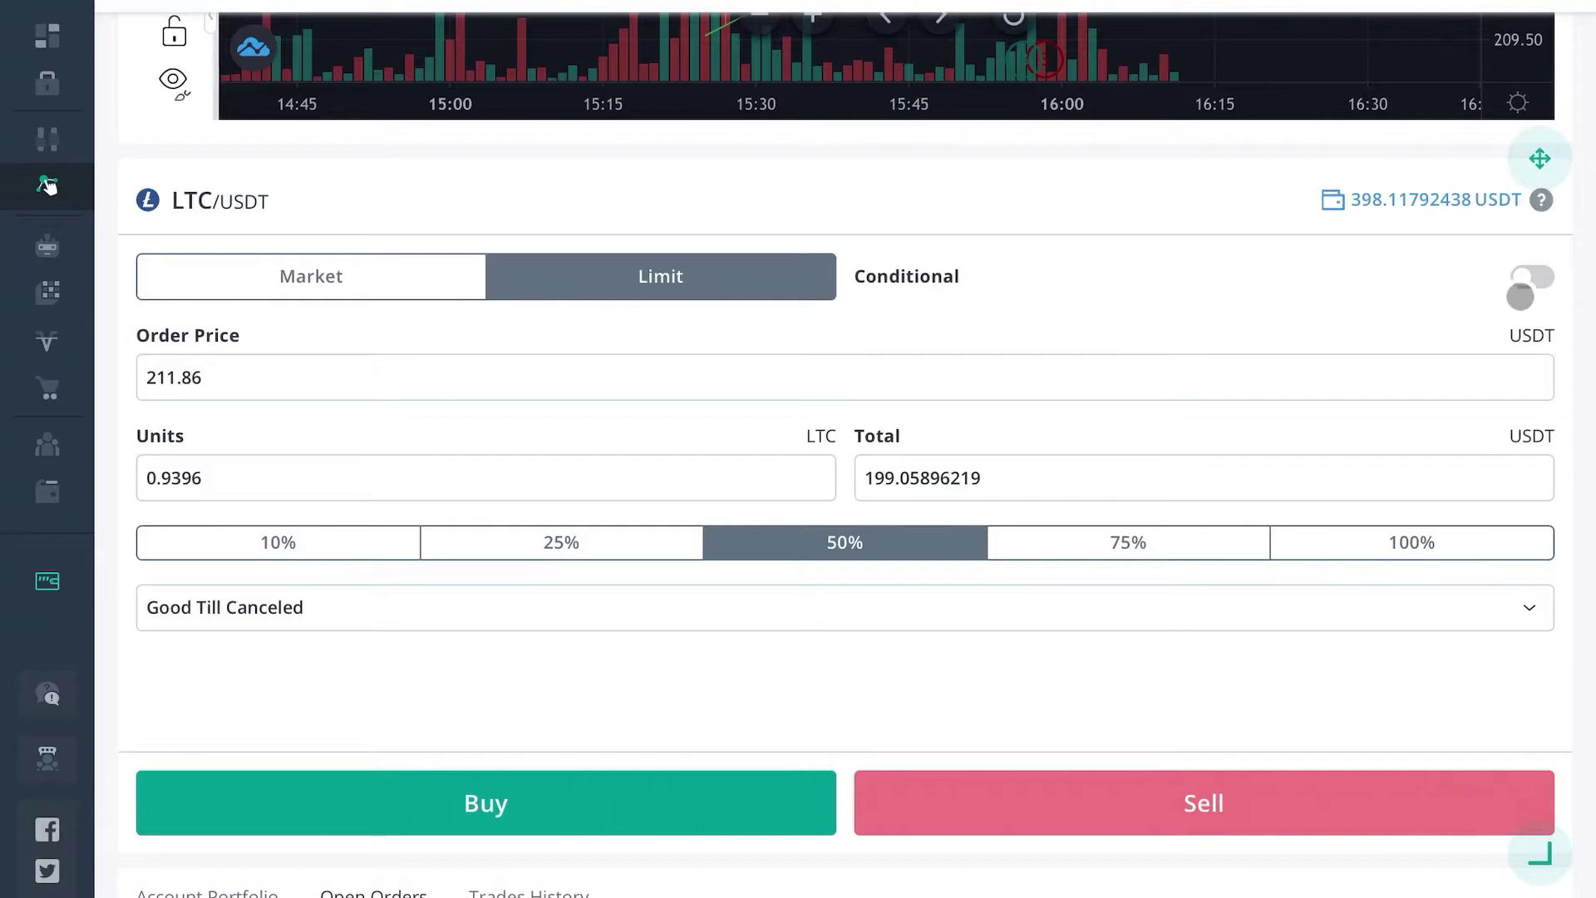
Step: Make the order a conditional market order with a trigger price of 211.90 USDT based on the last price
left_click(1534, 278)
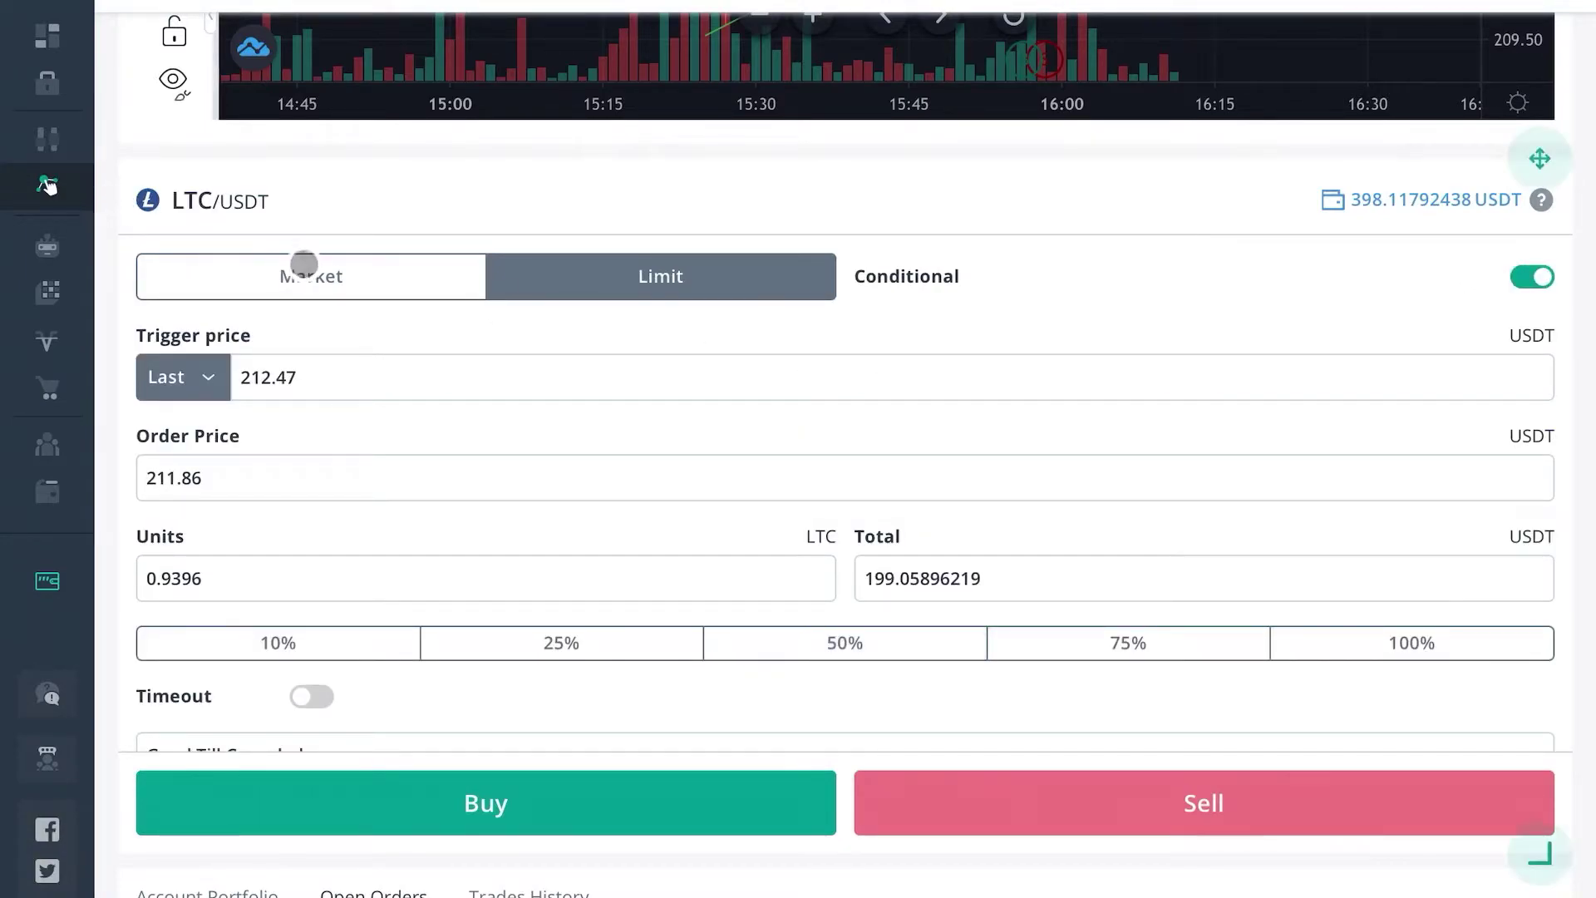
left_click(316, 277)
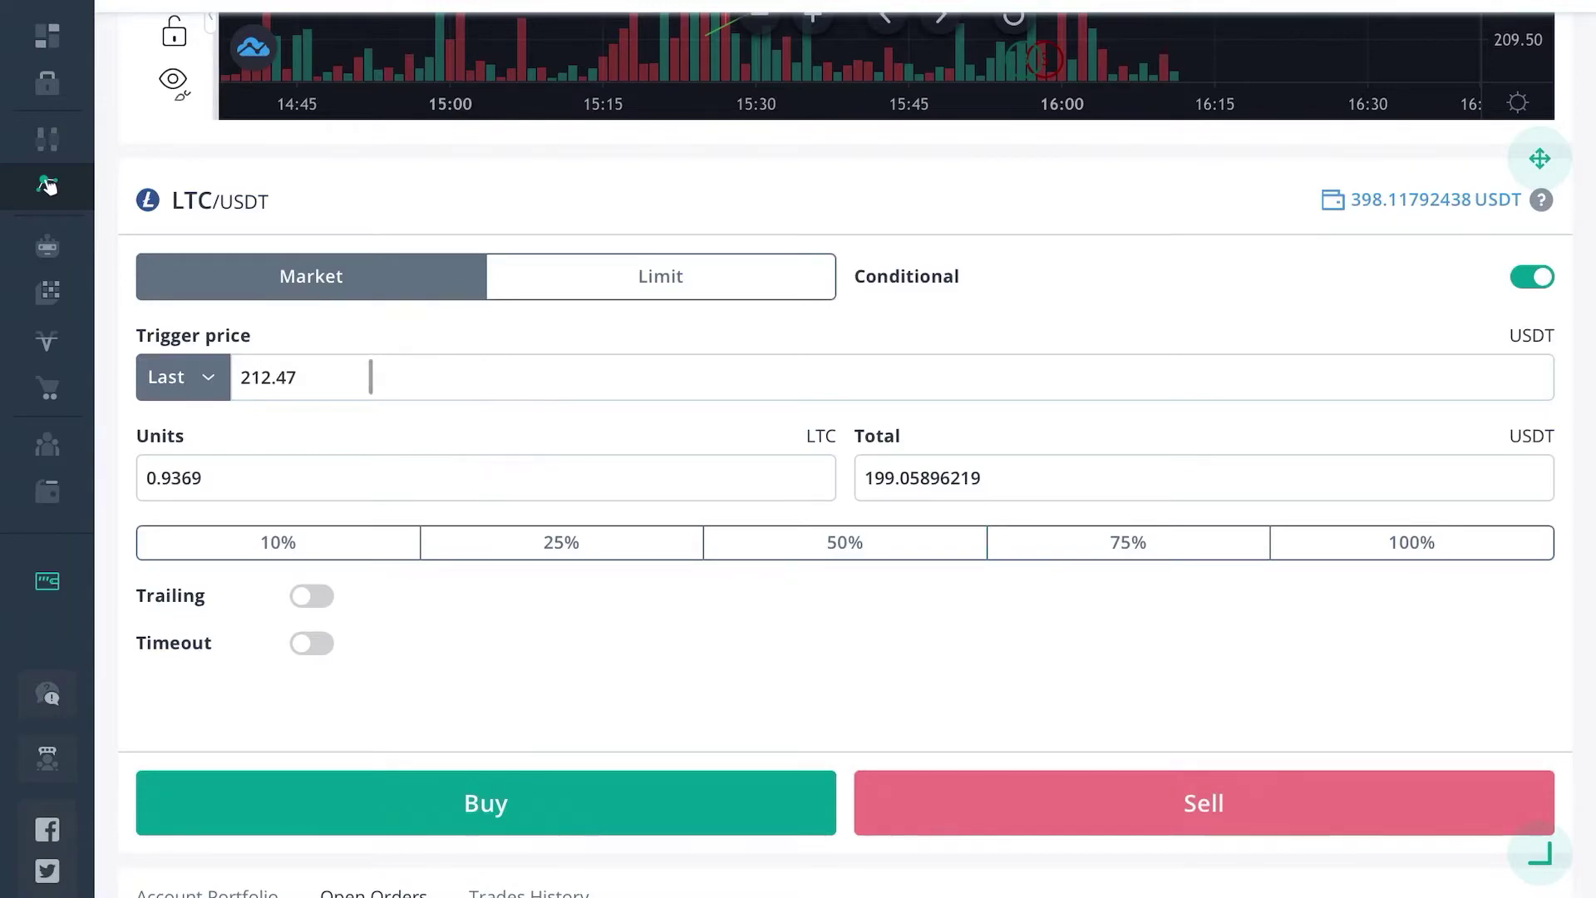
left_click(323, 377)
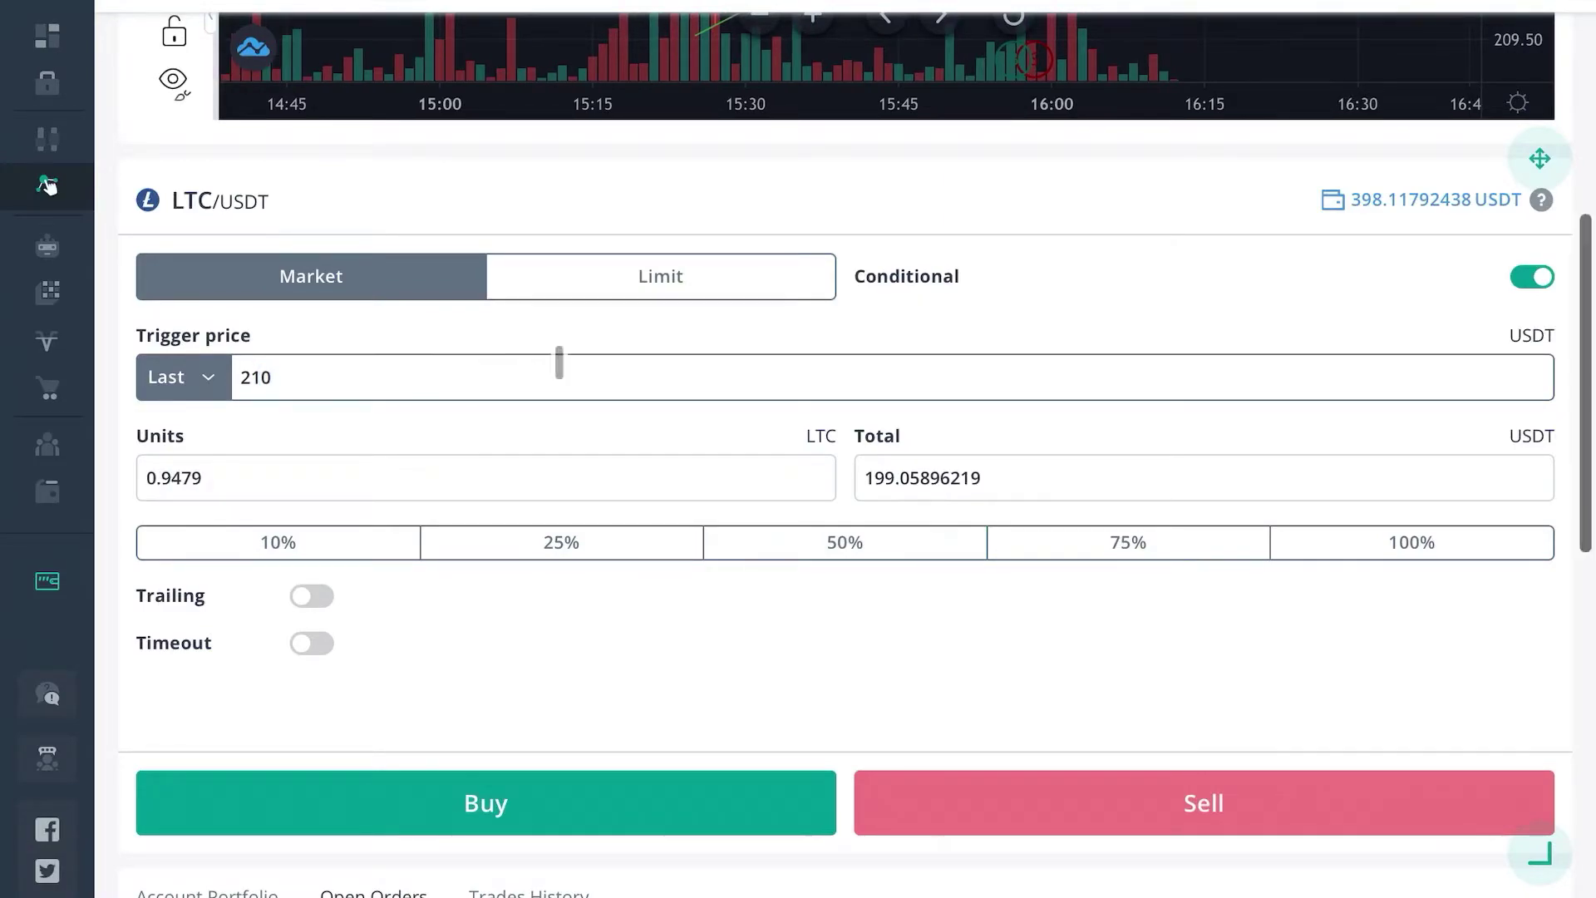
scroll(560, 362, "up", 7)
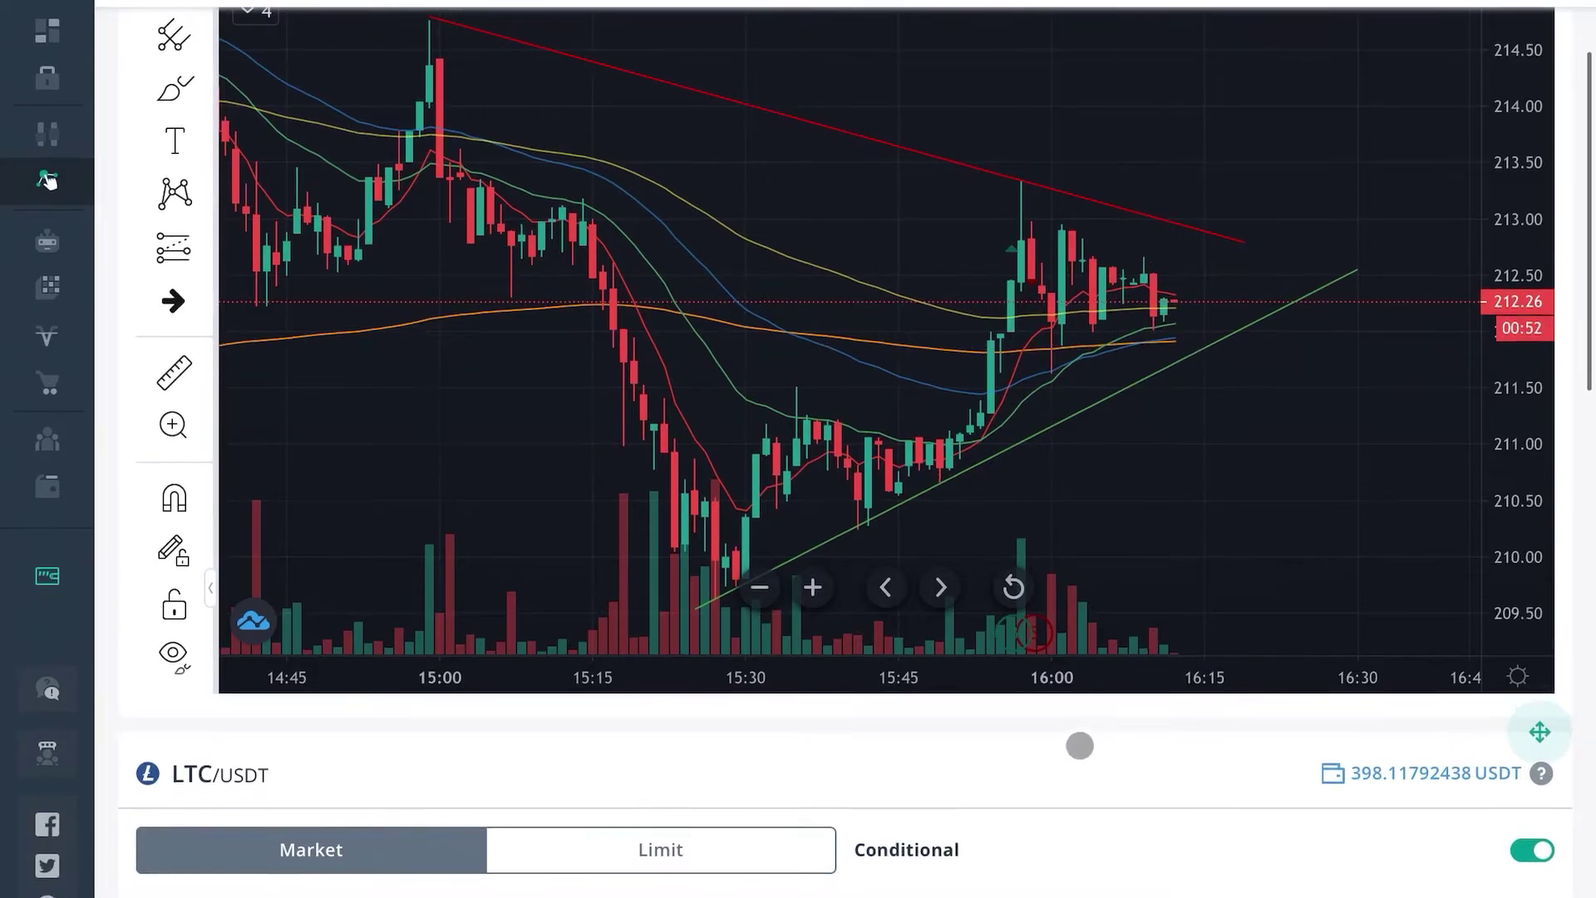
scroll(1080, 741, "down", 11)
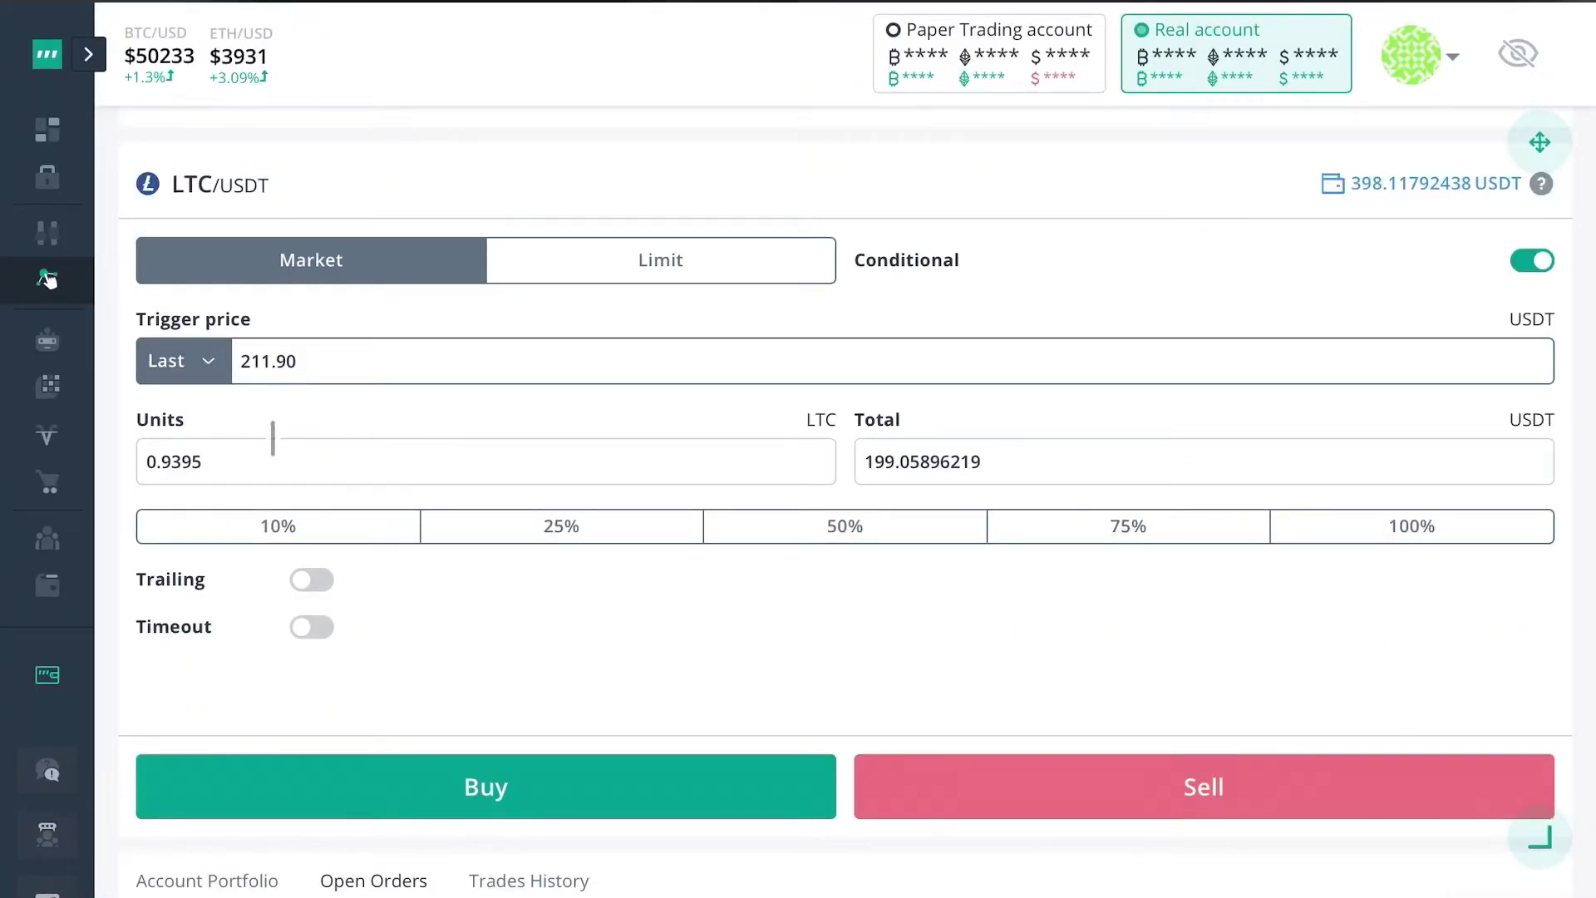
Step: Set the units of the conditional market order to 1 LTC
left_click(435, 474)
key("BackSpace")
key("BackSpace")
key("BackSpace")
key("BackSpace")
key("BackSpace")
key("BackSpace")
type("1")
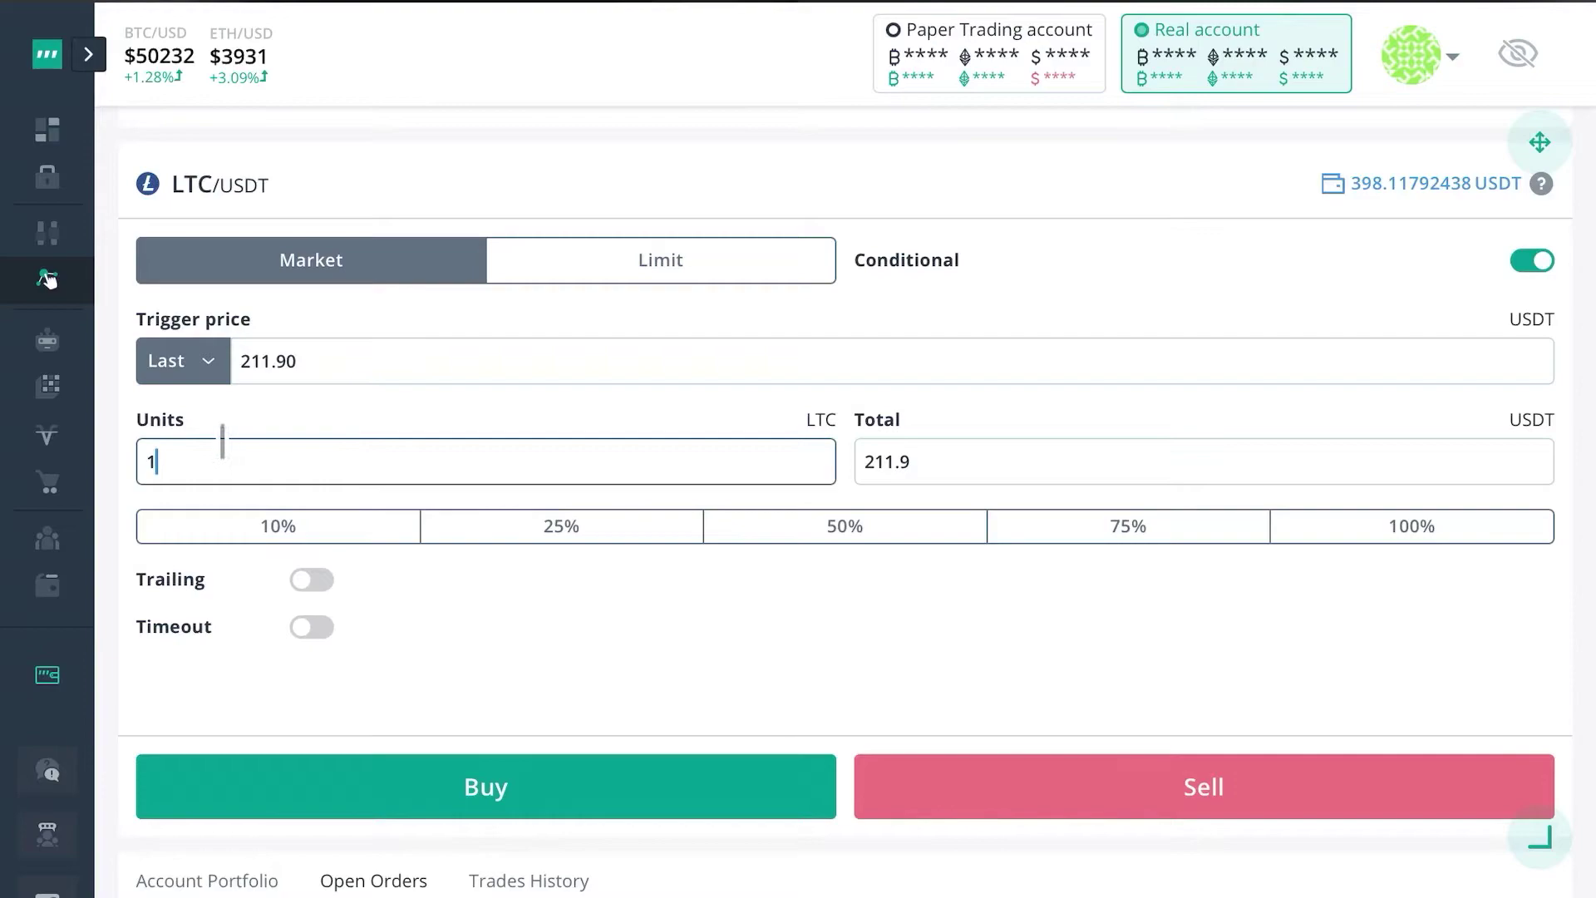
type("1")
left_click(460, 670)
scroll(405, 577, "down", 1)
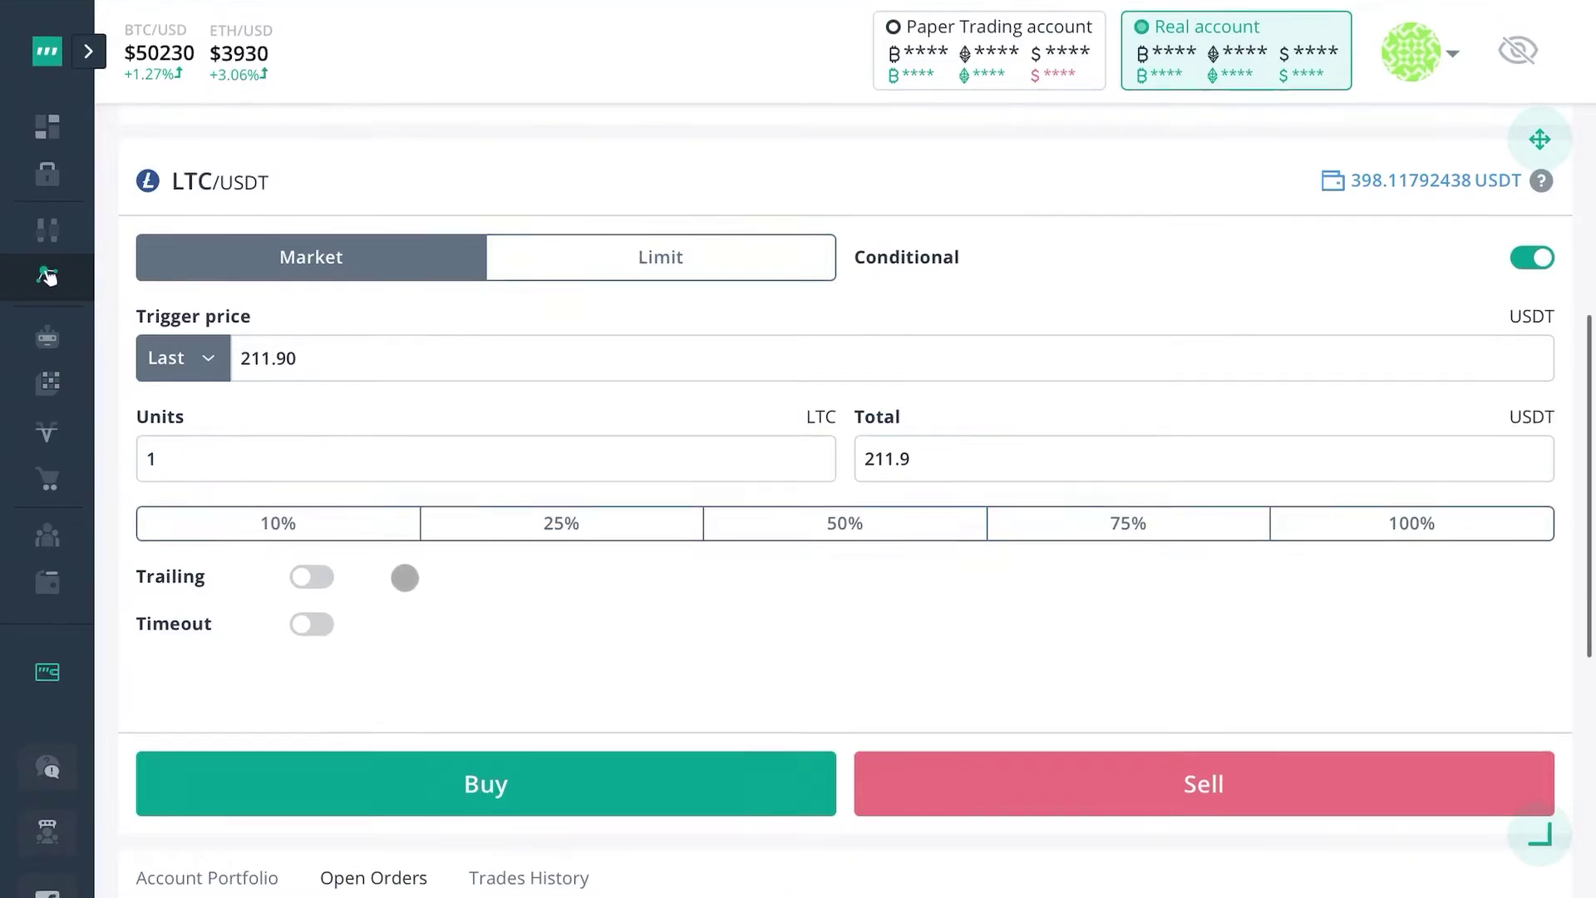
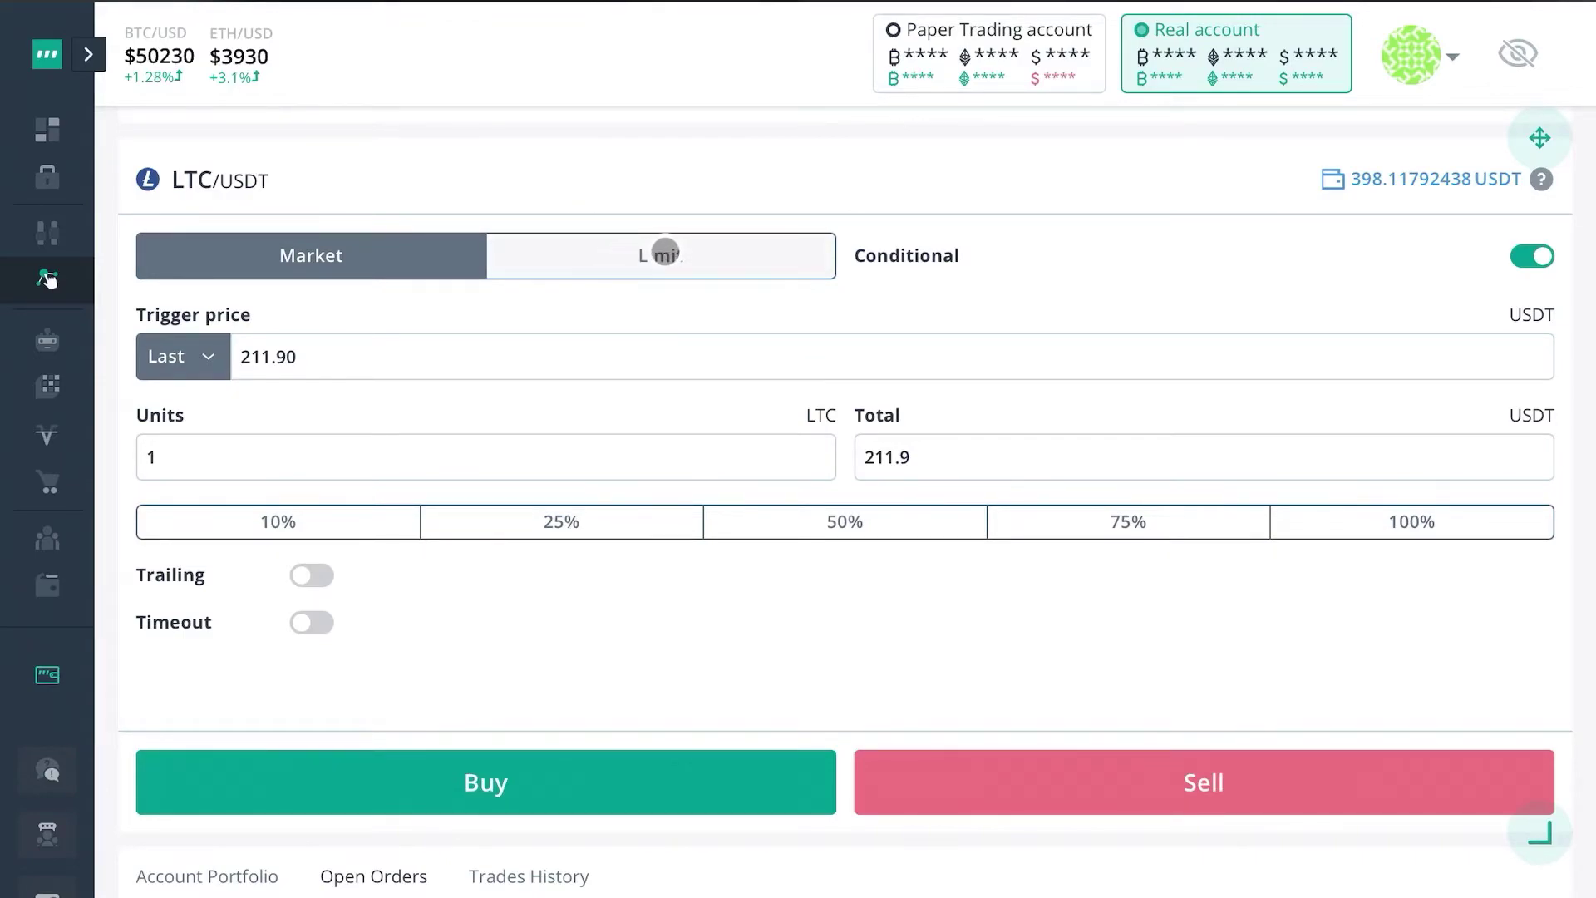
Step: Change the conditional order to a limit order with an order price of 211.78 USDT, close to the green trend line
left_click(661, 256)
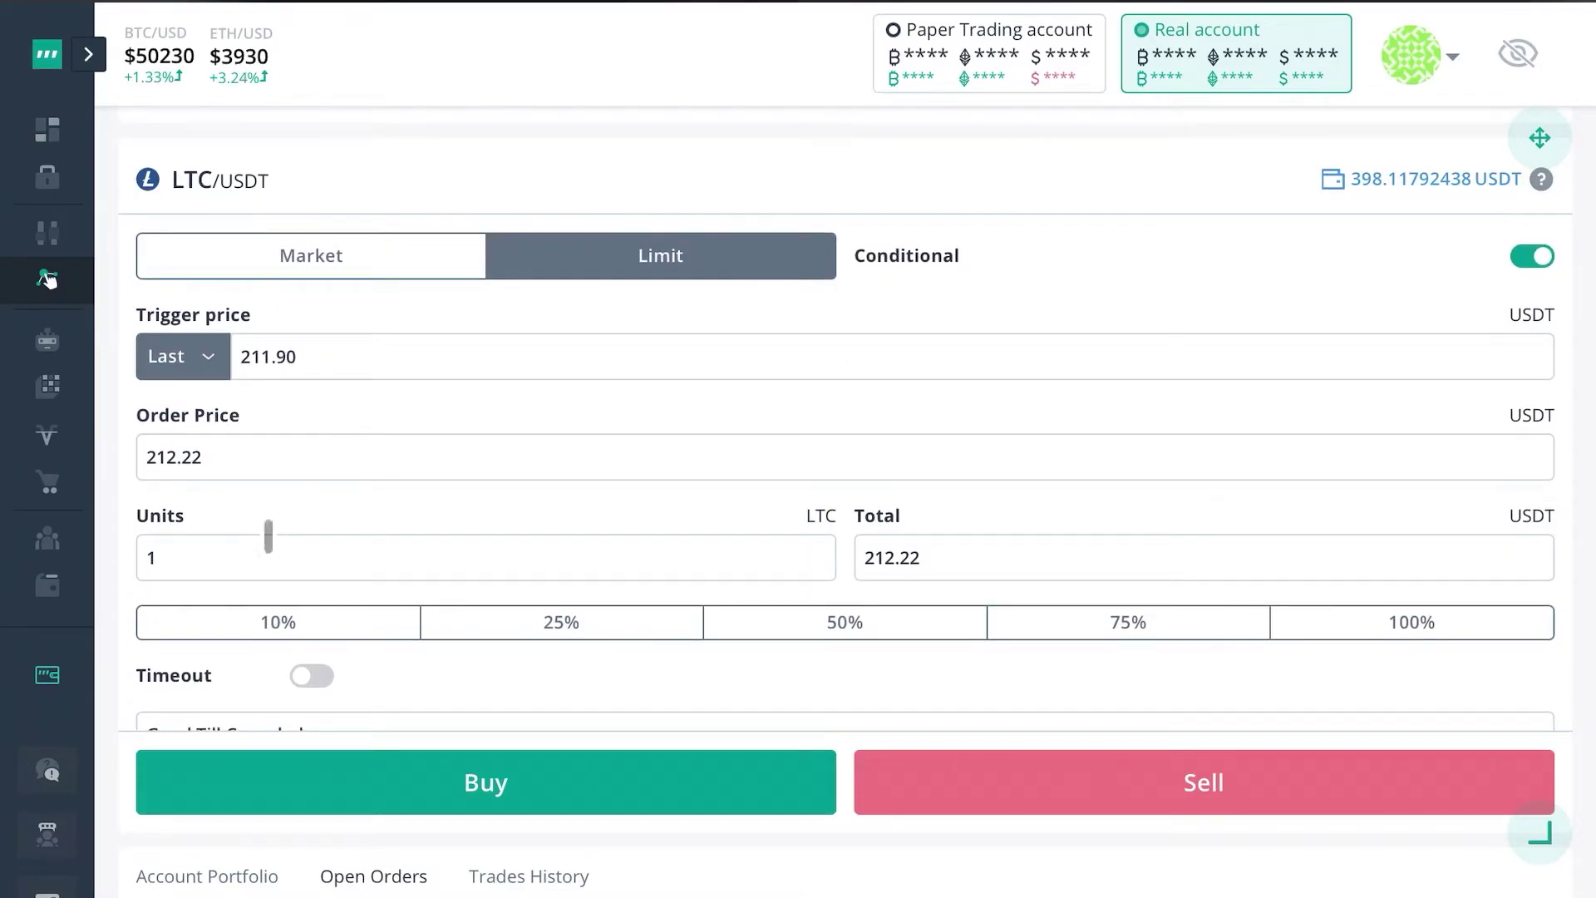
scroll(1000, 167, "up", 10)
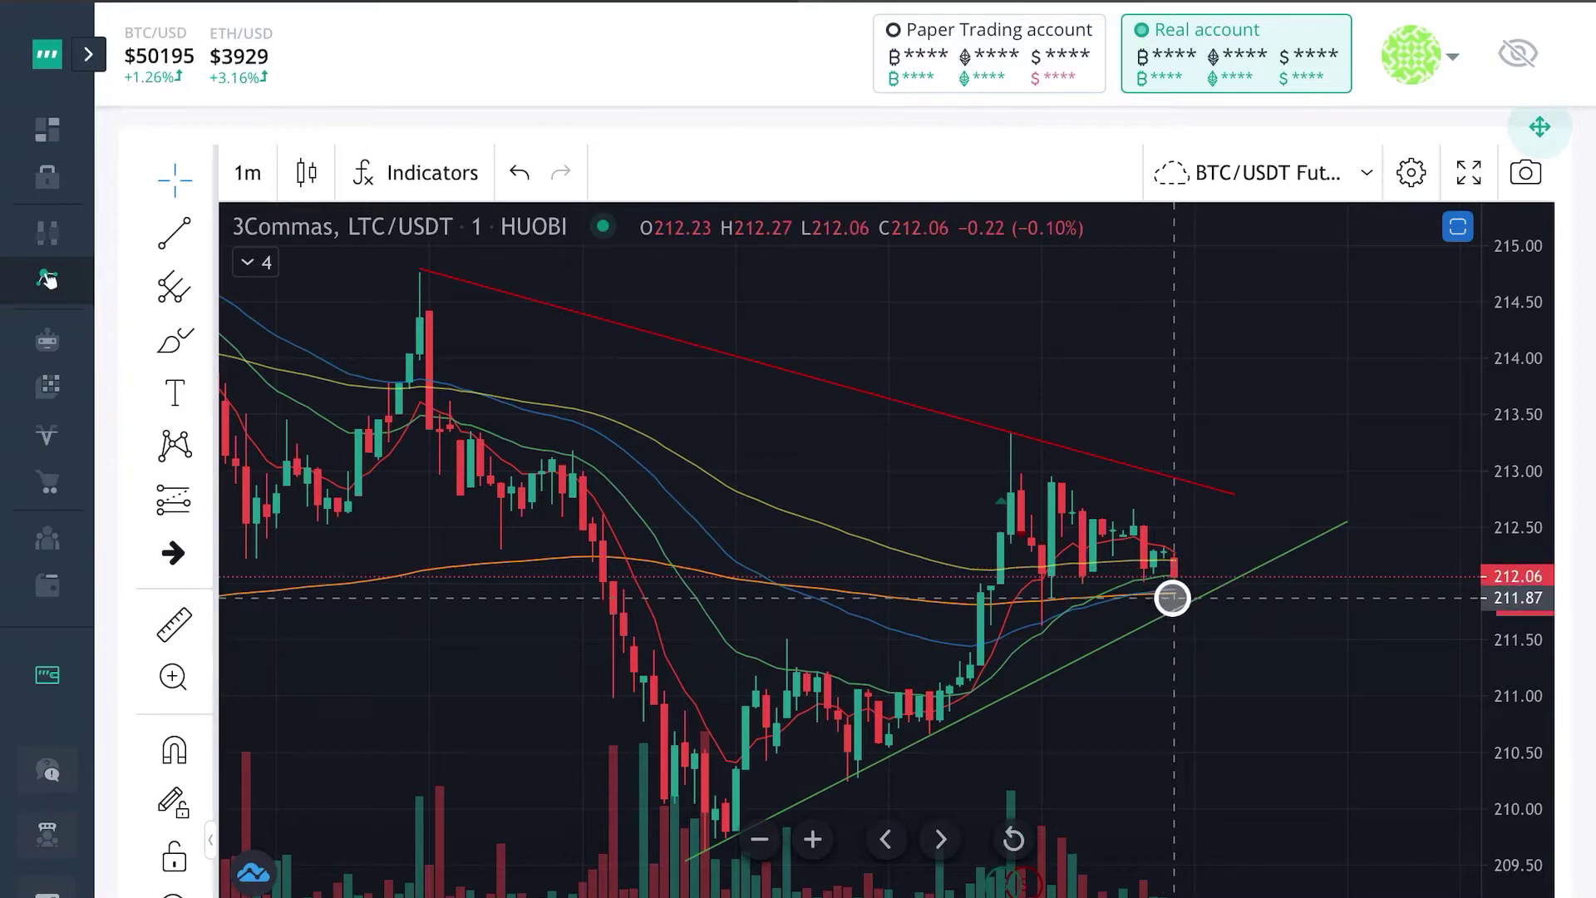
left_click(1172, 606)
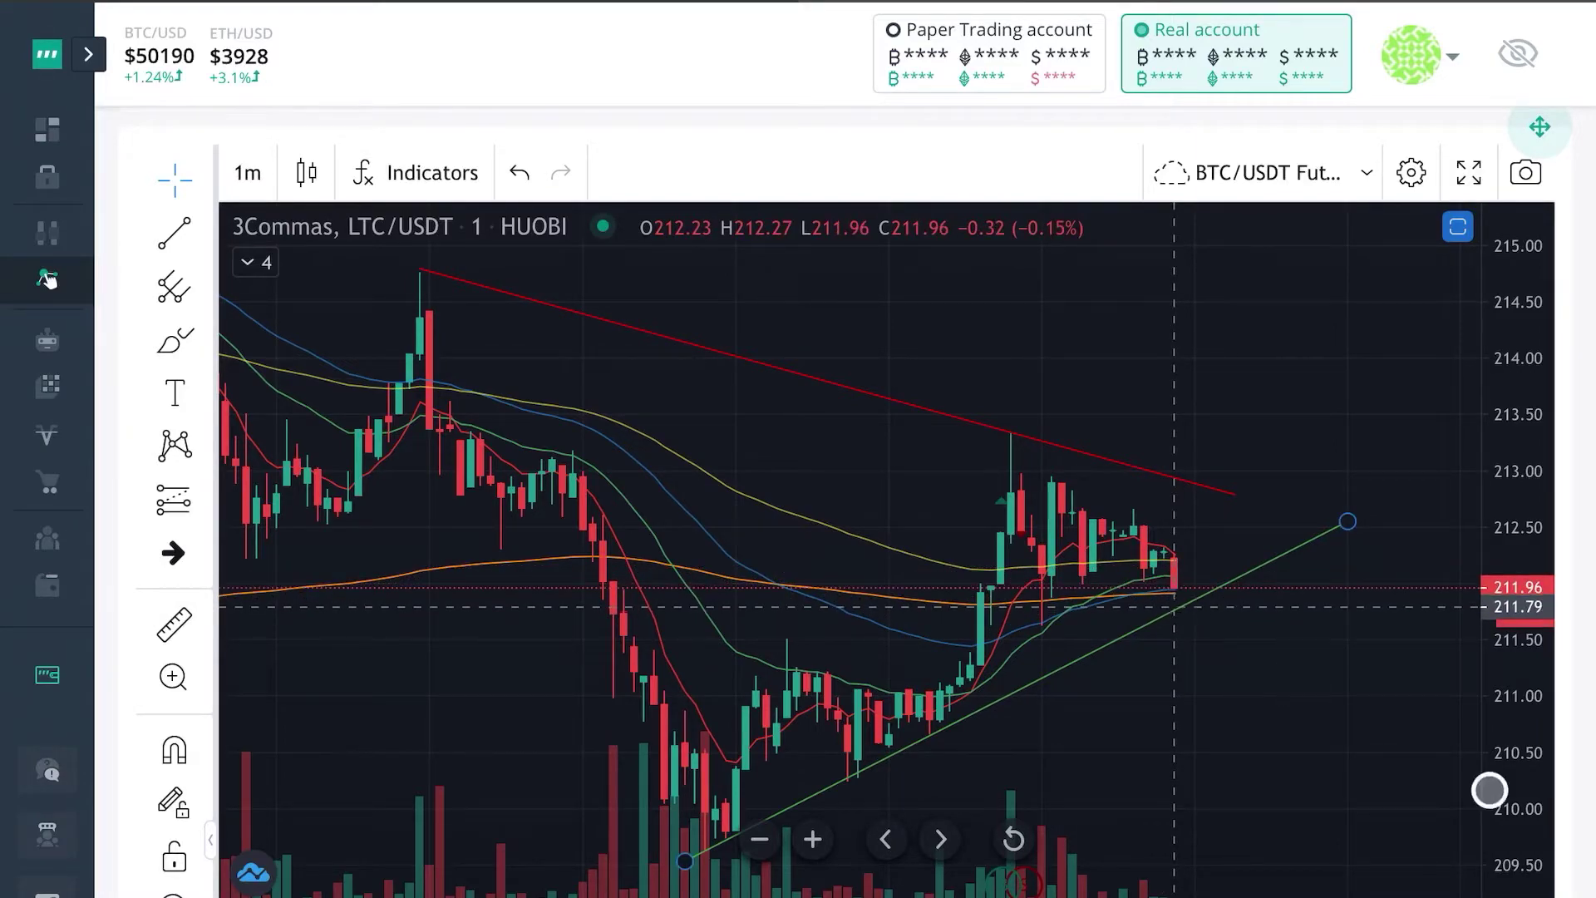
scroll(1489, 791, "down", 10)
scroll(161, 367, "down", 1)
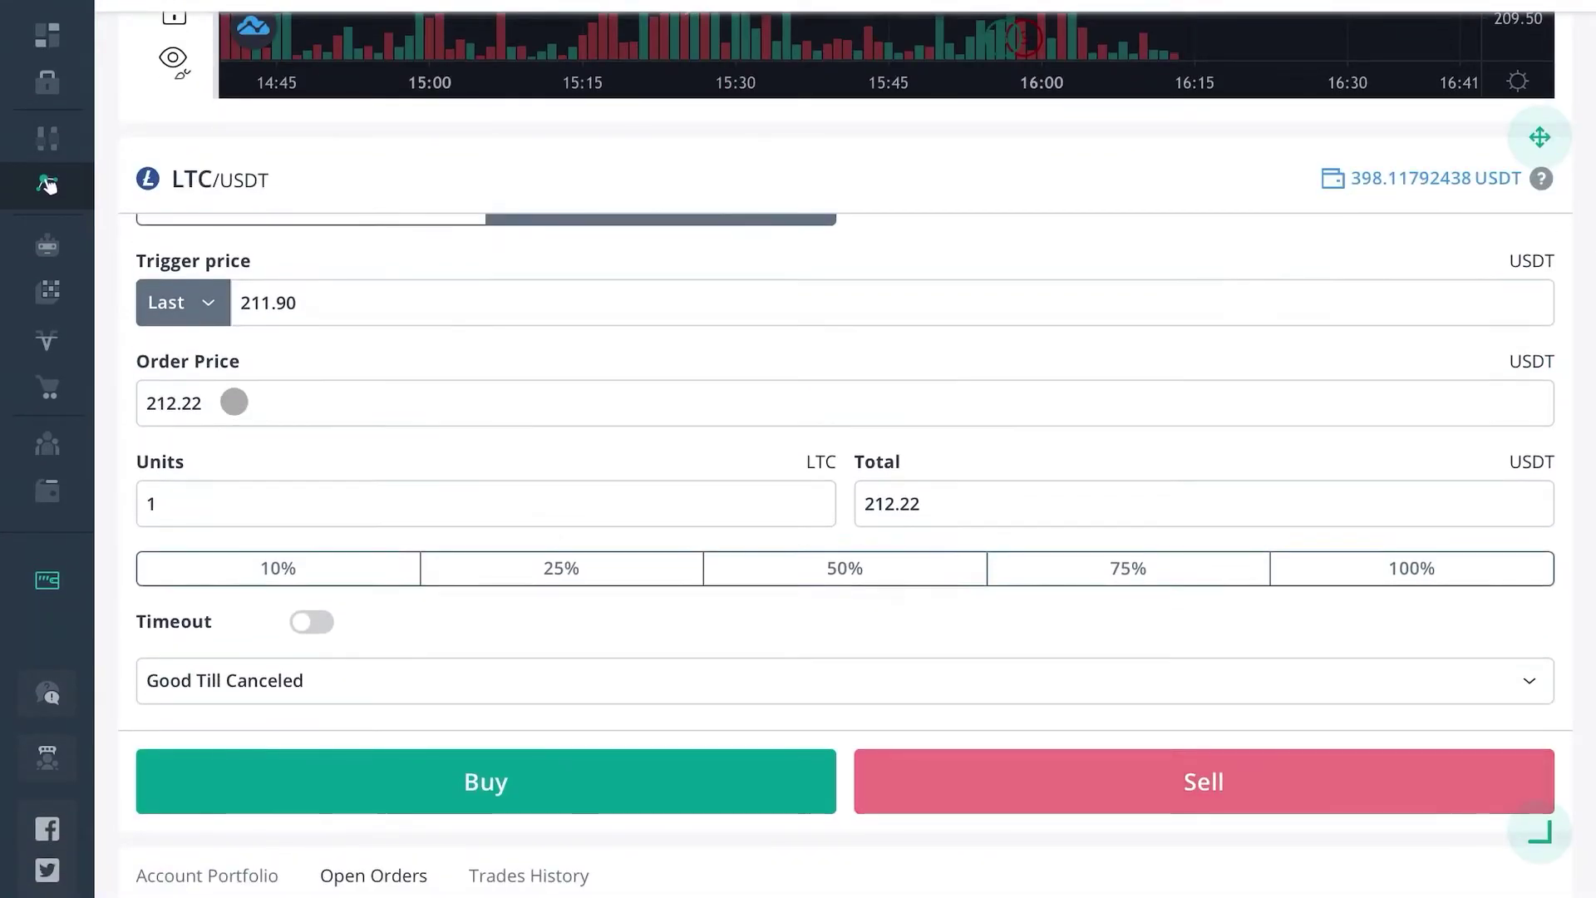
left_click(245, 405)
key("BackSpace")
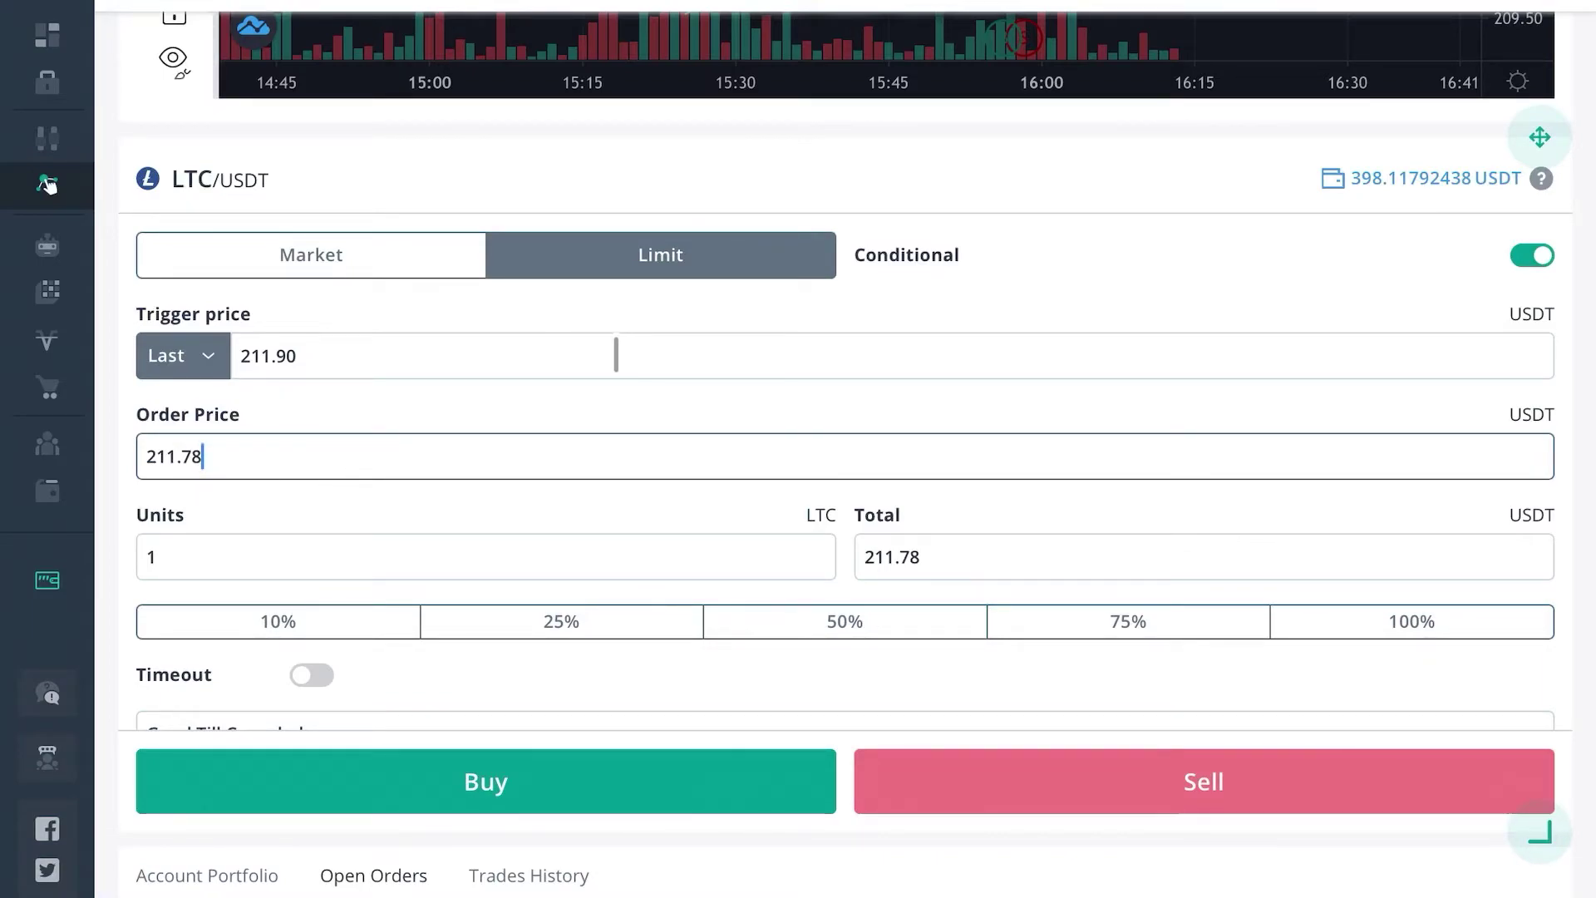
left_click(574, 793)
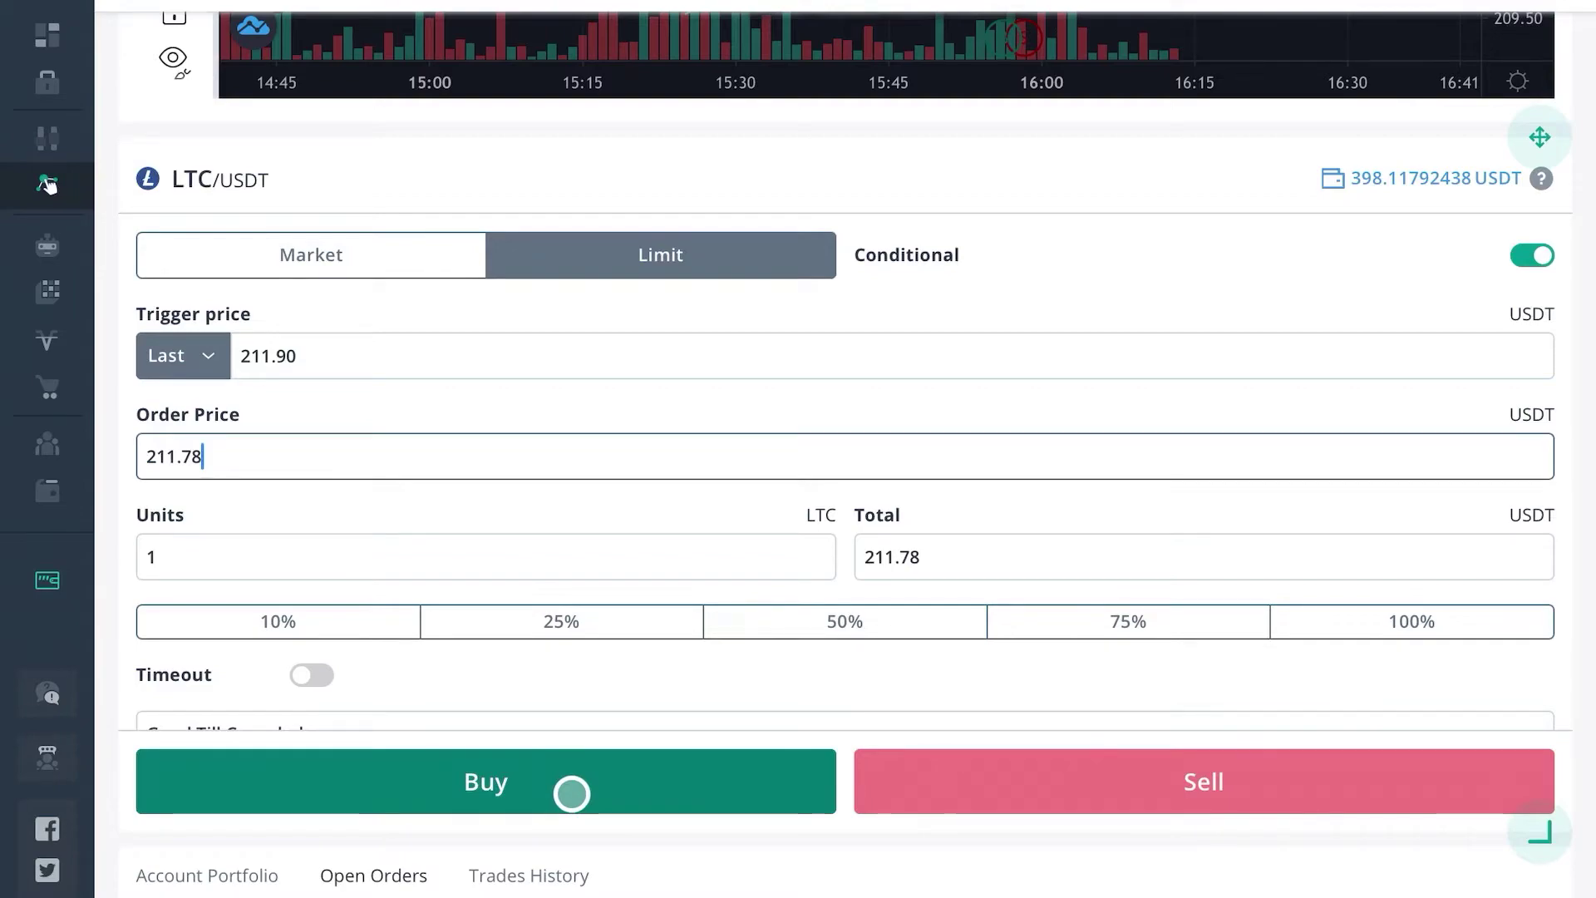
left_click(1046, 787)
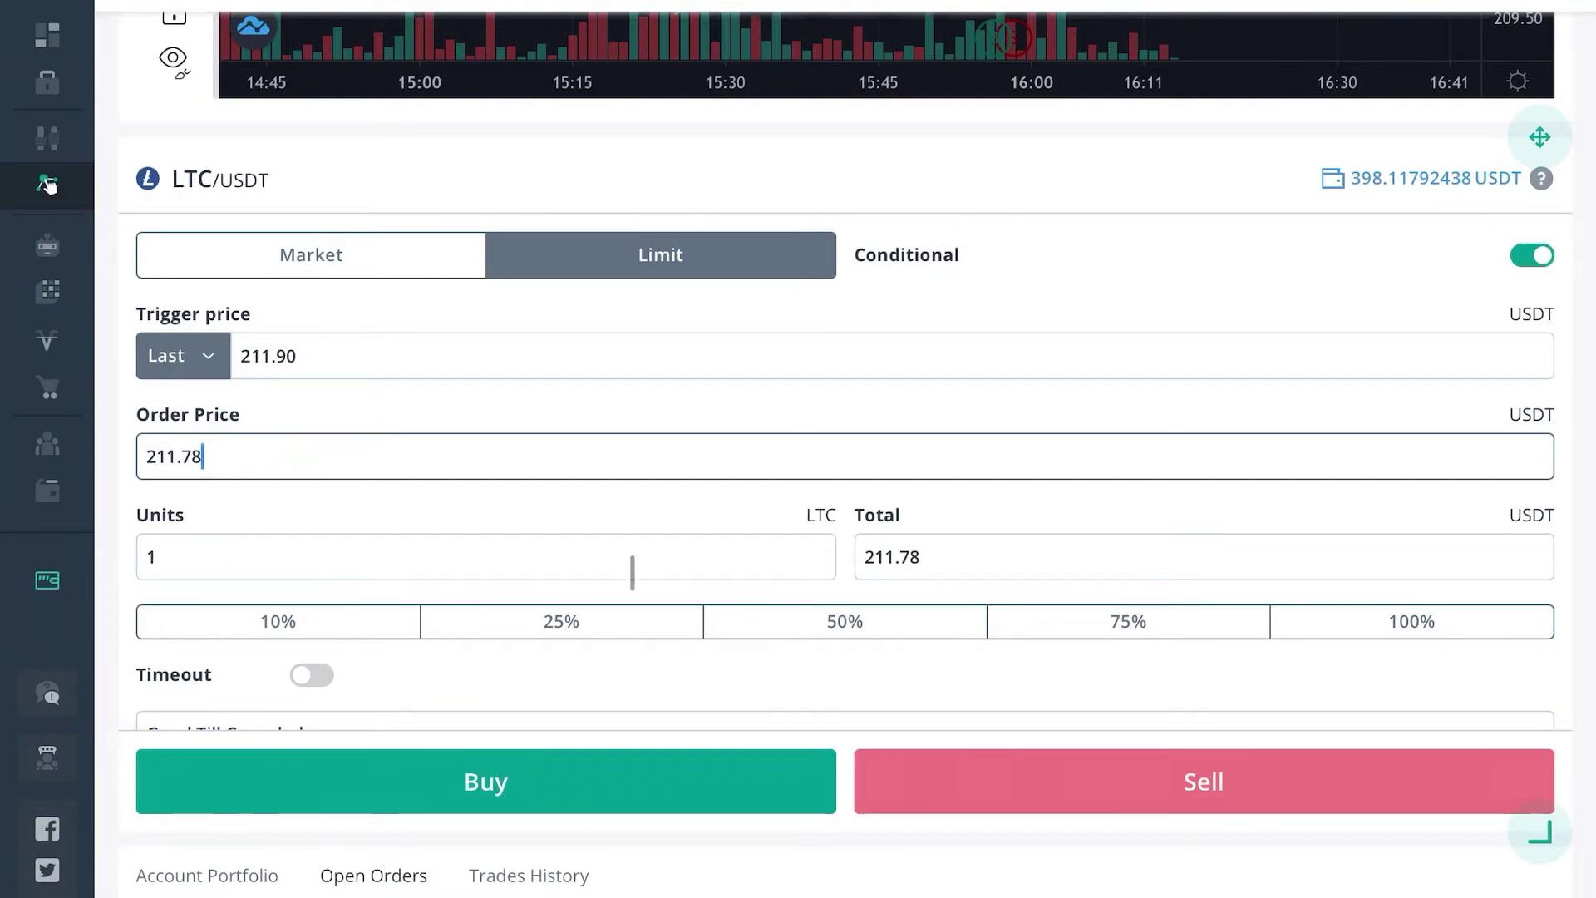
Step: Turn off the order's conditional option, switch it to a market order and check the price on the chart
scroll(1097, 241, "up", 2)
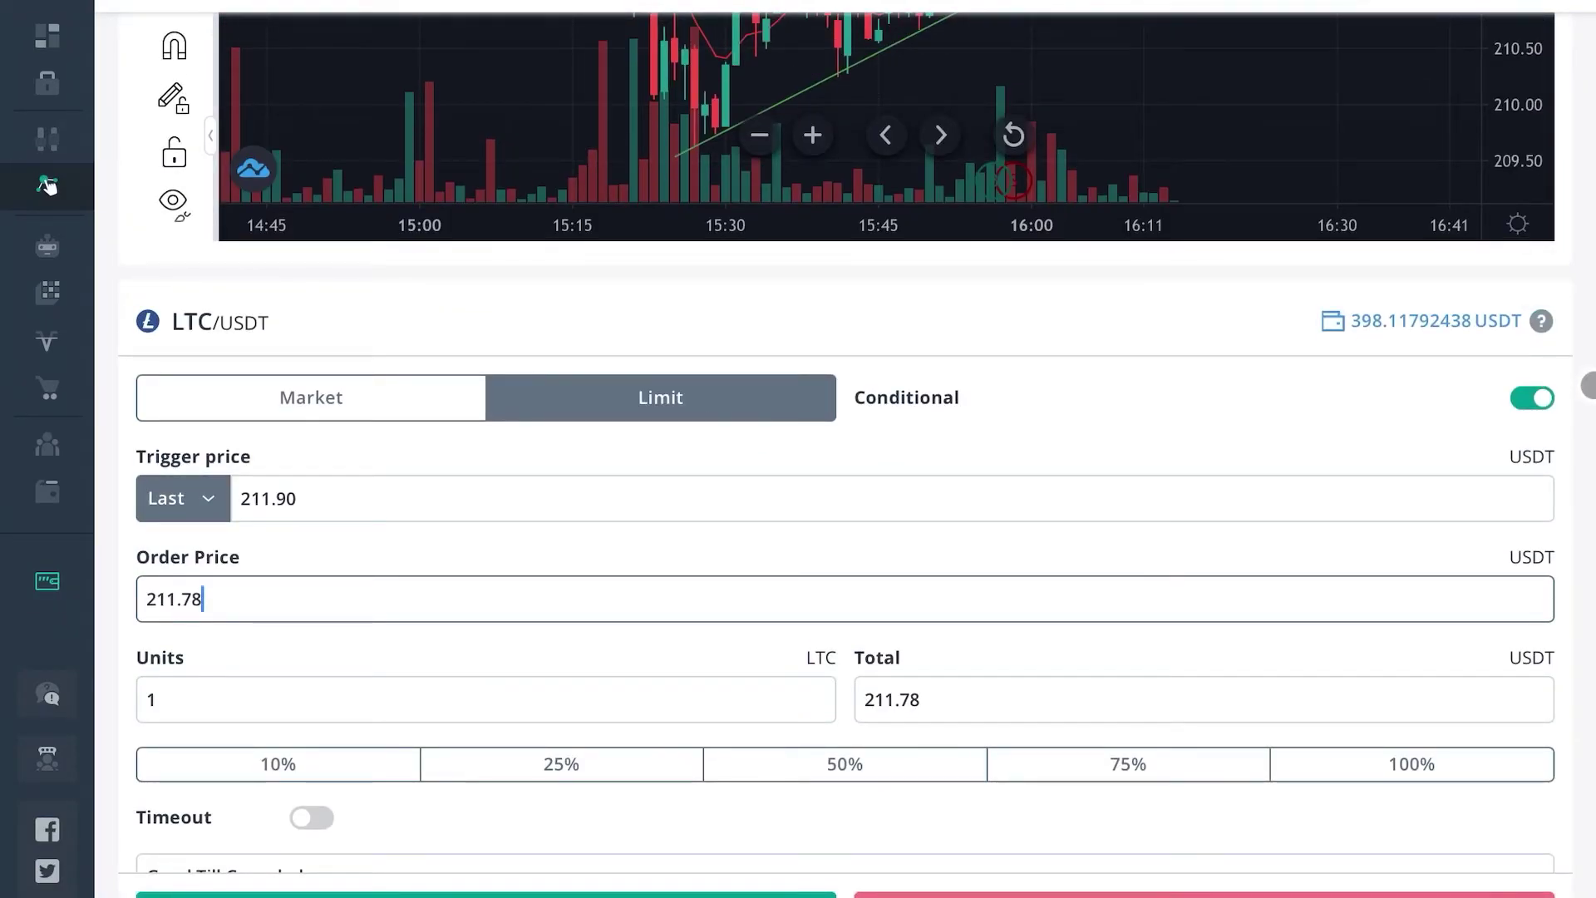
left_click(1533, 404)
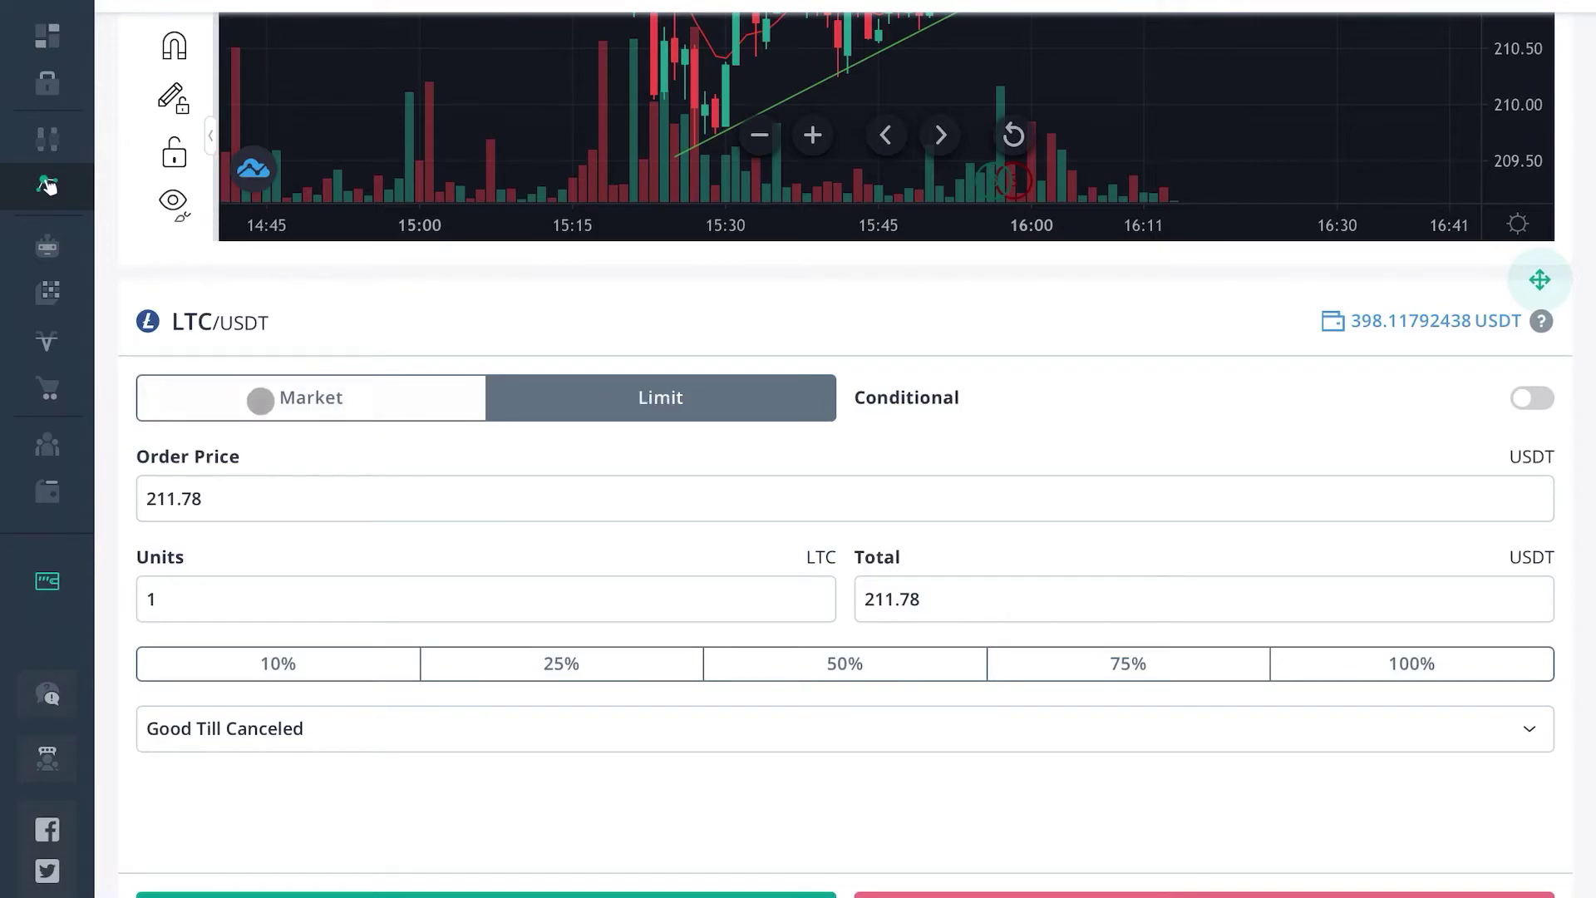
left_click(260, 400)
scroll(956, 482, "down", 1)
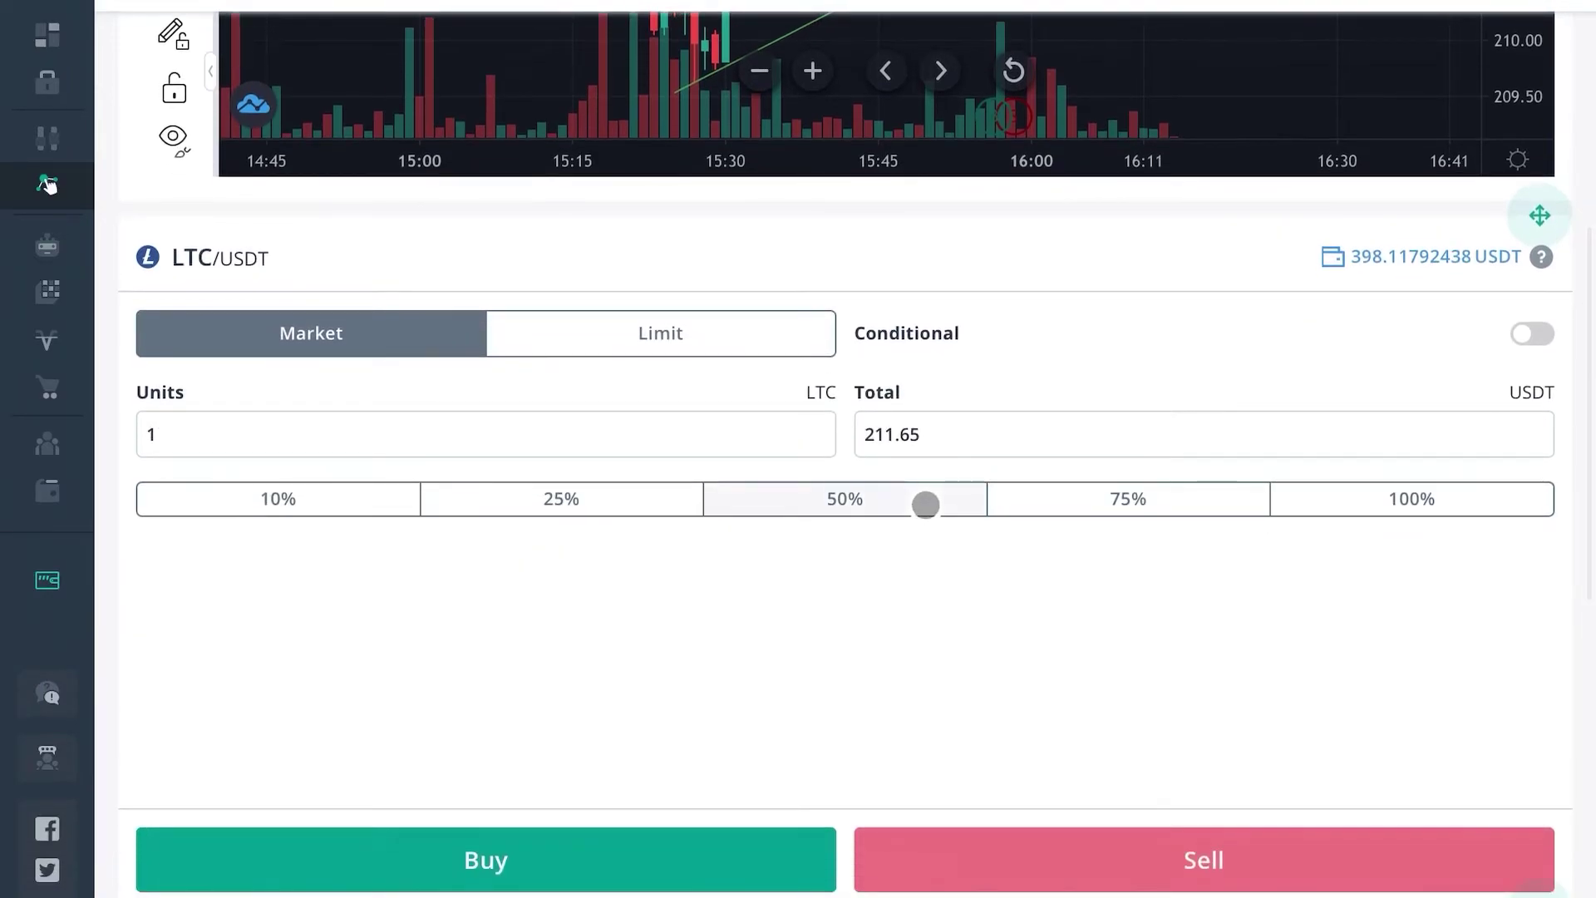
scroll(383, 434, "up", 5)
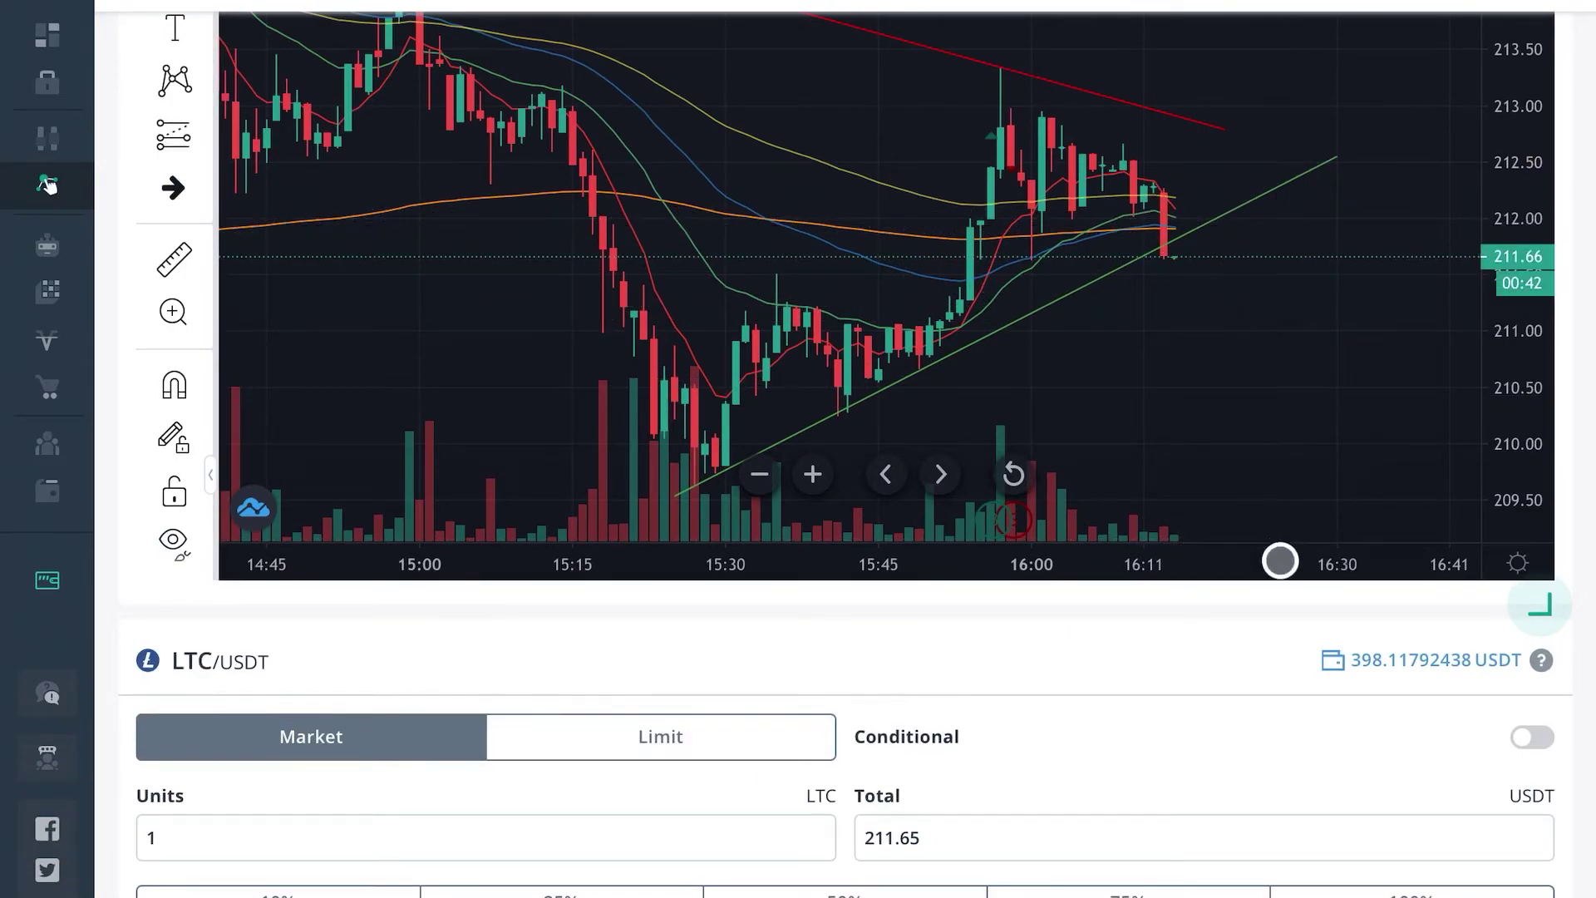
scroll(1275, 559, "down", 7)
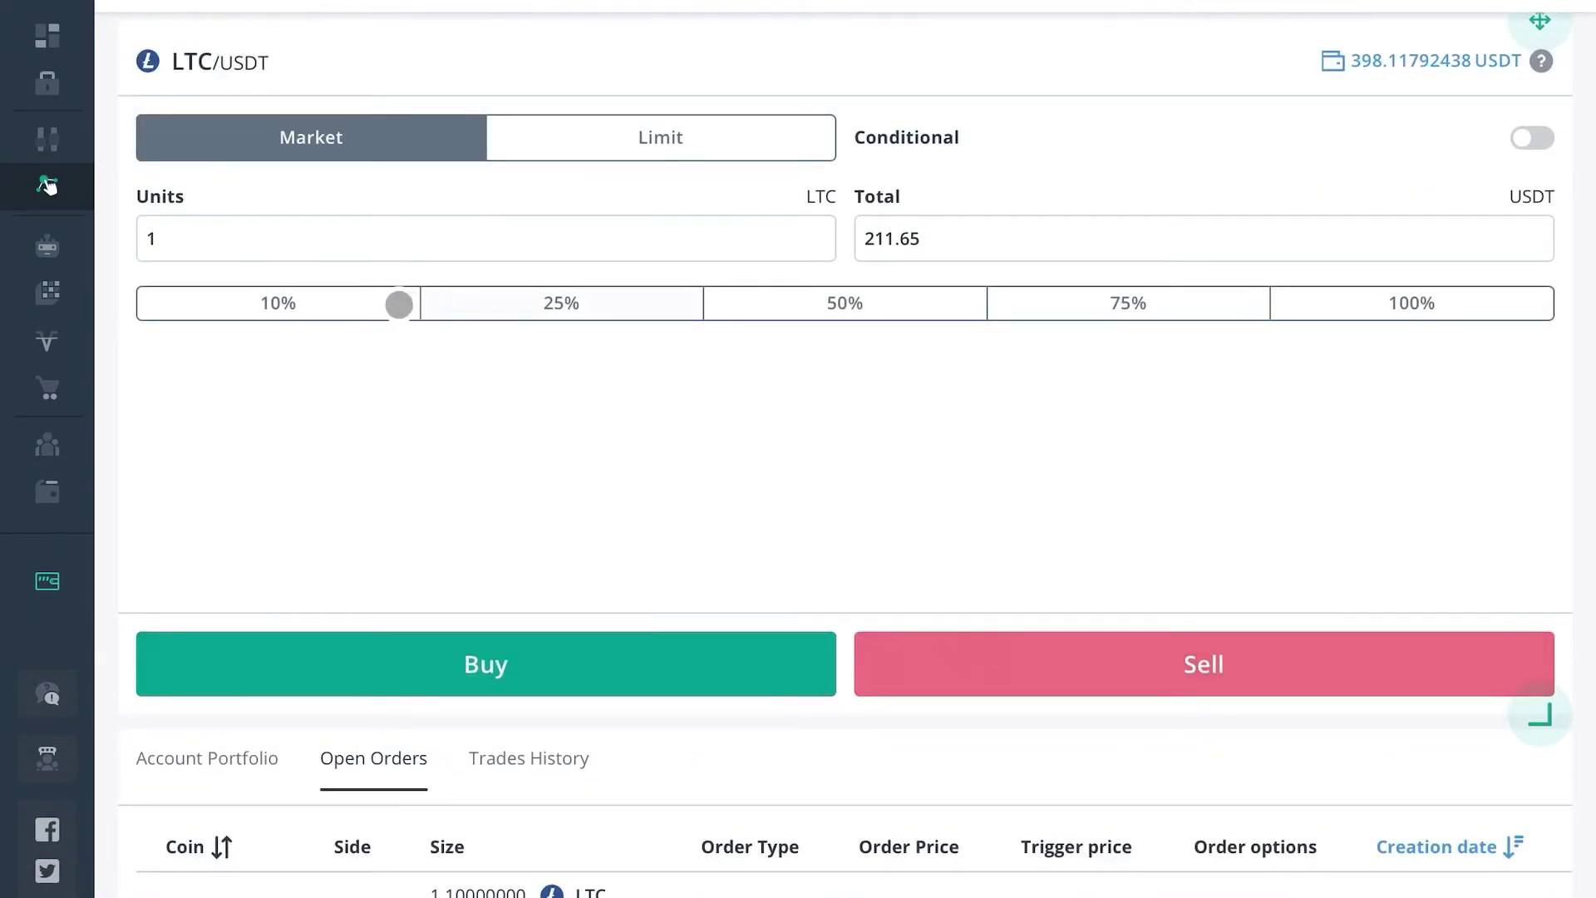
Step: Place the market buy order for 1 LTC and confirm the transaction
left_click(697, 670)
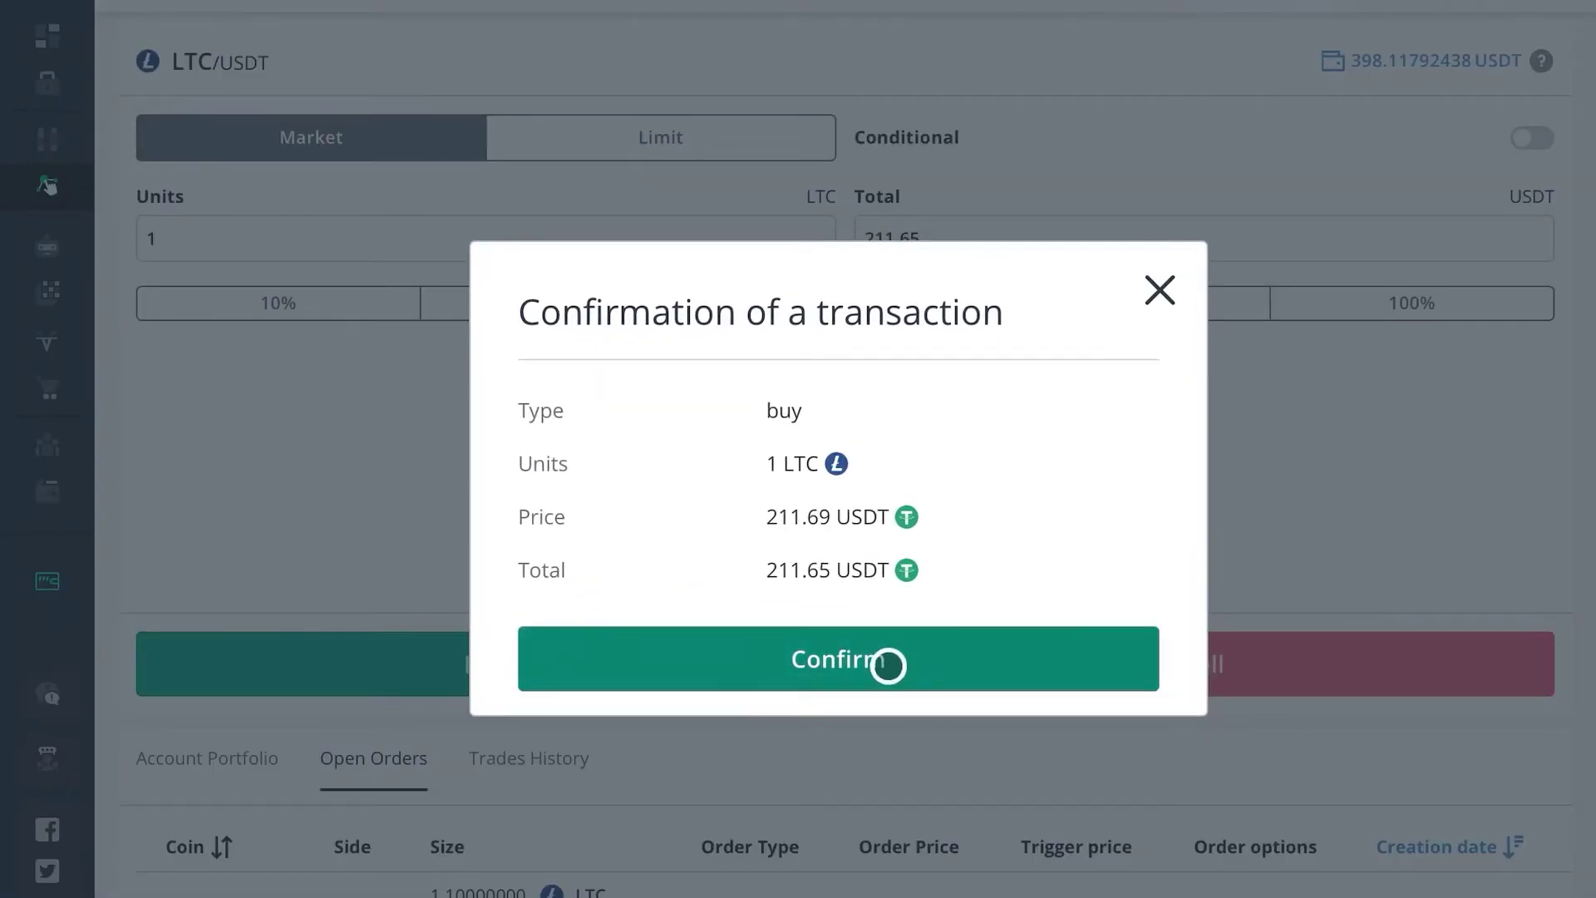
left_click(887, 665)
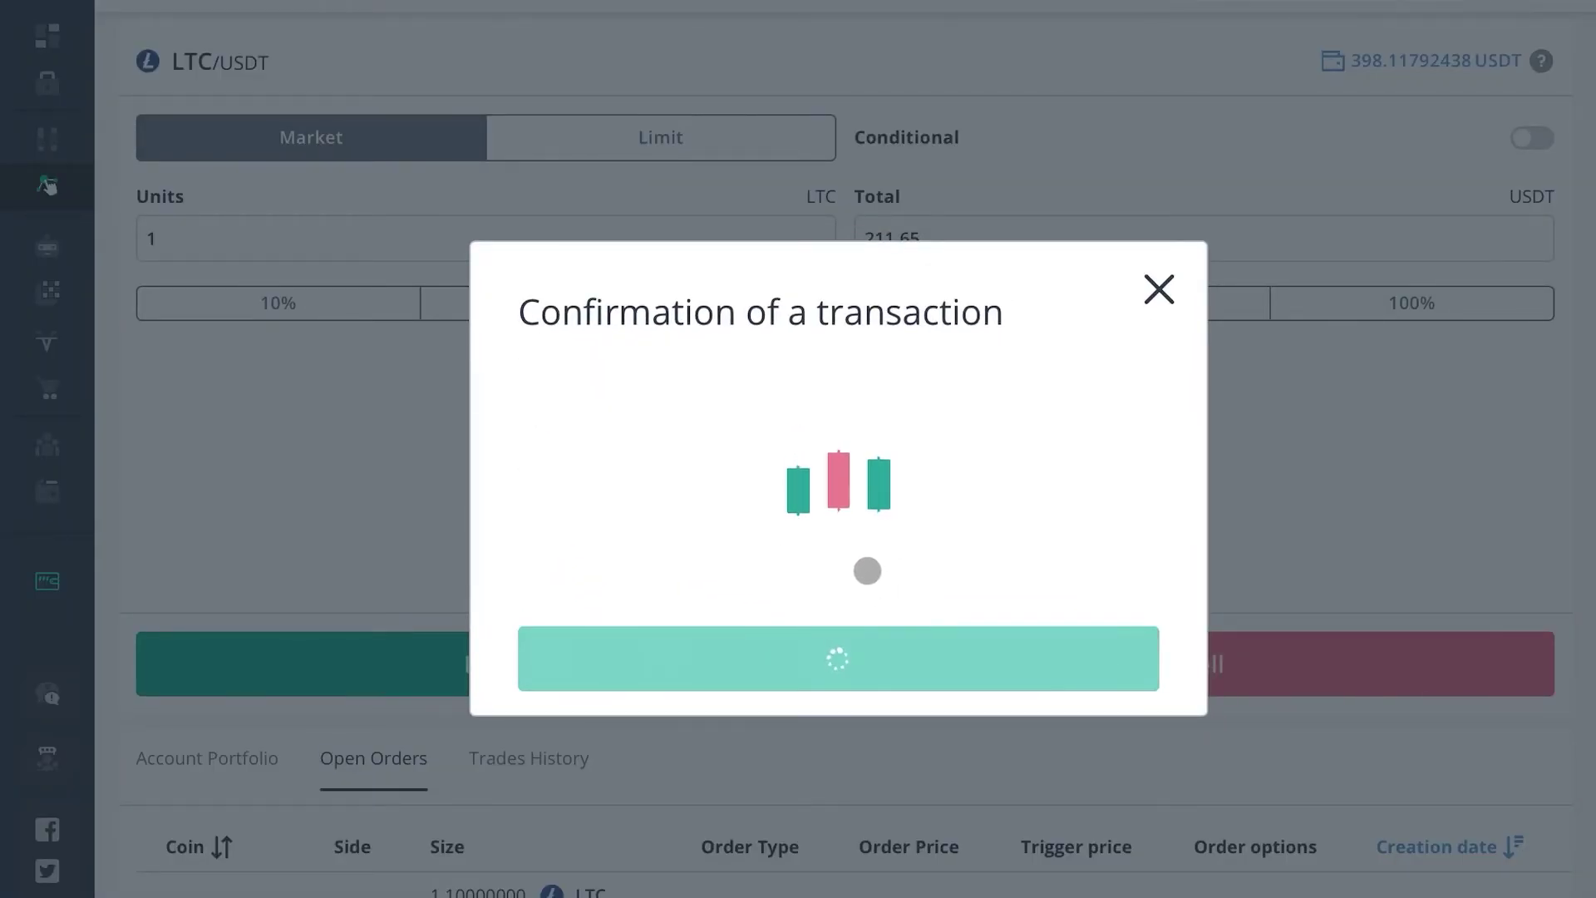
left_click(848, 601)
scroll(503, 249, "up", 1)
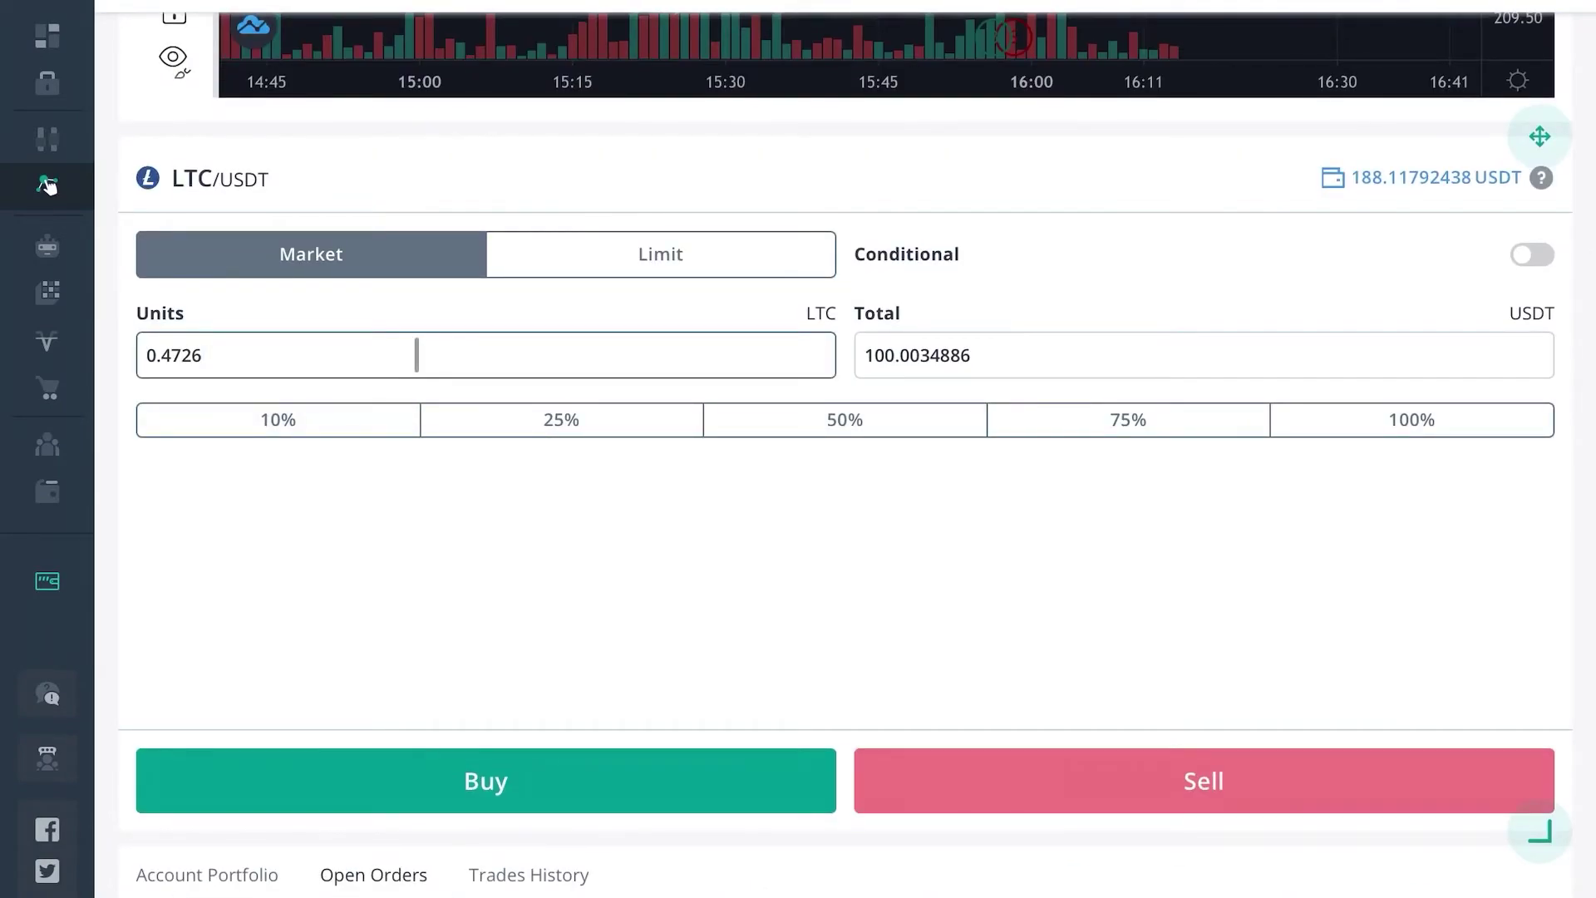
Step: Set the units of the LTC/USDT market order to 1 LTC
key("BackSpace")
key("BackSpace")
key("BackSpace")
key("BackSpace")
key("BackSpace")
type("1")
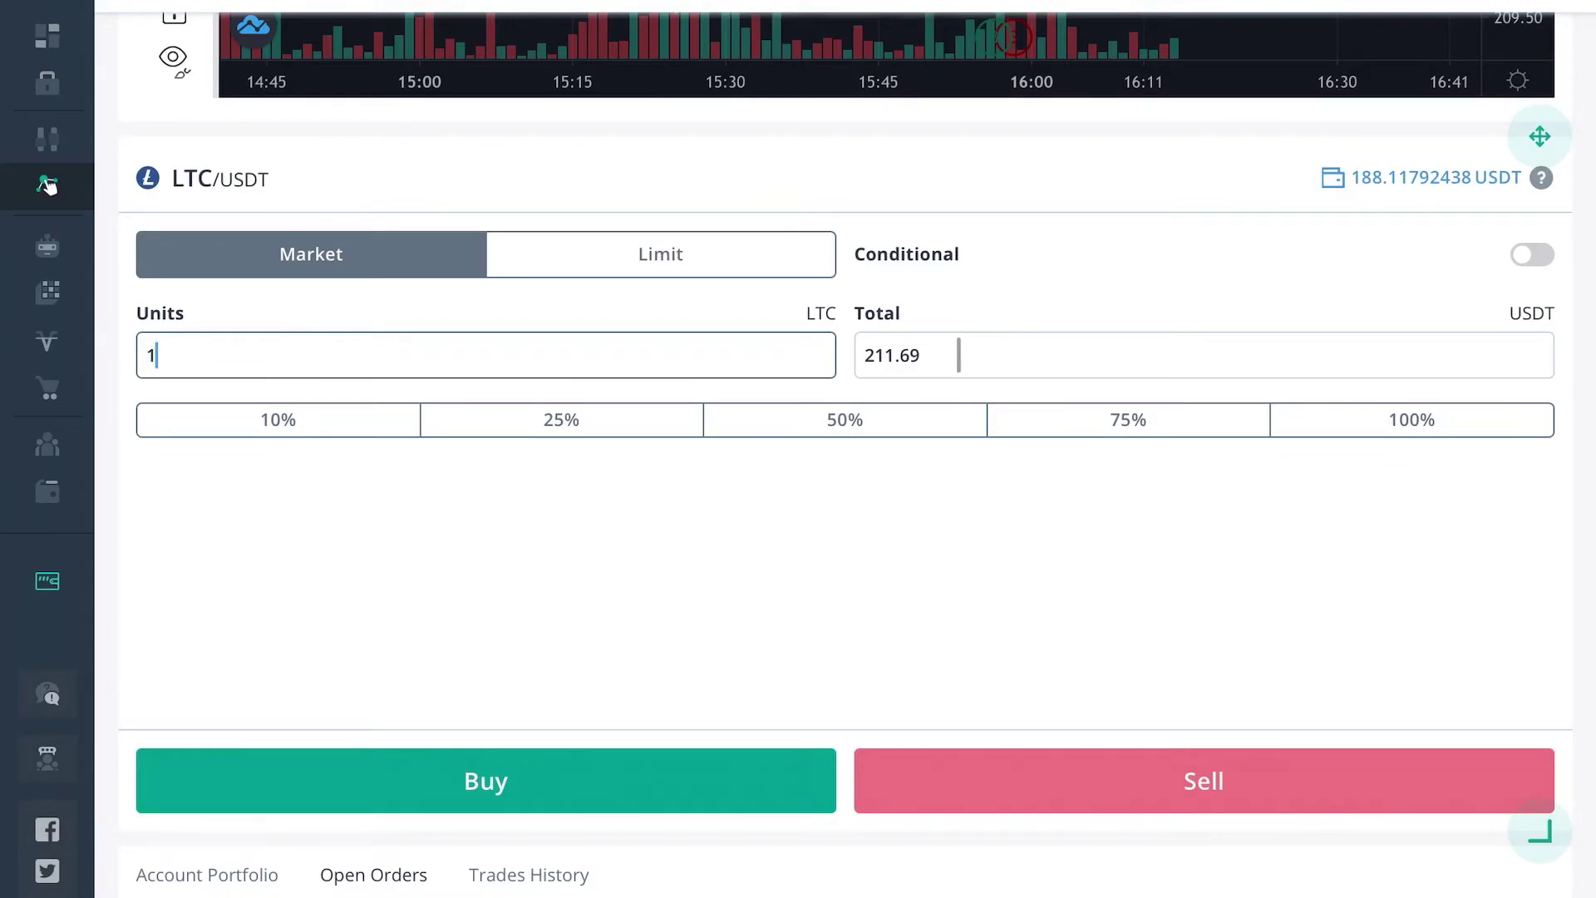
Step: Show the trades history and review the size and price of the latest LTC/USDT market buy
scroll(47, 184, "up", 1)
scroll(48, 185, "down", 6)
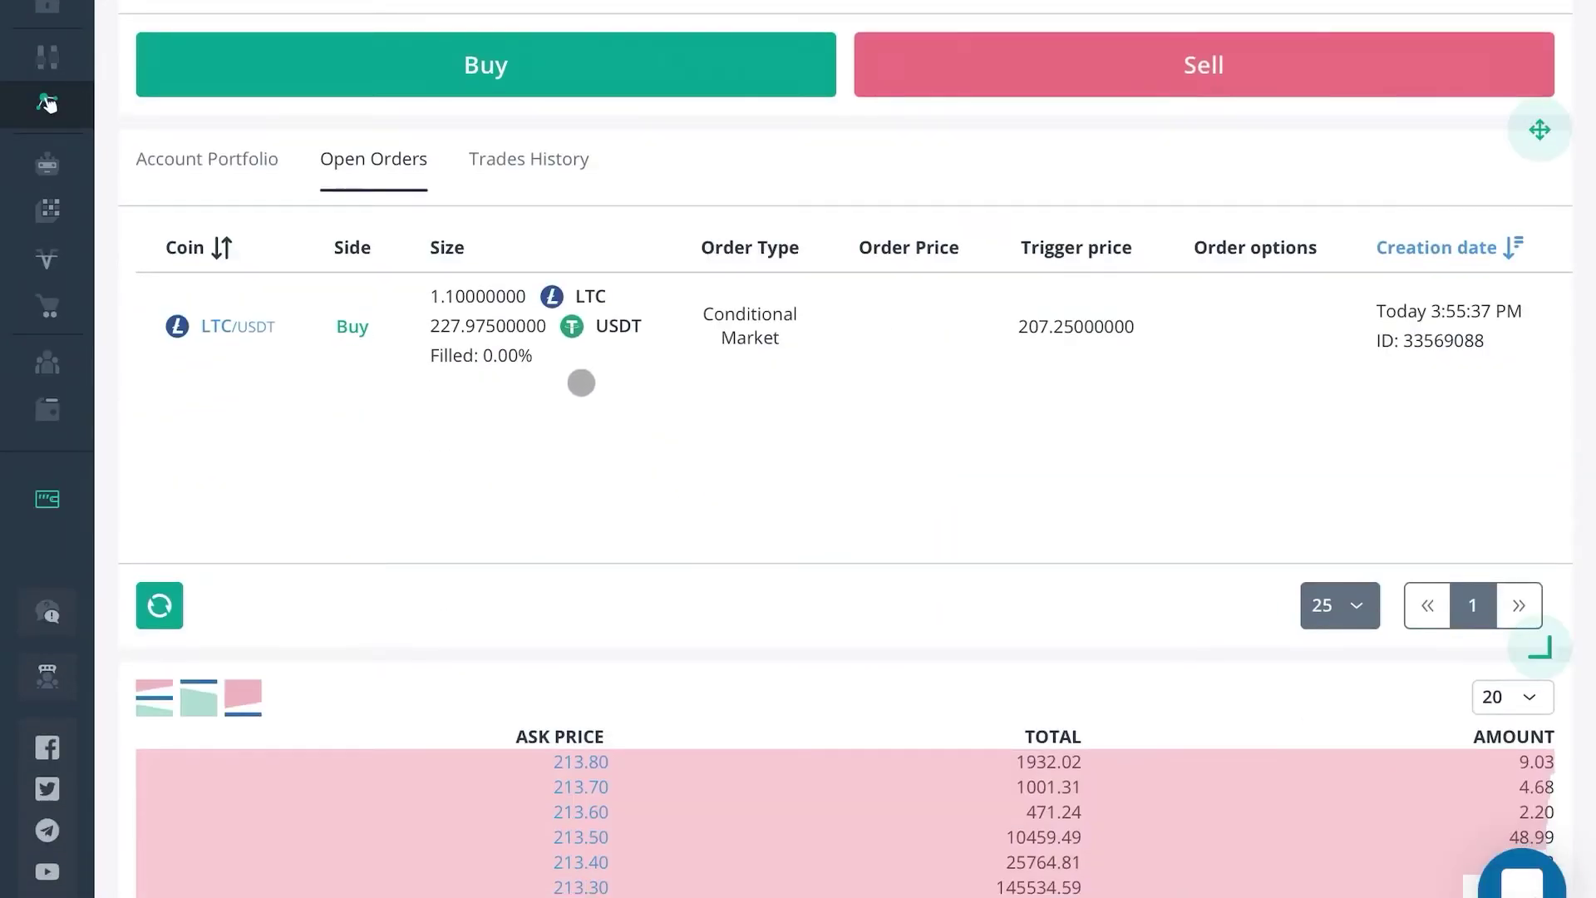
left_click(509, 164)
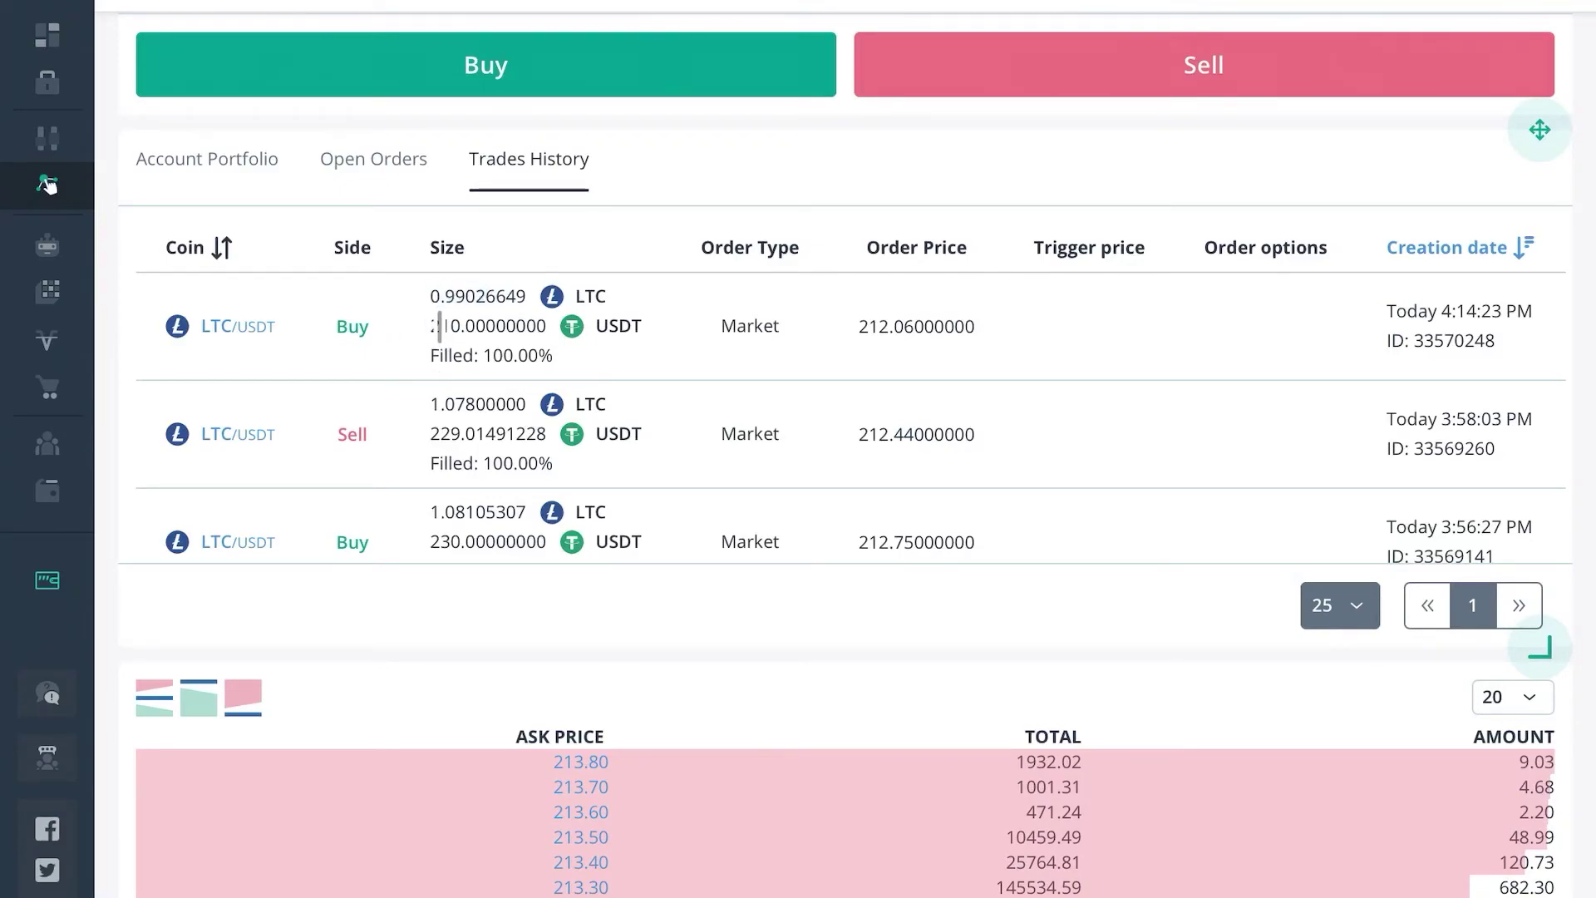
scroll(1087, 142, "up", 10)
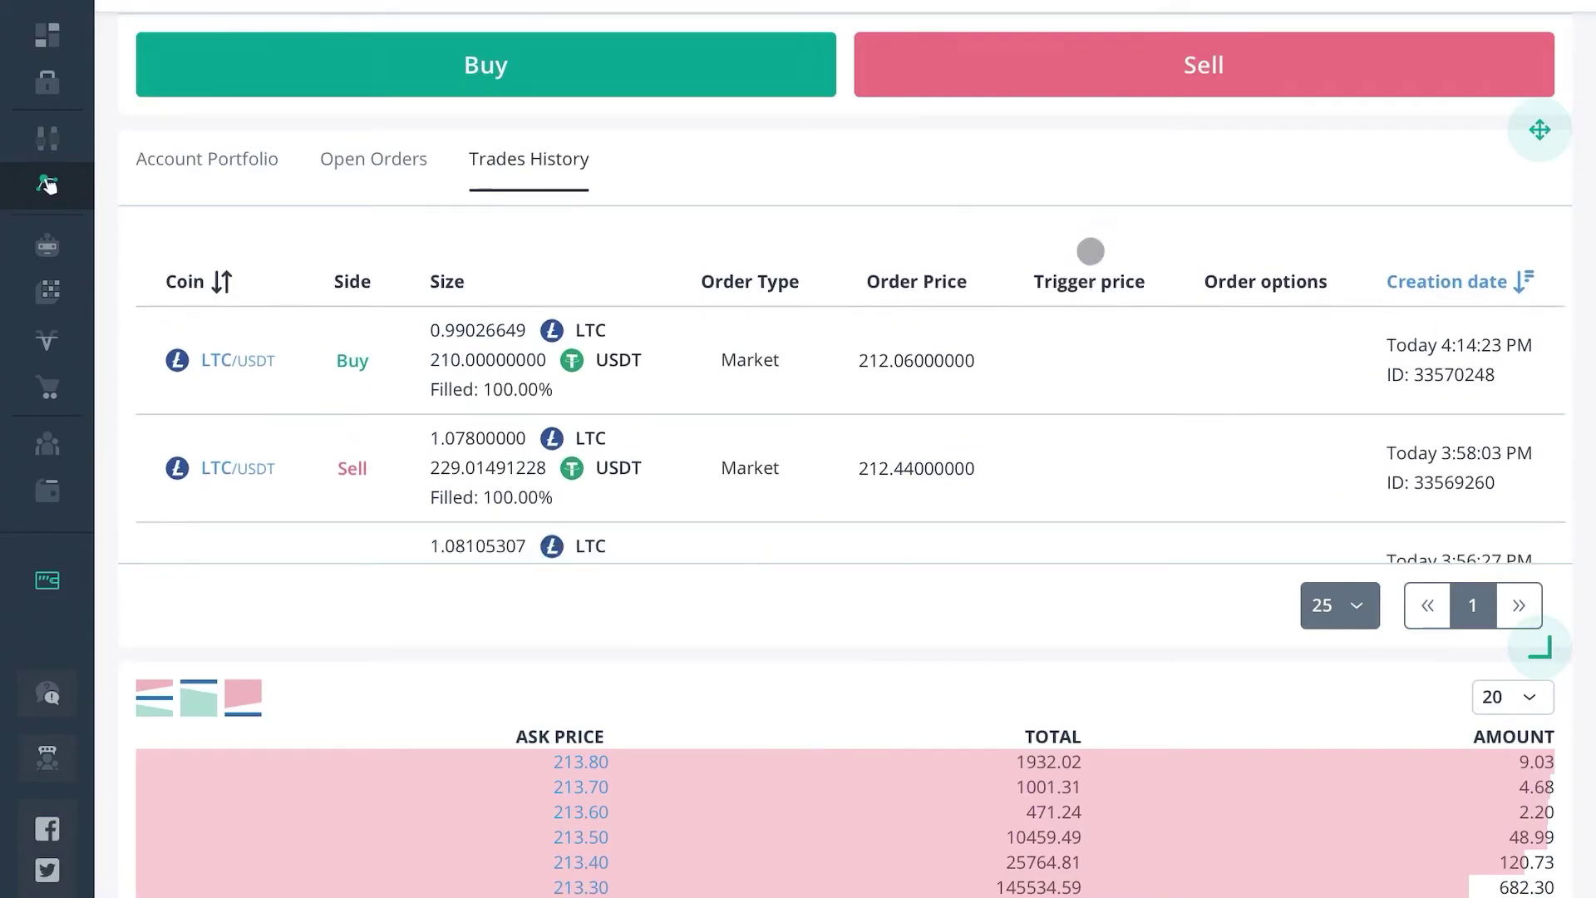
Step: Draw a descending trend line over the recent highs, from about 213.38 at 15:55 to about 211.37 at 16:33
scroll(1171, 251, "up", 3)
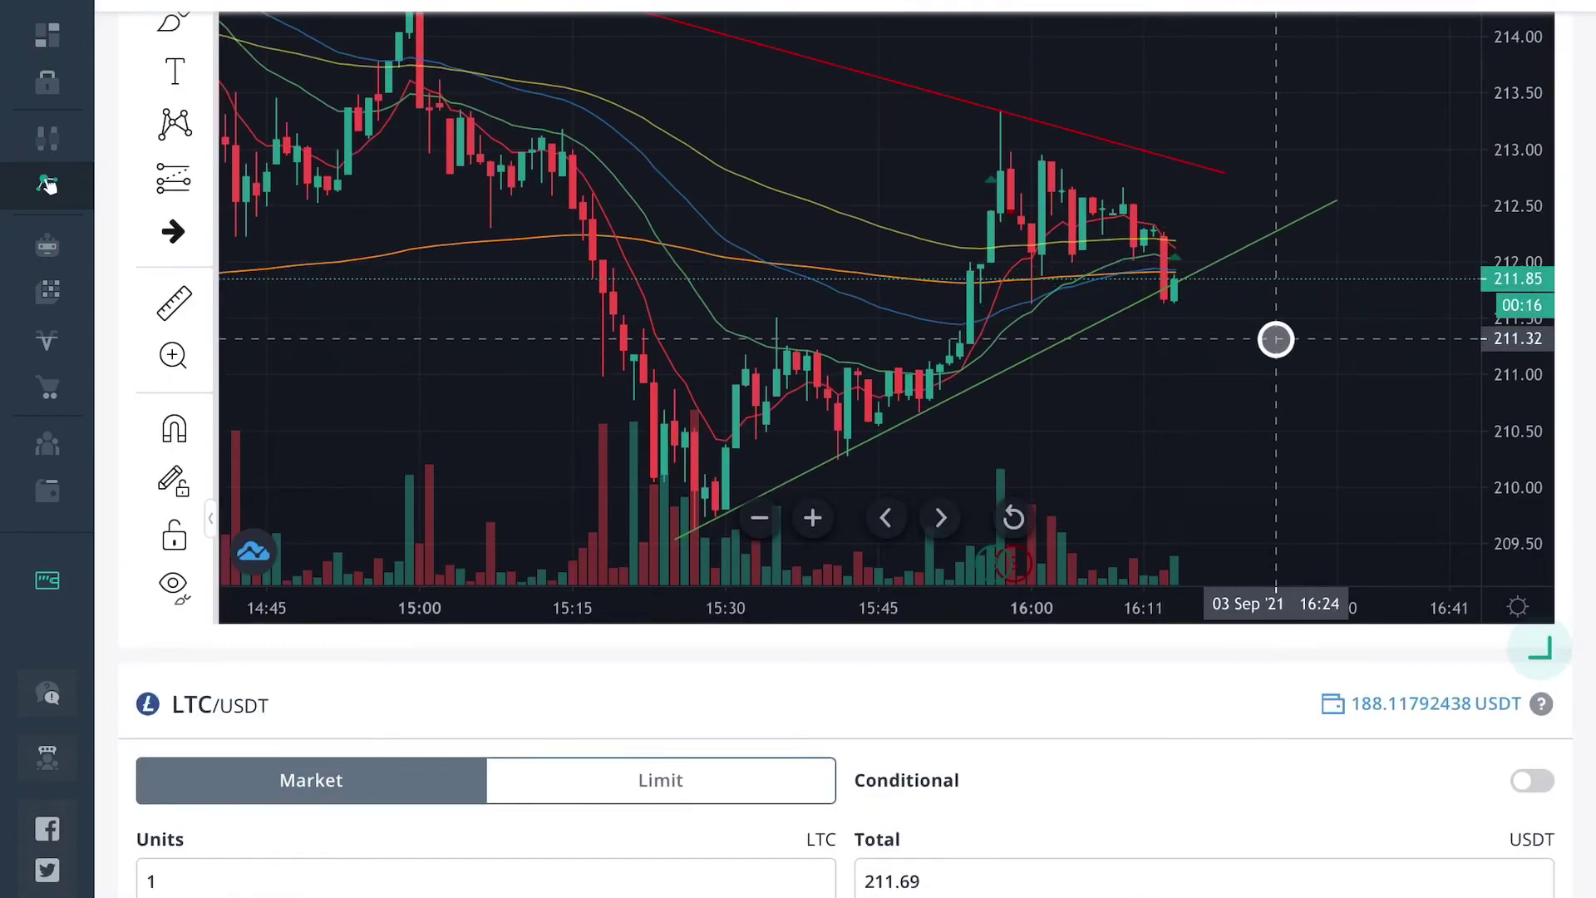
scroll(1289, 437, "up", 1)
scroll(1215, 328, "up", 2)
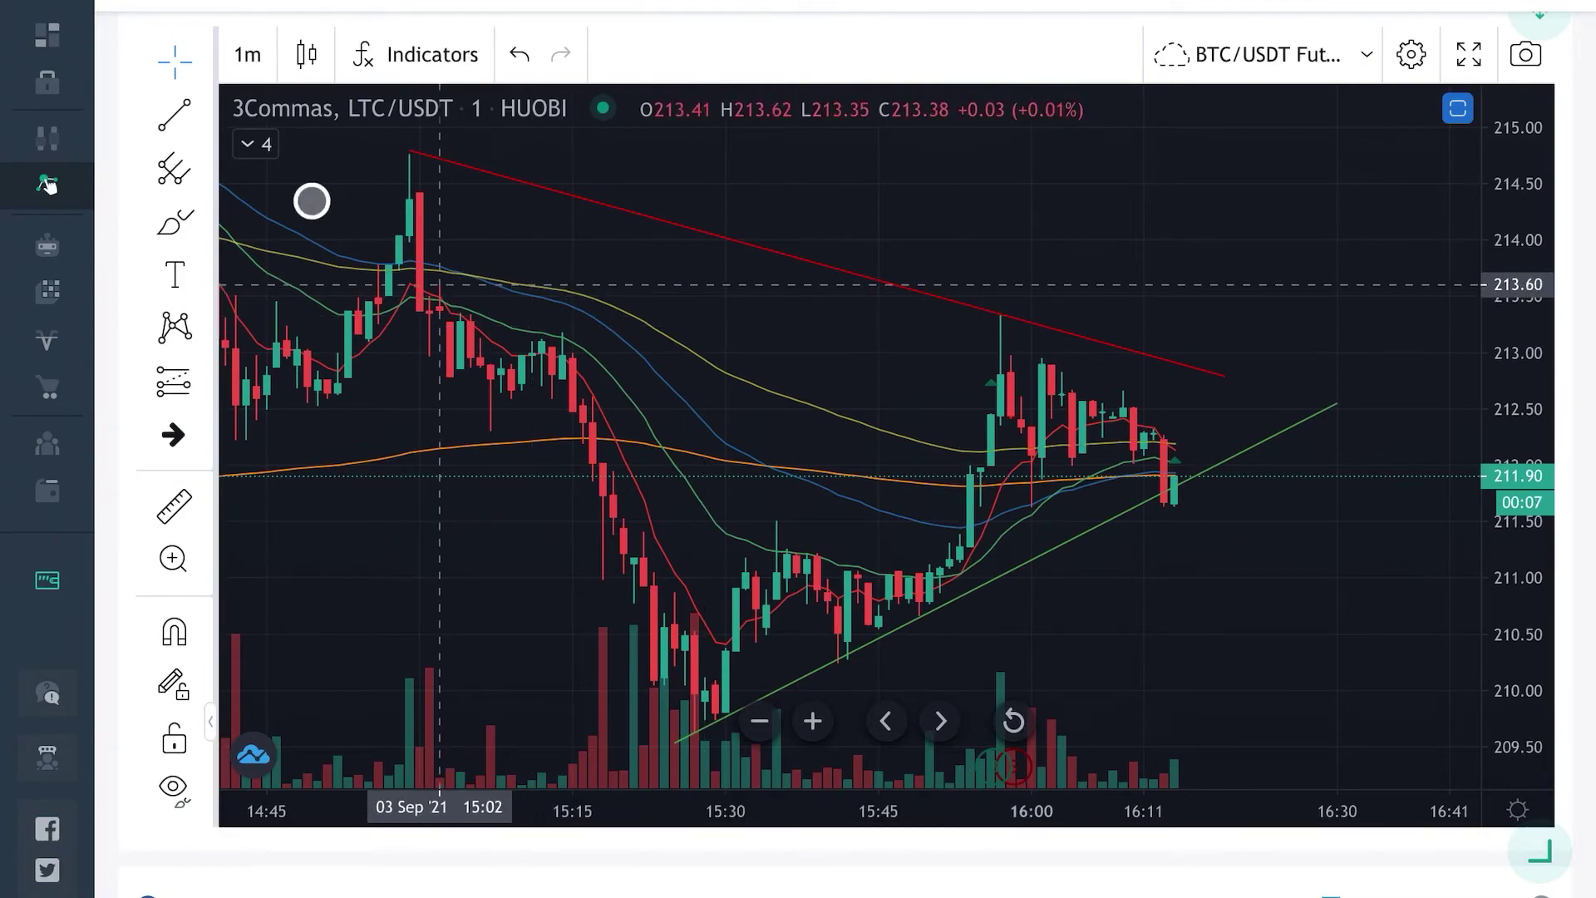
left_click(174, 114)
left_click(305, 95)
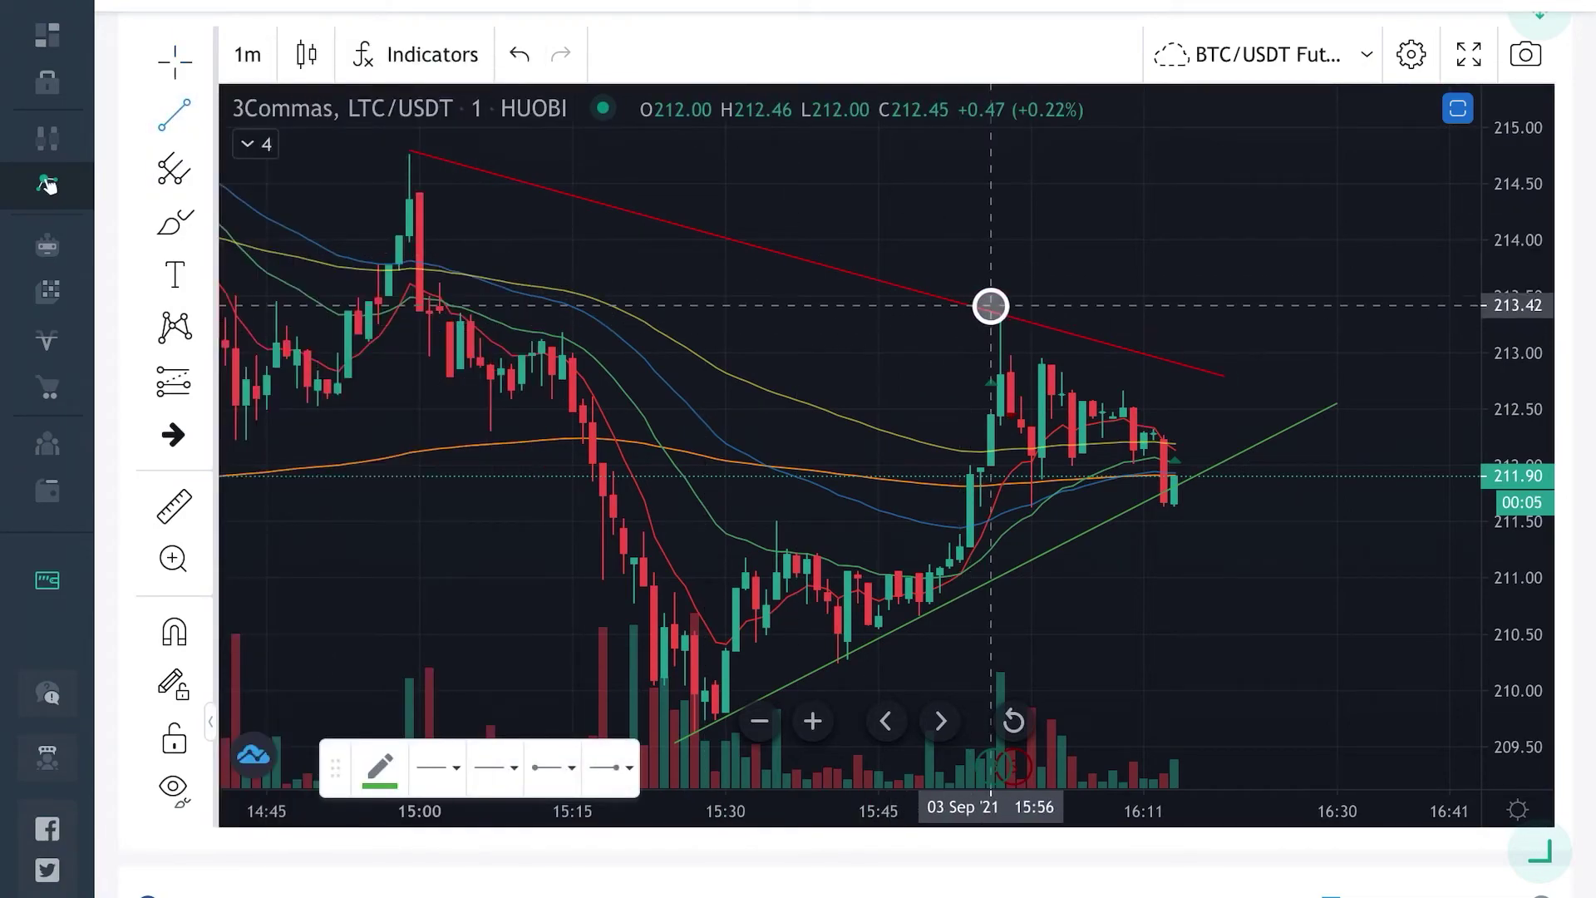
left_click(991, 303)
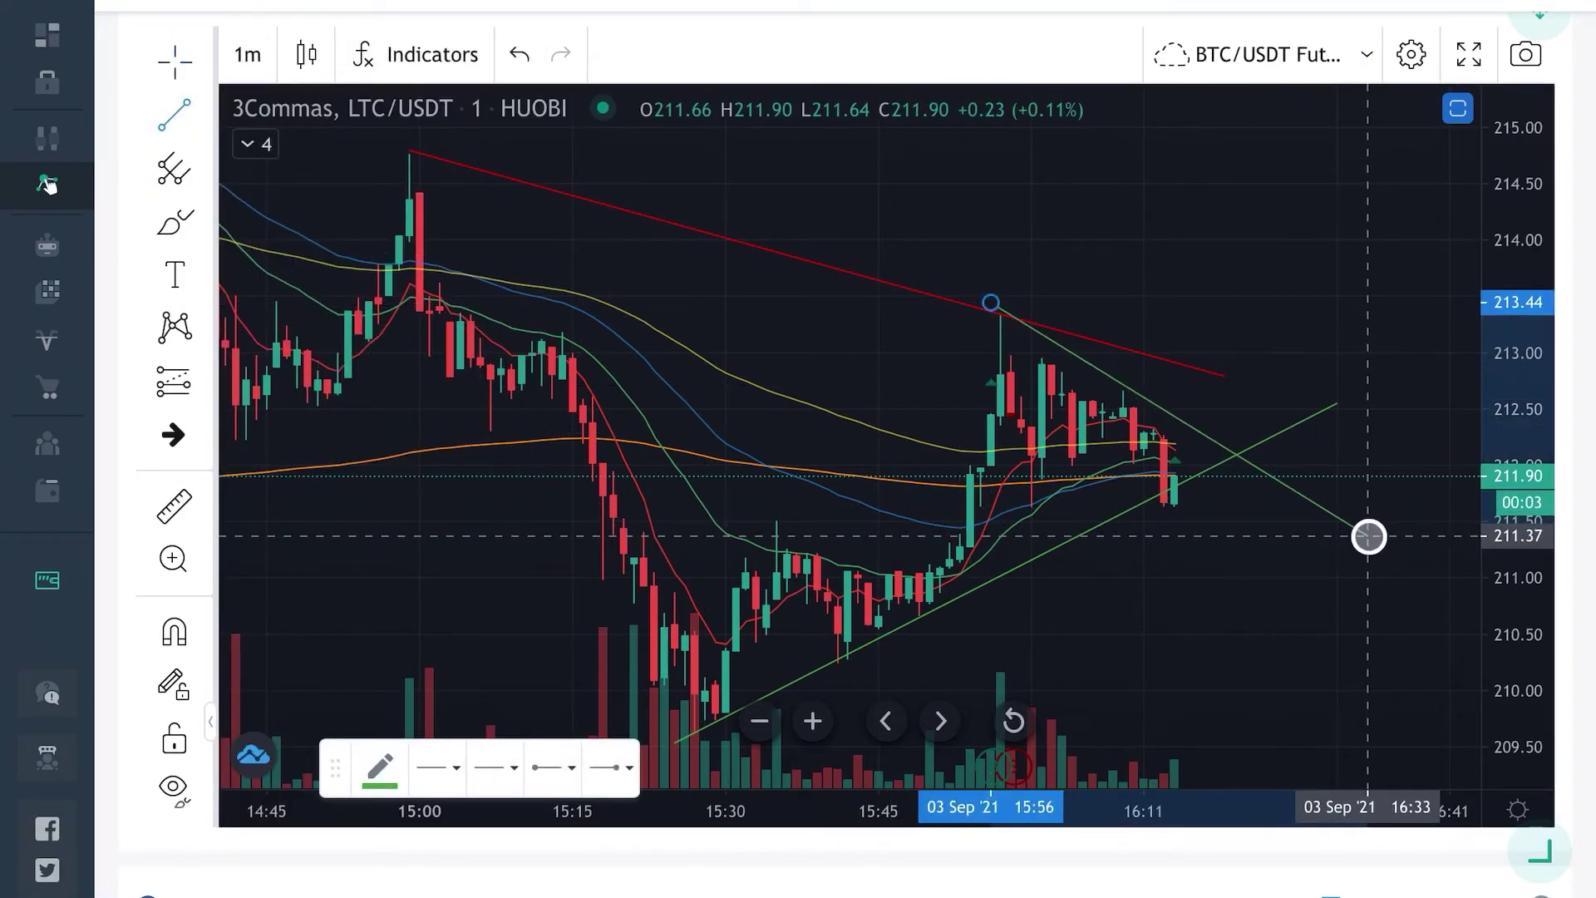
left_click(1368, 535)
left_click_drag(986, 295, 980, 310)
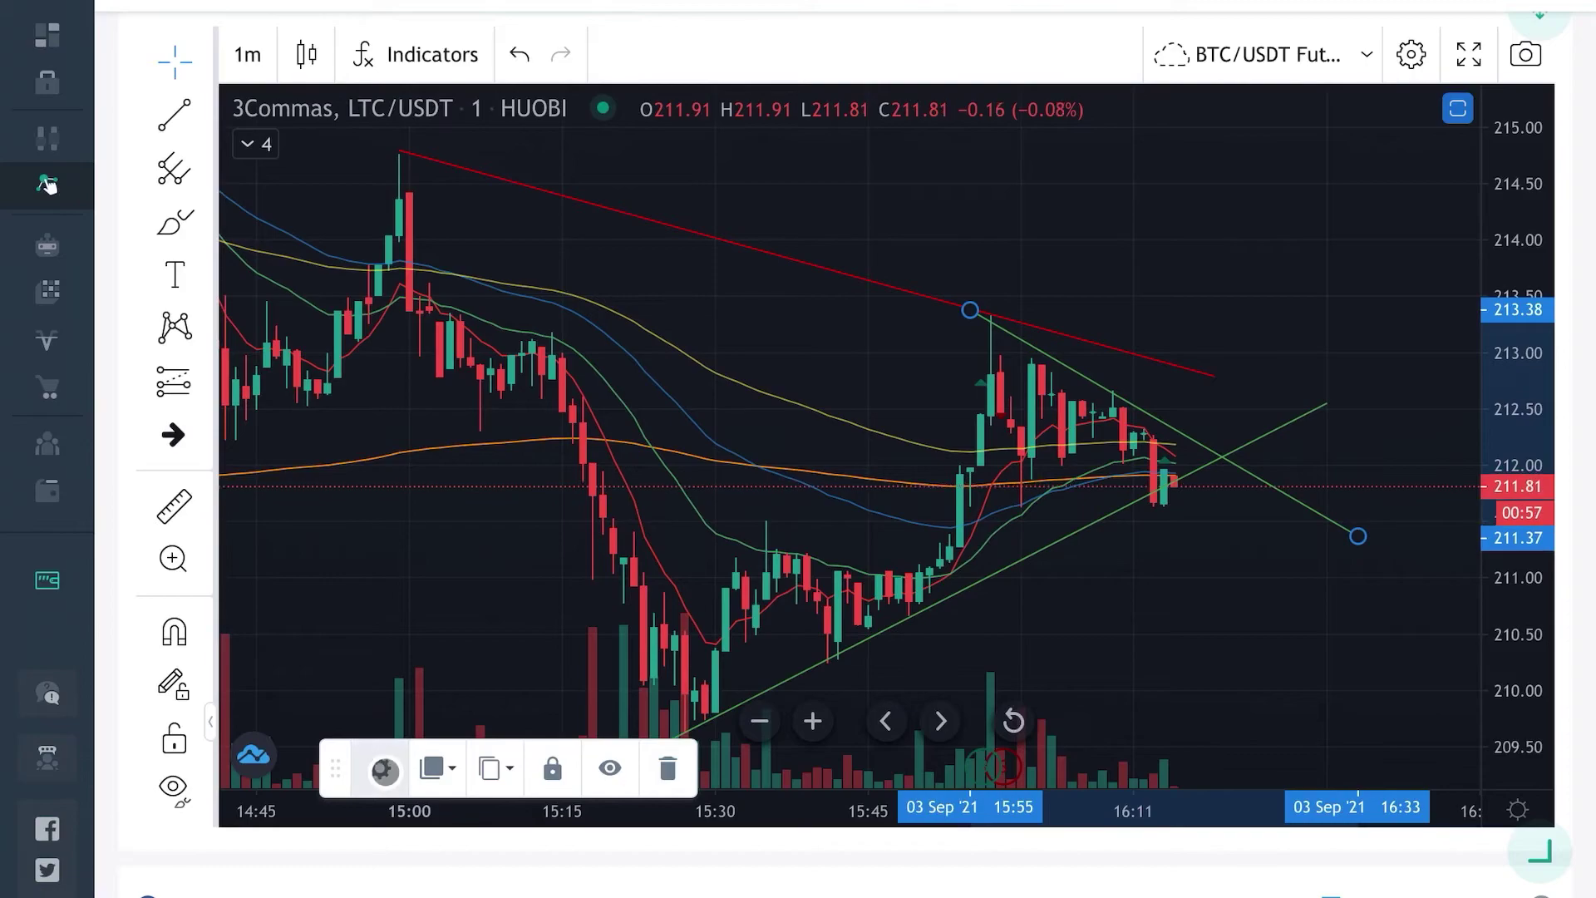
Step: Change the colour of the new descending trend line to red
left_click(384, 771)
left_click(773, 263)
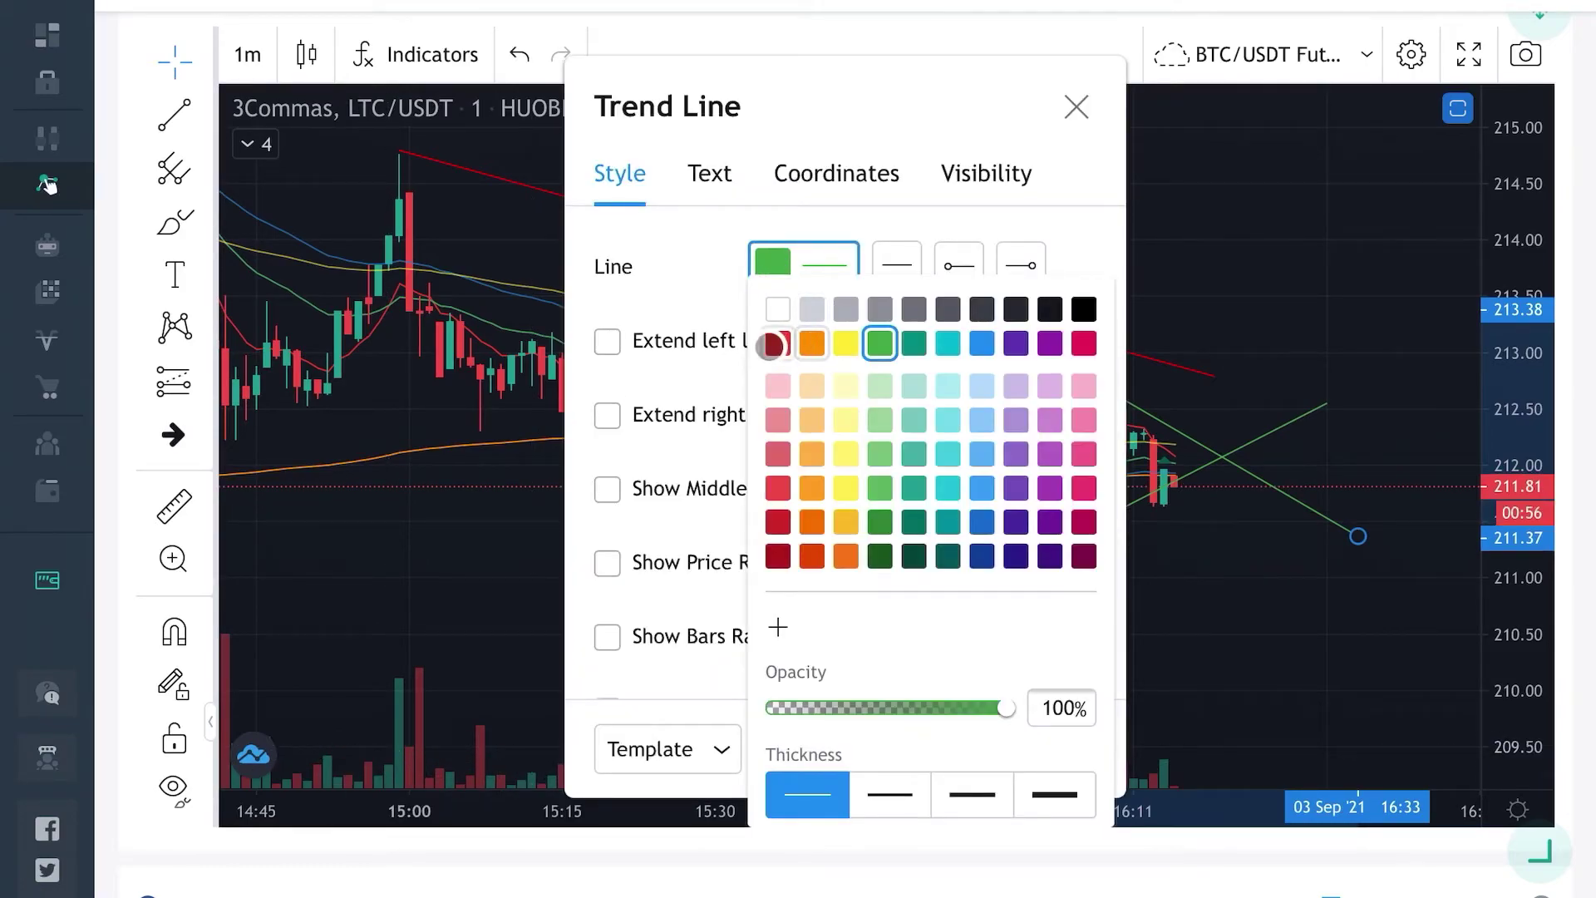
left_click(774, 344)
left_click(1075, 107)
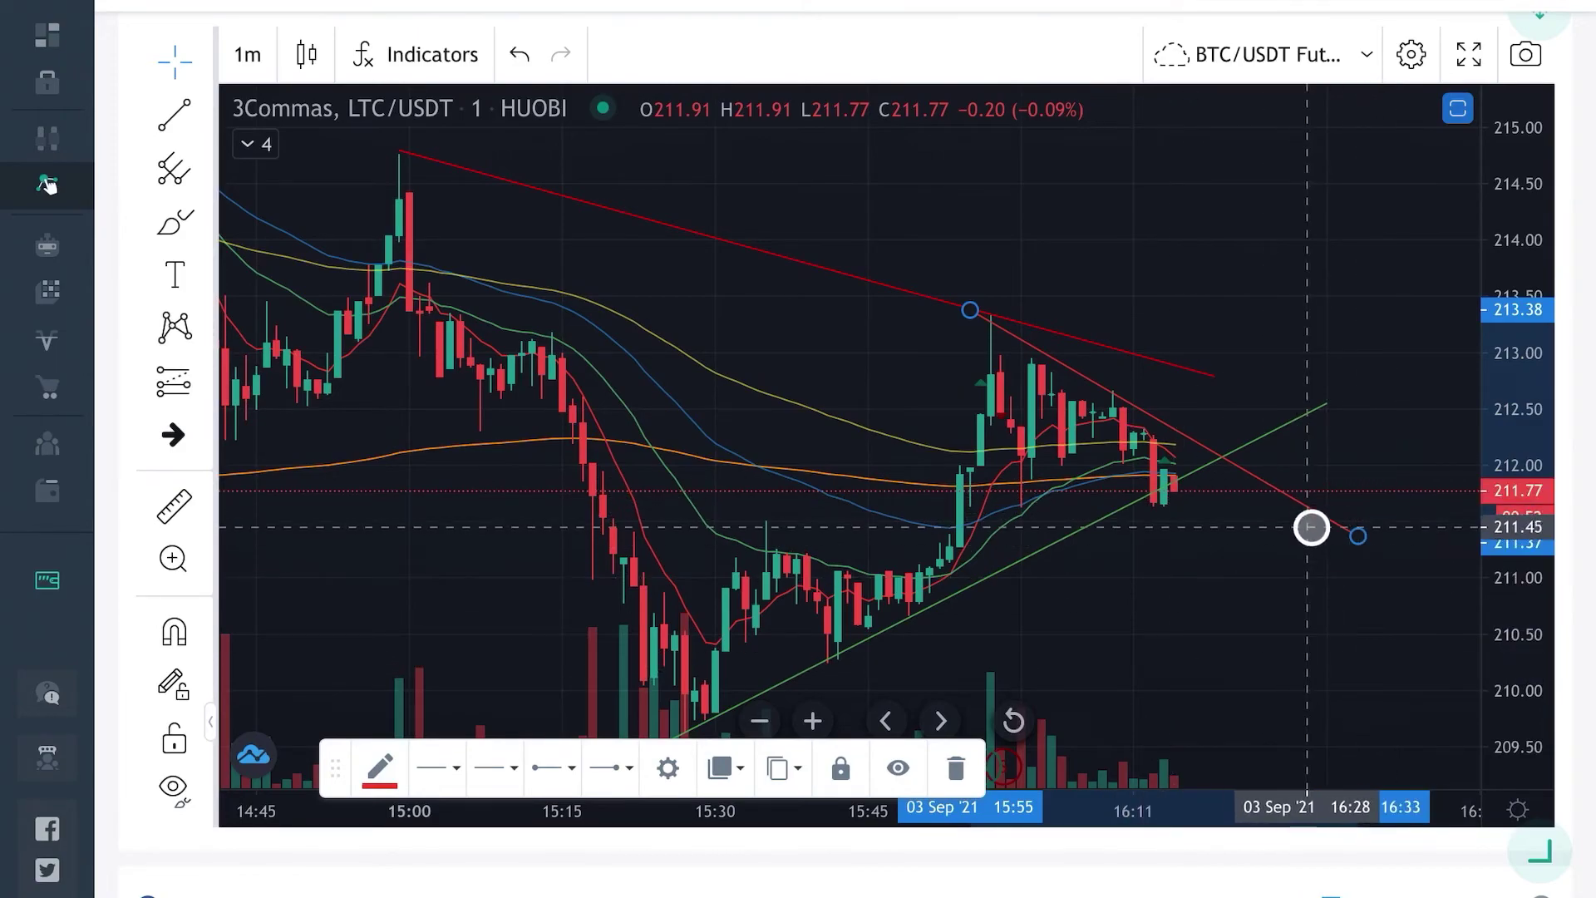
Step: Check the price against the trend lines, then sell 1 LTC at market and confirm the transaction
scroll(1172, 751, "down", 1)
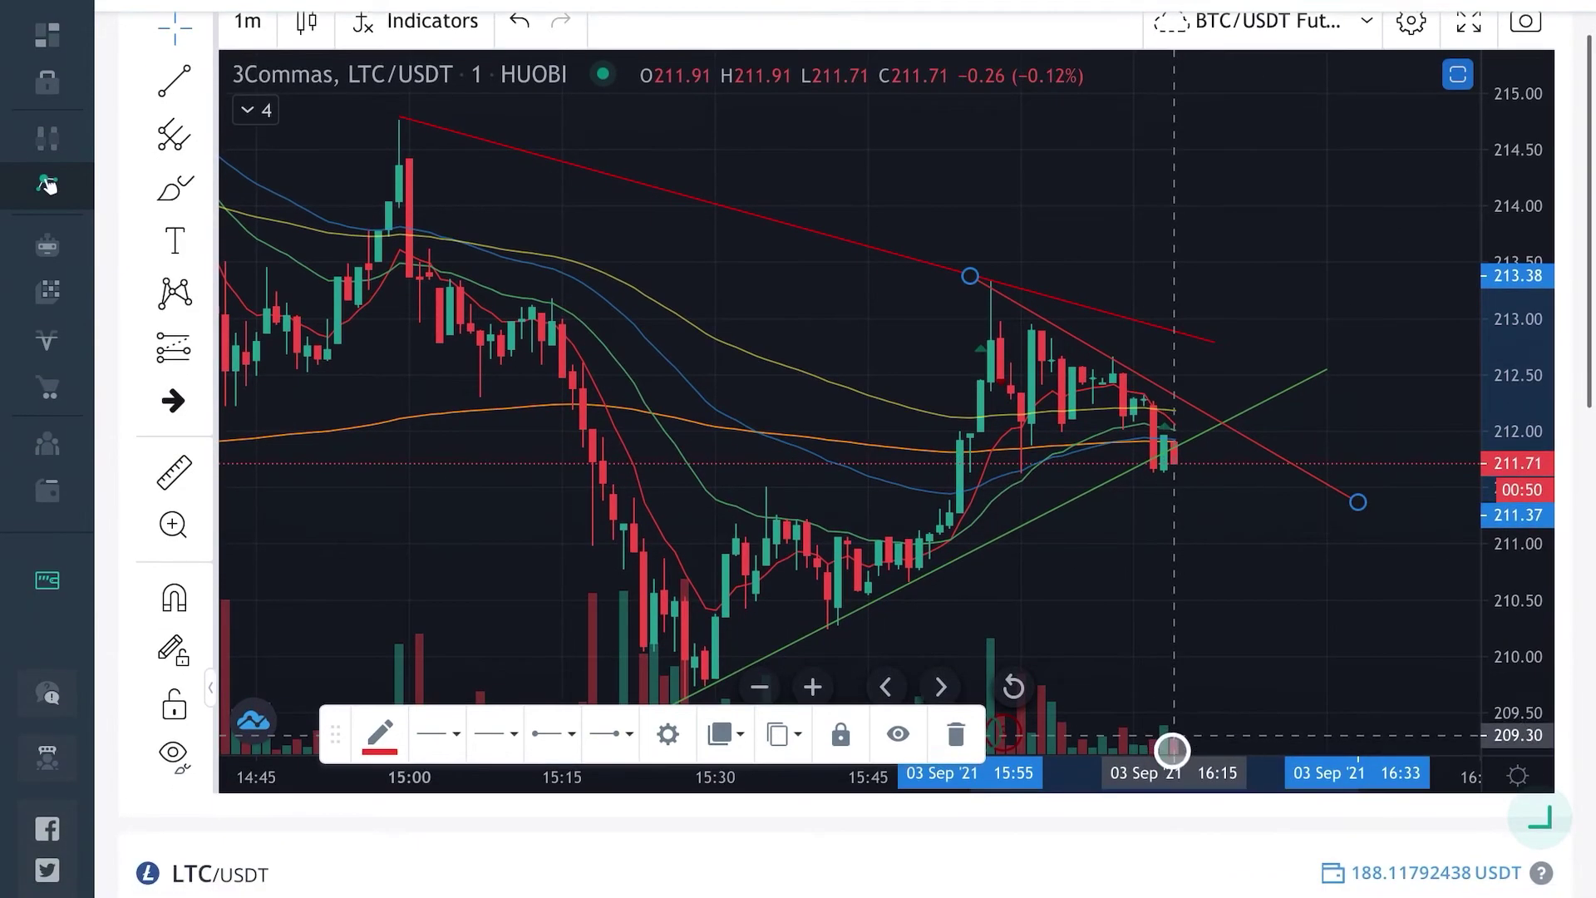
scroll(1172, 751, "down", 10)
scroll(930, 574, "up", 1)
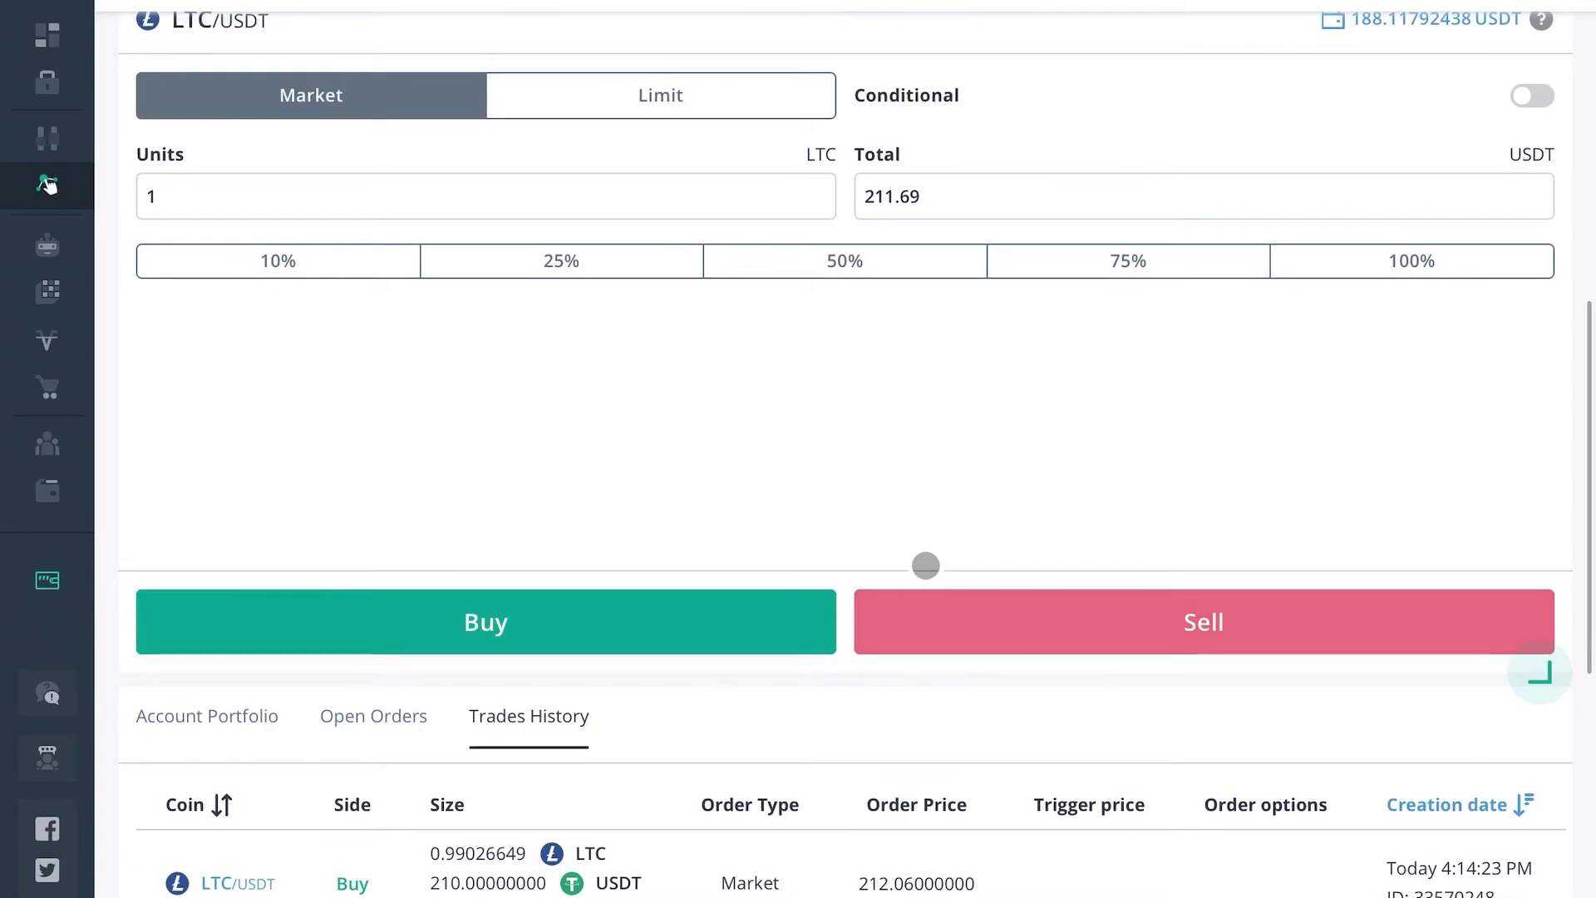
scroll(925, 566, "up", 10)
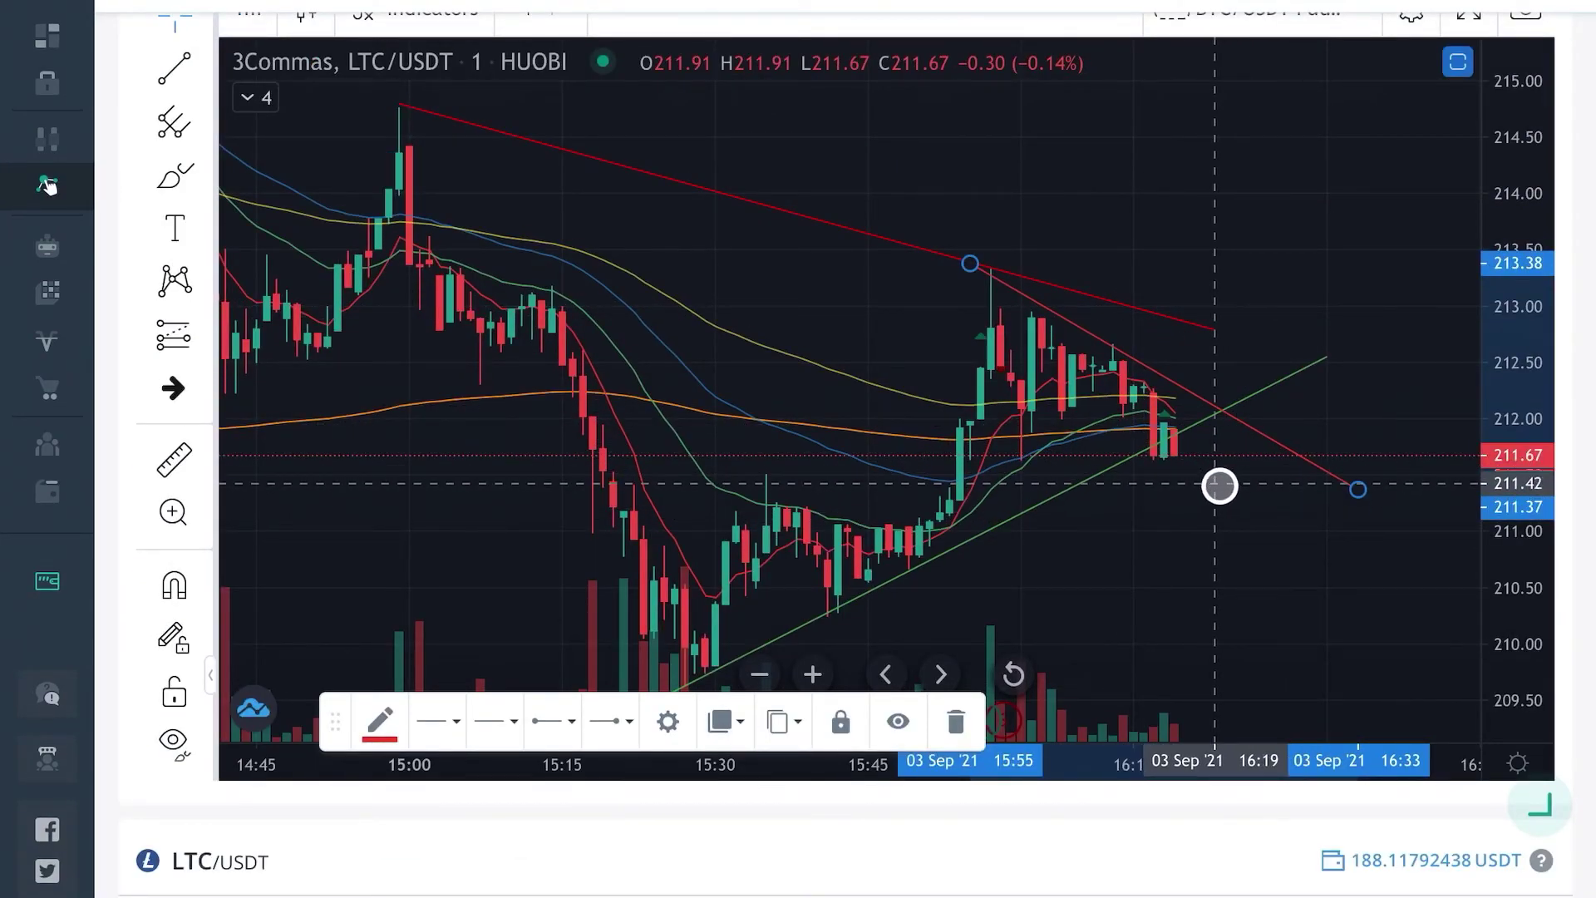
scroll(1054, 723, "down", 9)
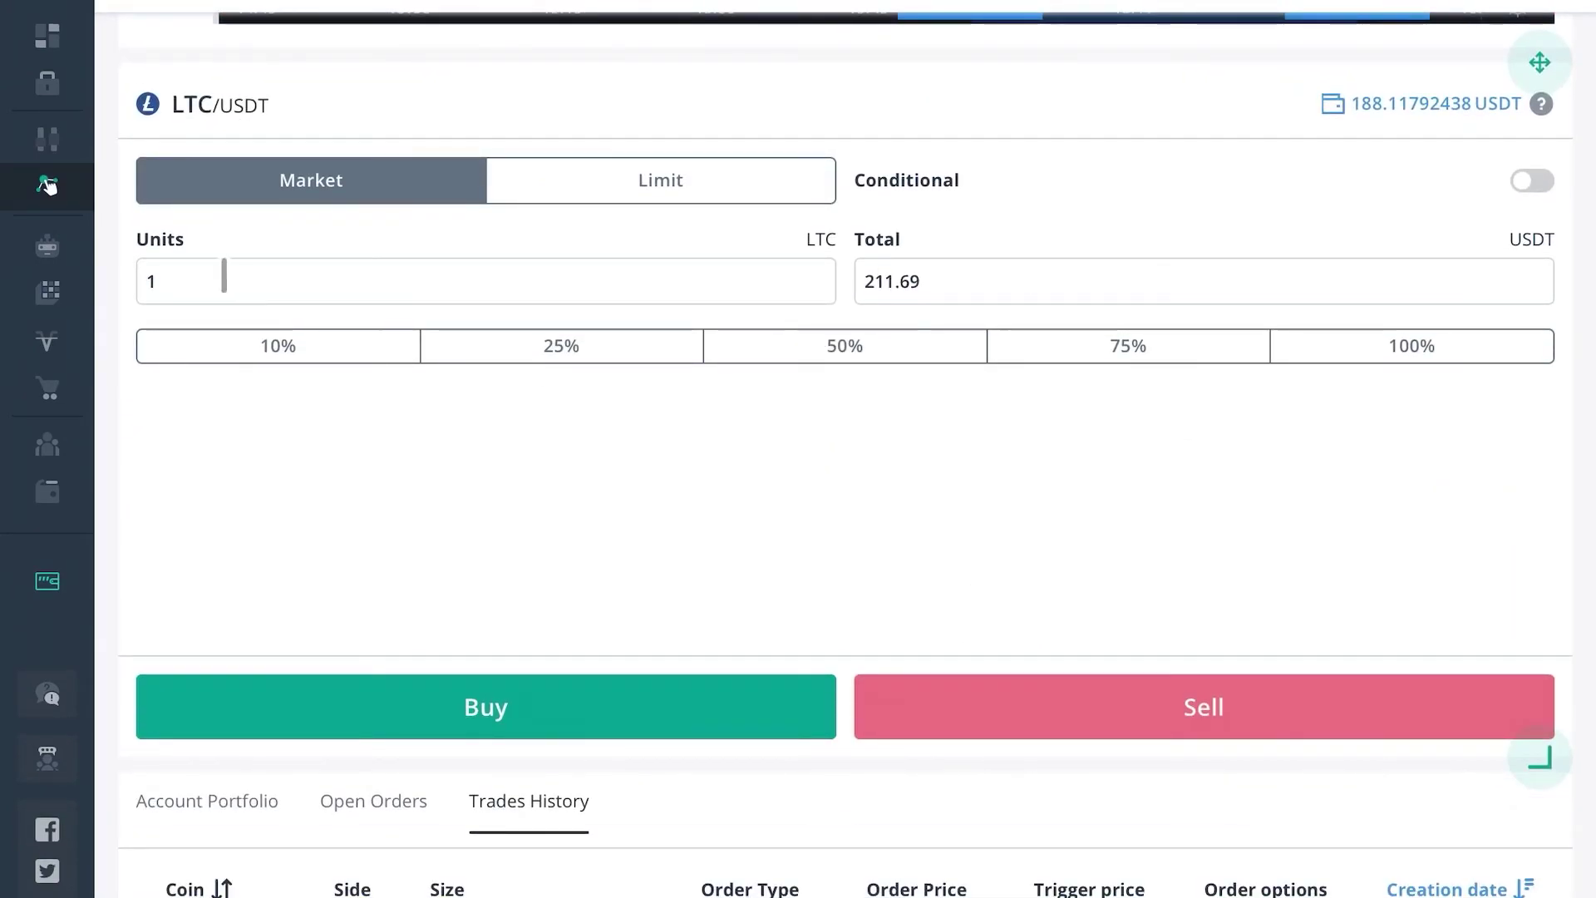
left_click(1063, 703)
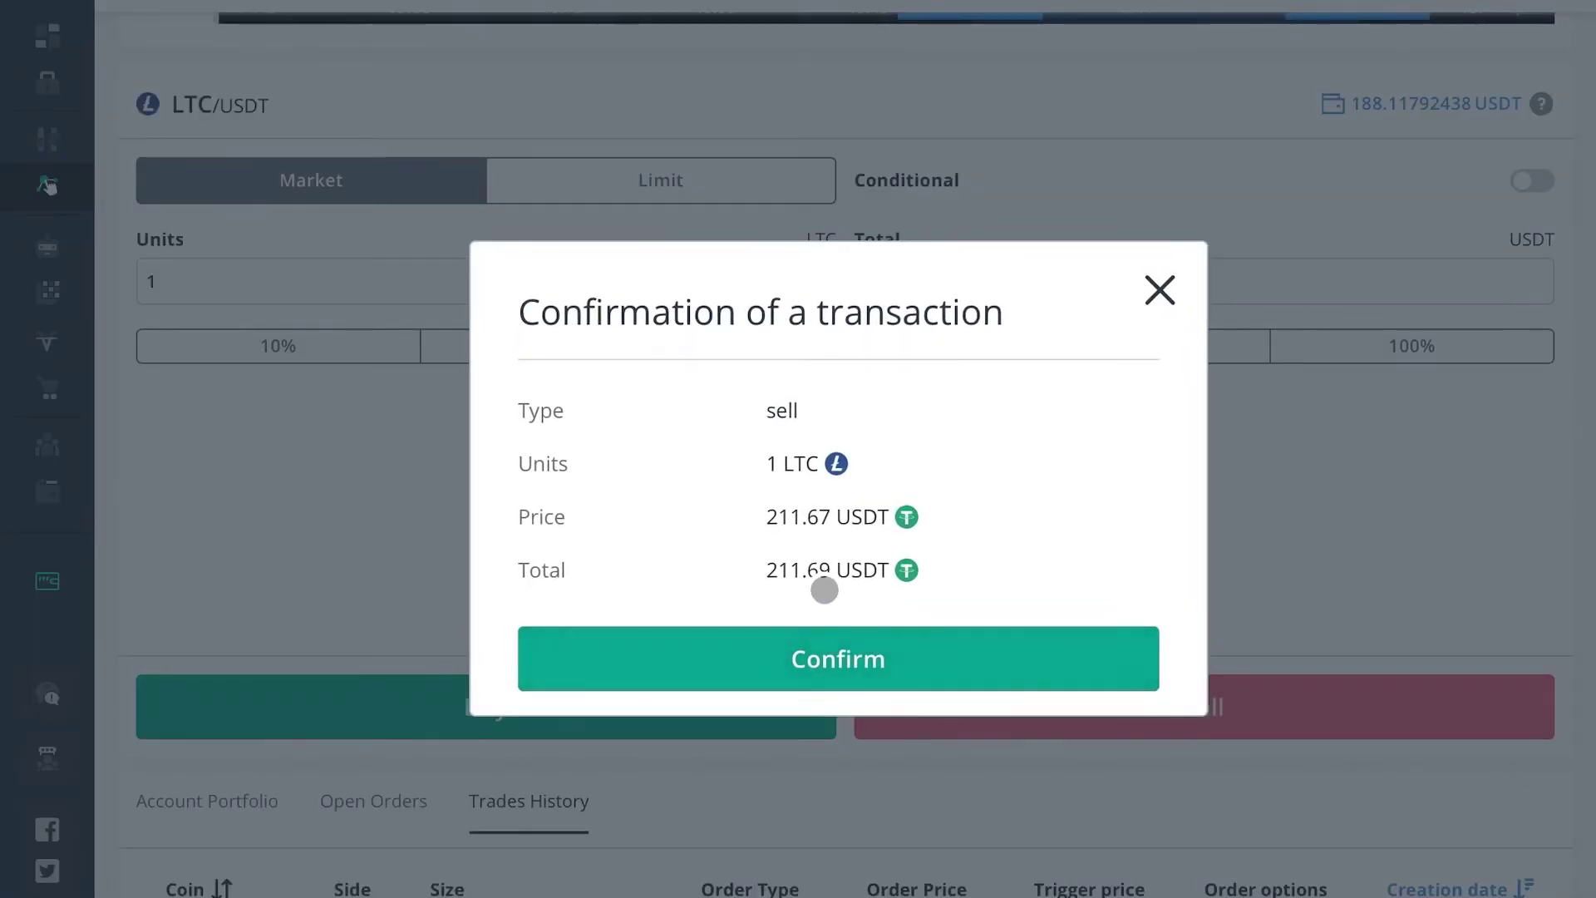
left_click(886, 680)
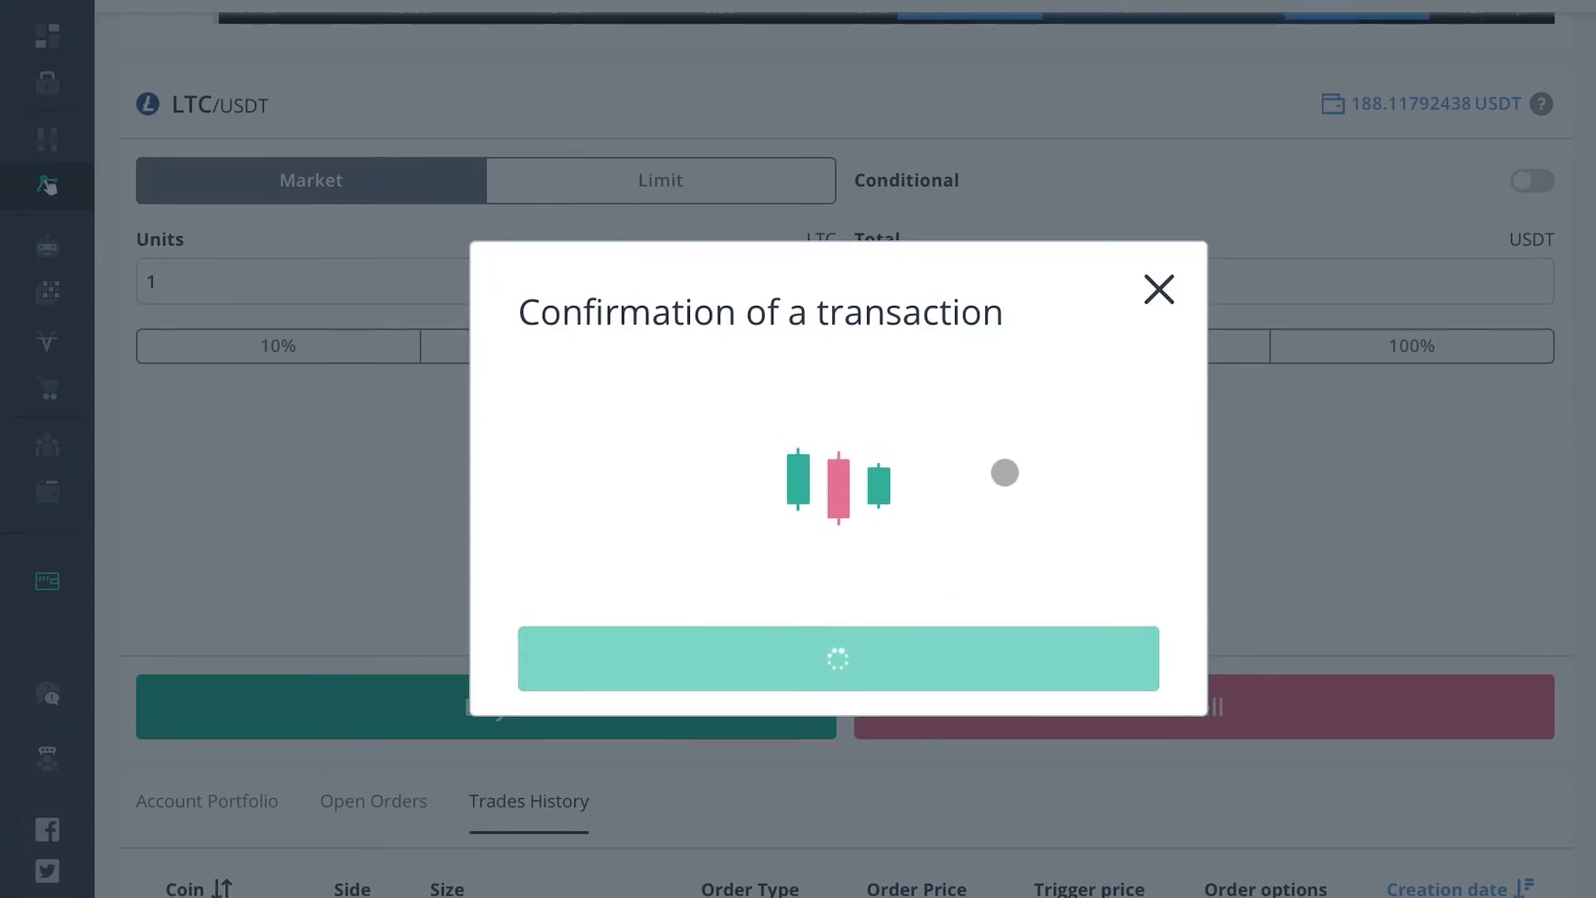
left_click(873, 613)
Step: Review the latest sell in the trades history and examine the recent candles around the trend lines and the order form
scroll(873, 599, "down", 5)
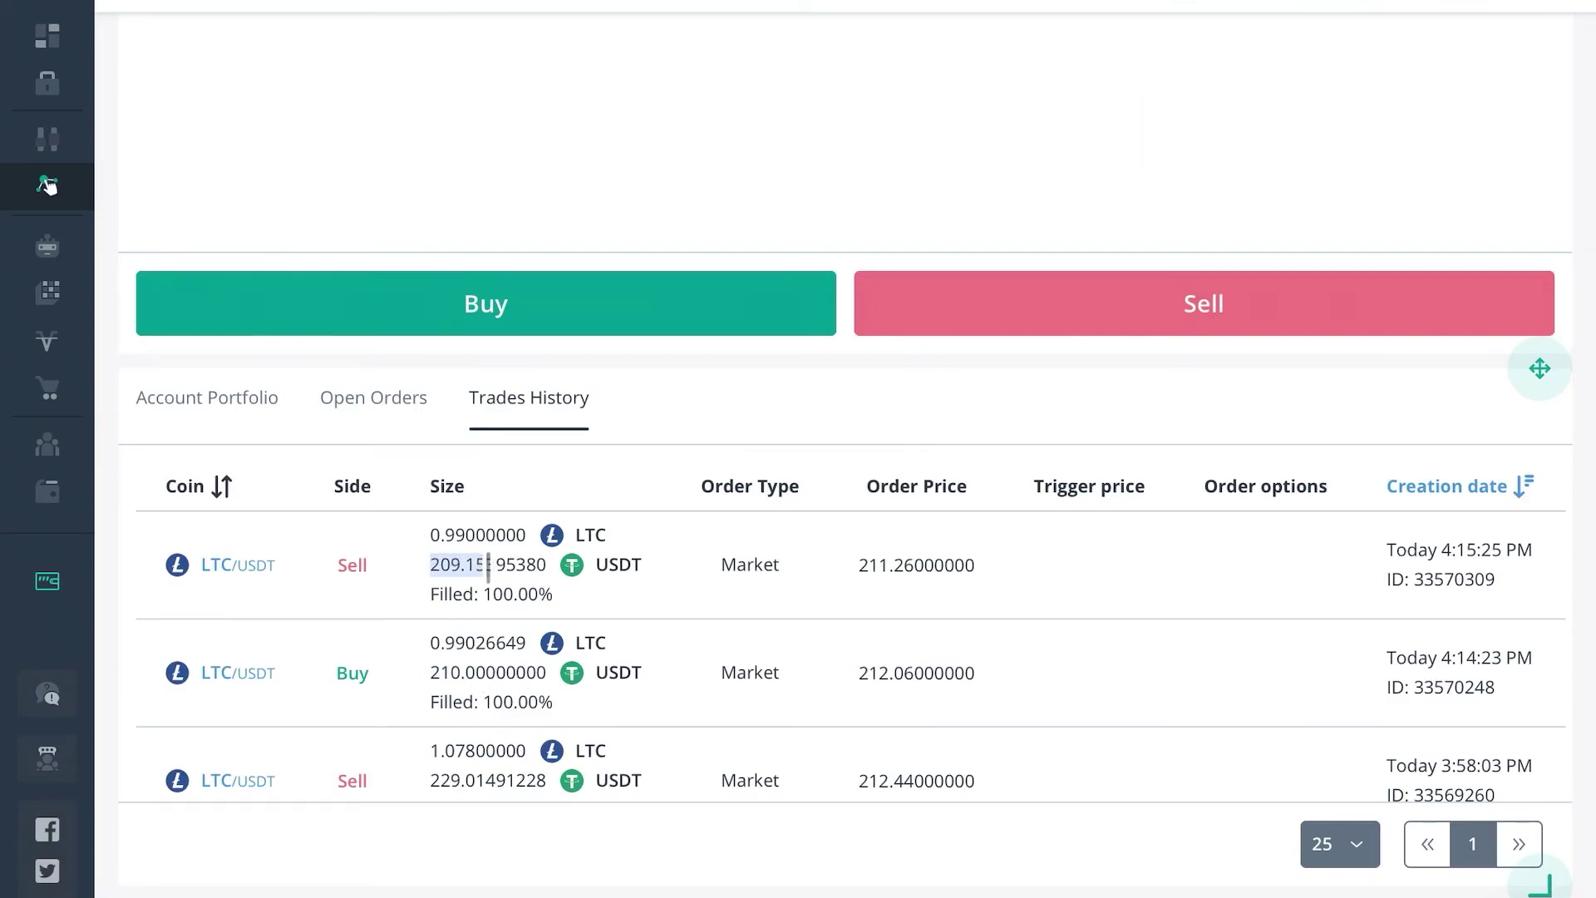
scroll(856, 518, "up", 6)
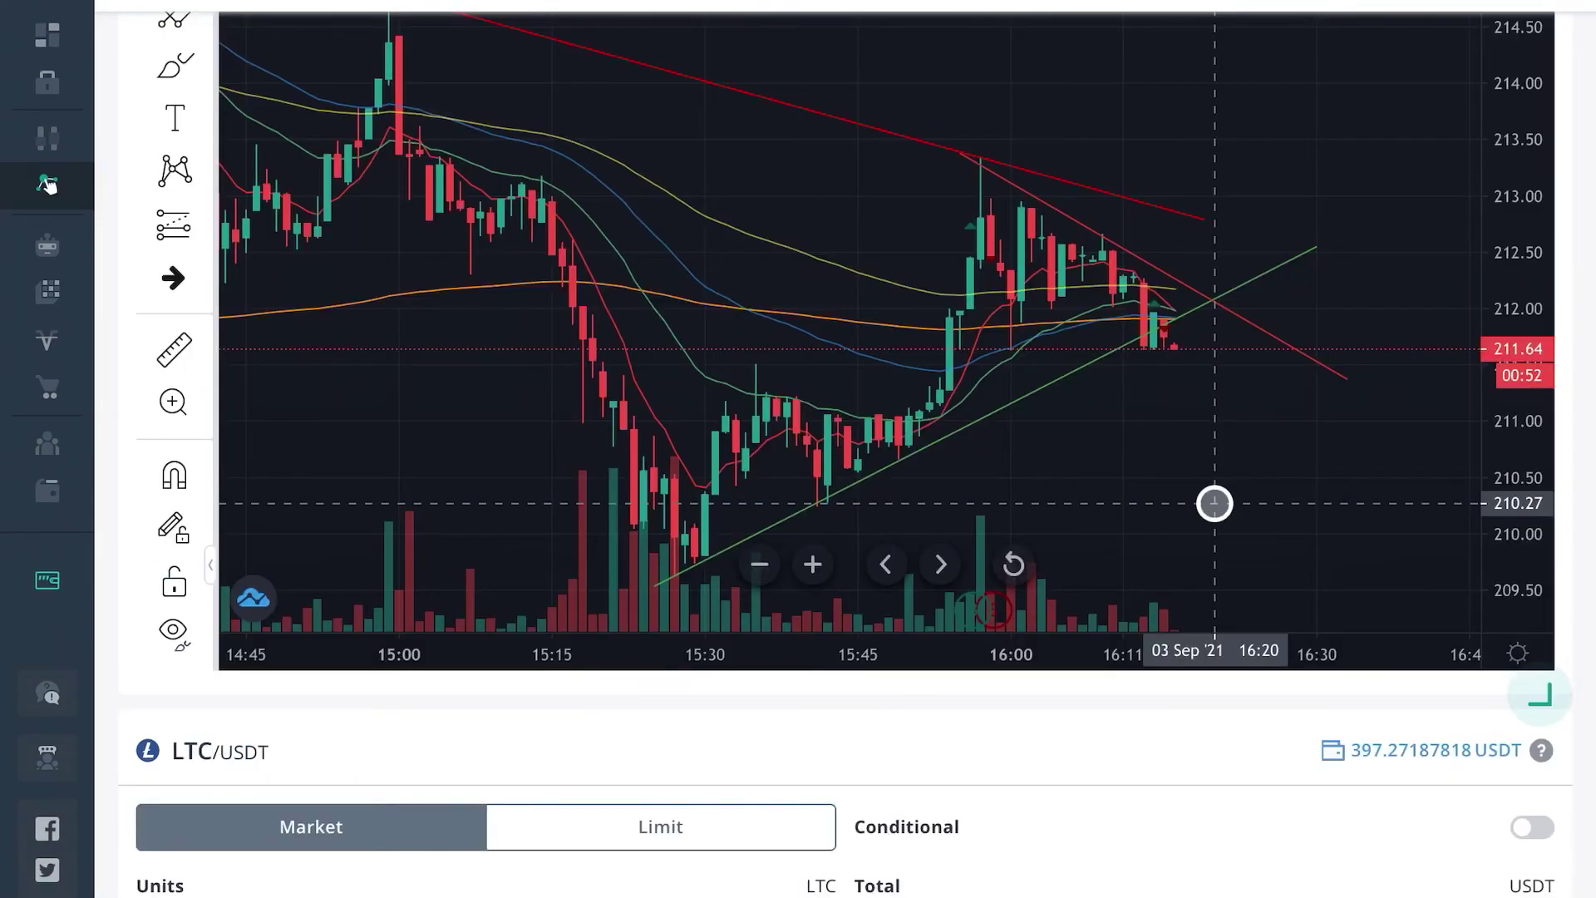
scroll(1211, 502, "up", 3)
left_click_drag(1291, 330, 972, 278)
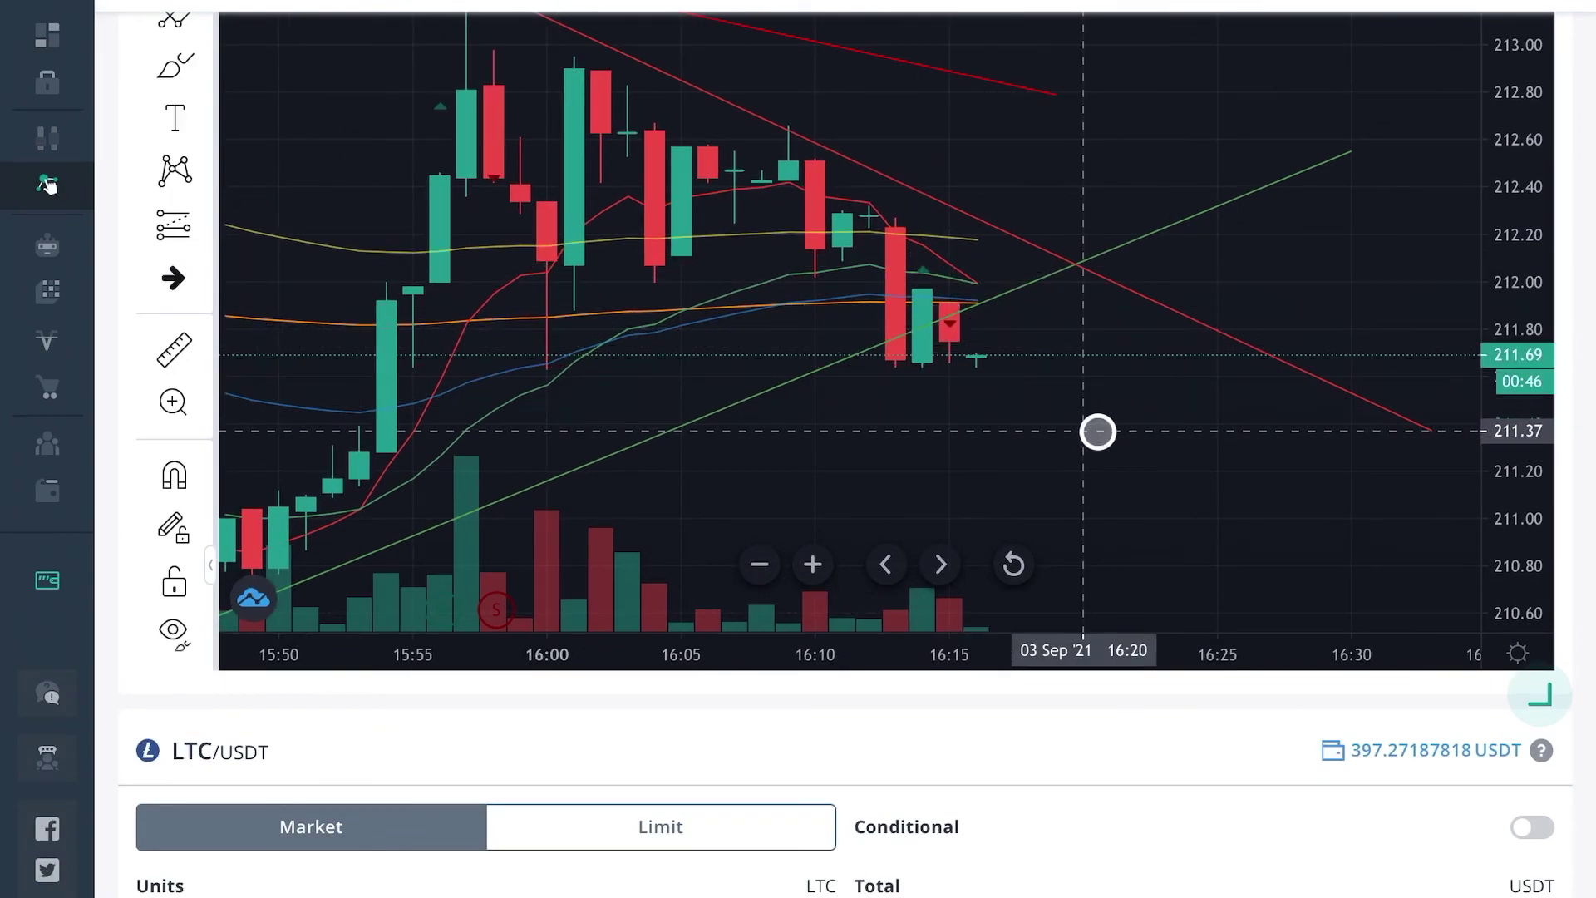
scroll(1097, 431, "down", 5)
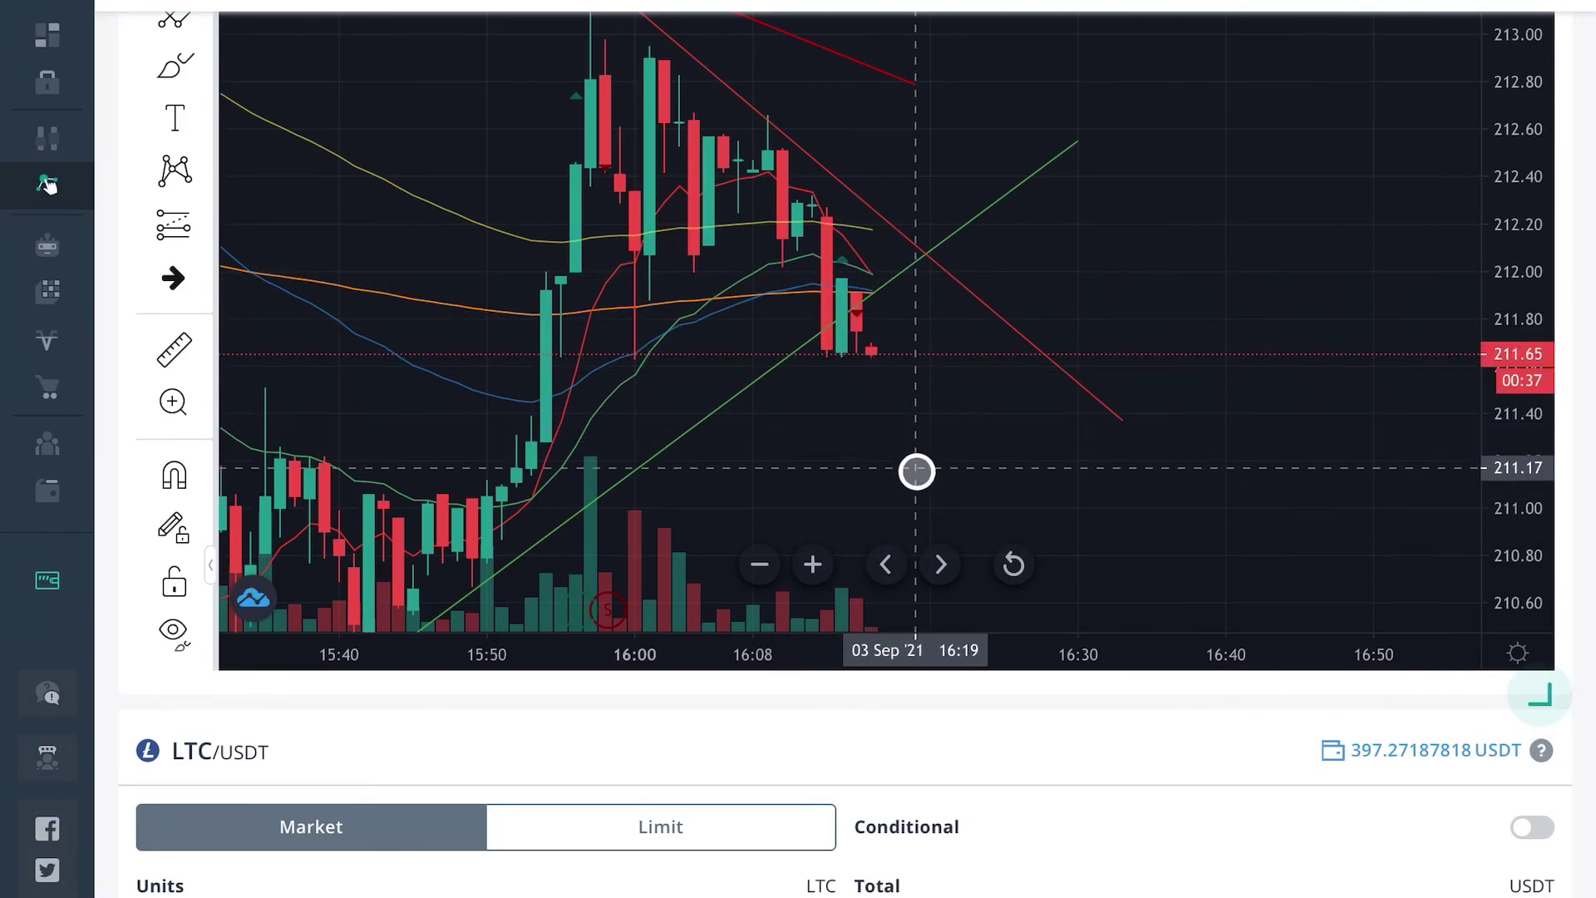
scroll(47, 185, "down", 6)
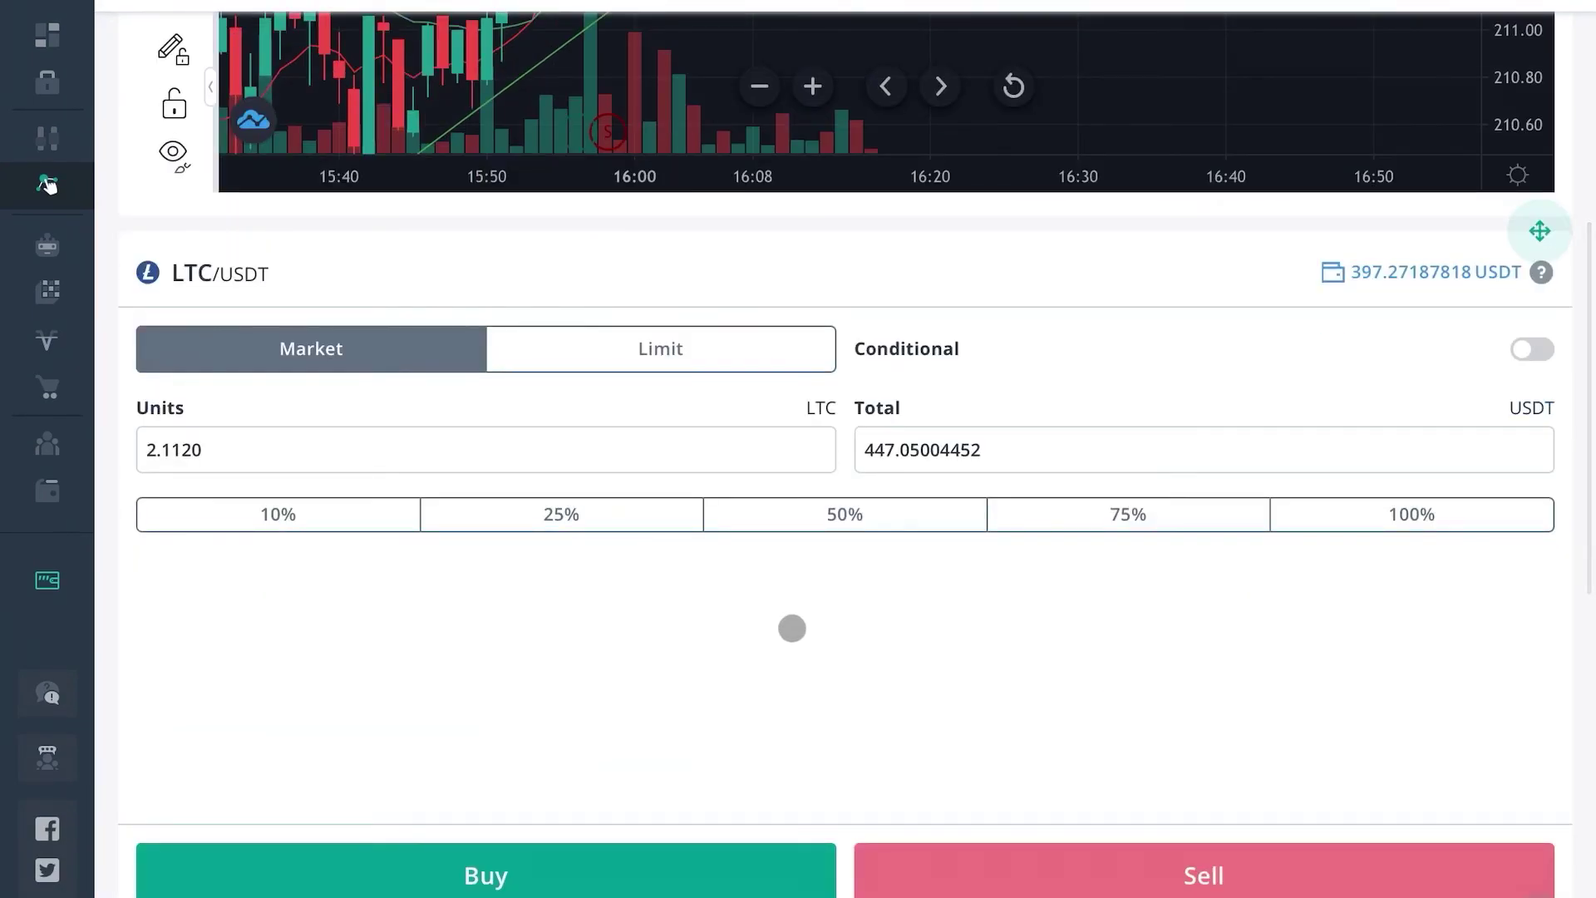
scroll(792, 598, "down", 1)
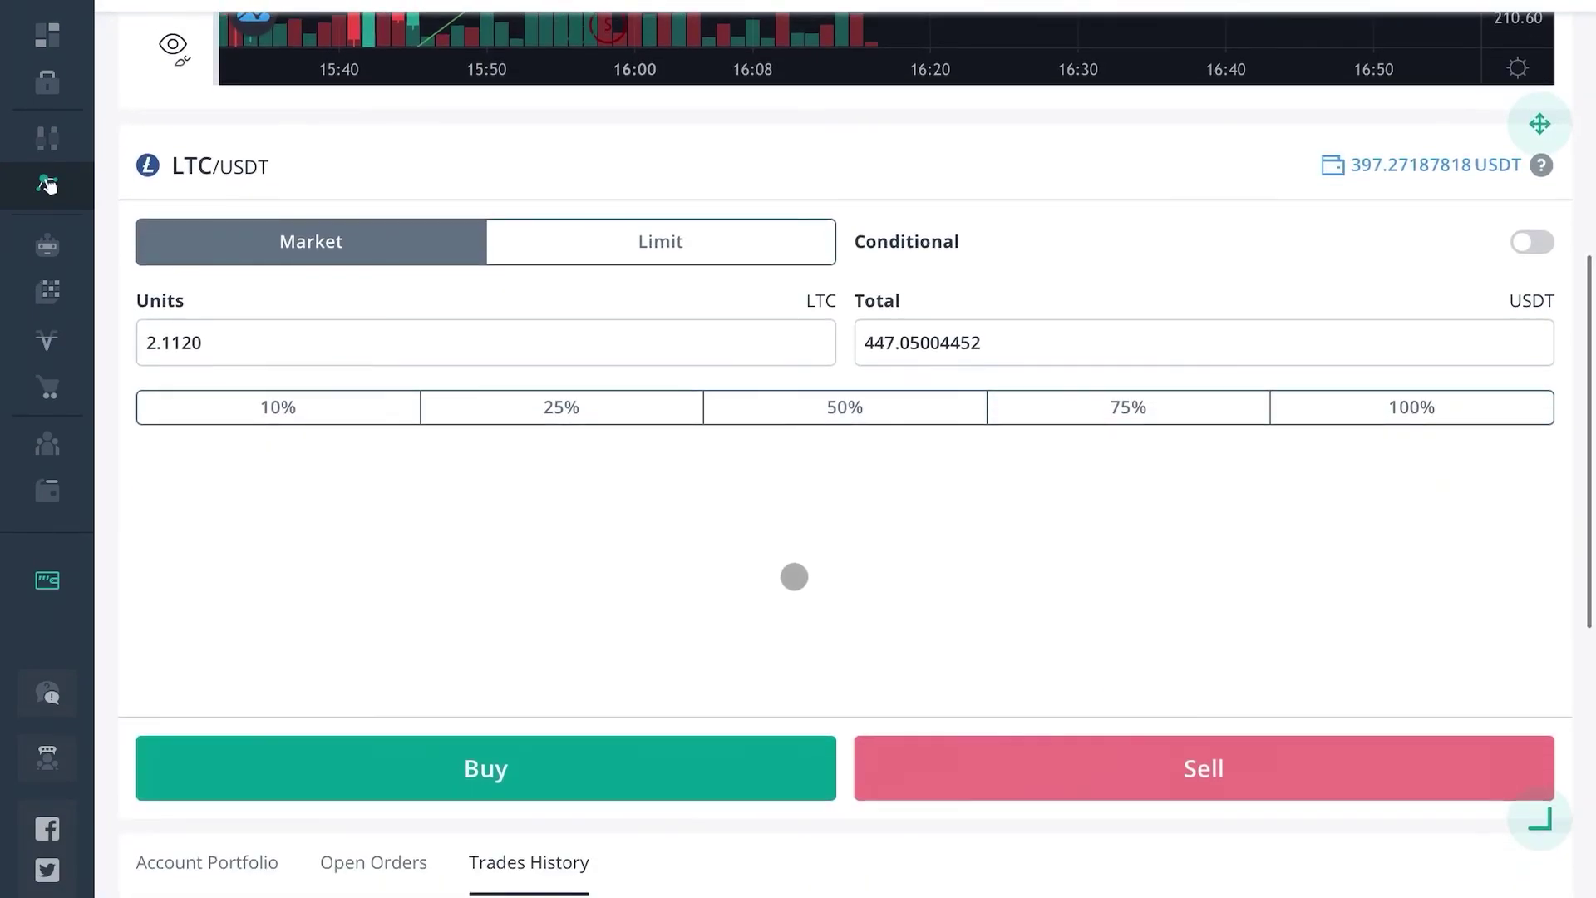
scroll(1081, 399, "down", 1)
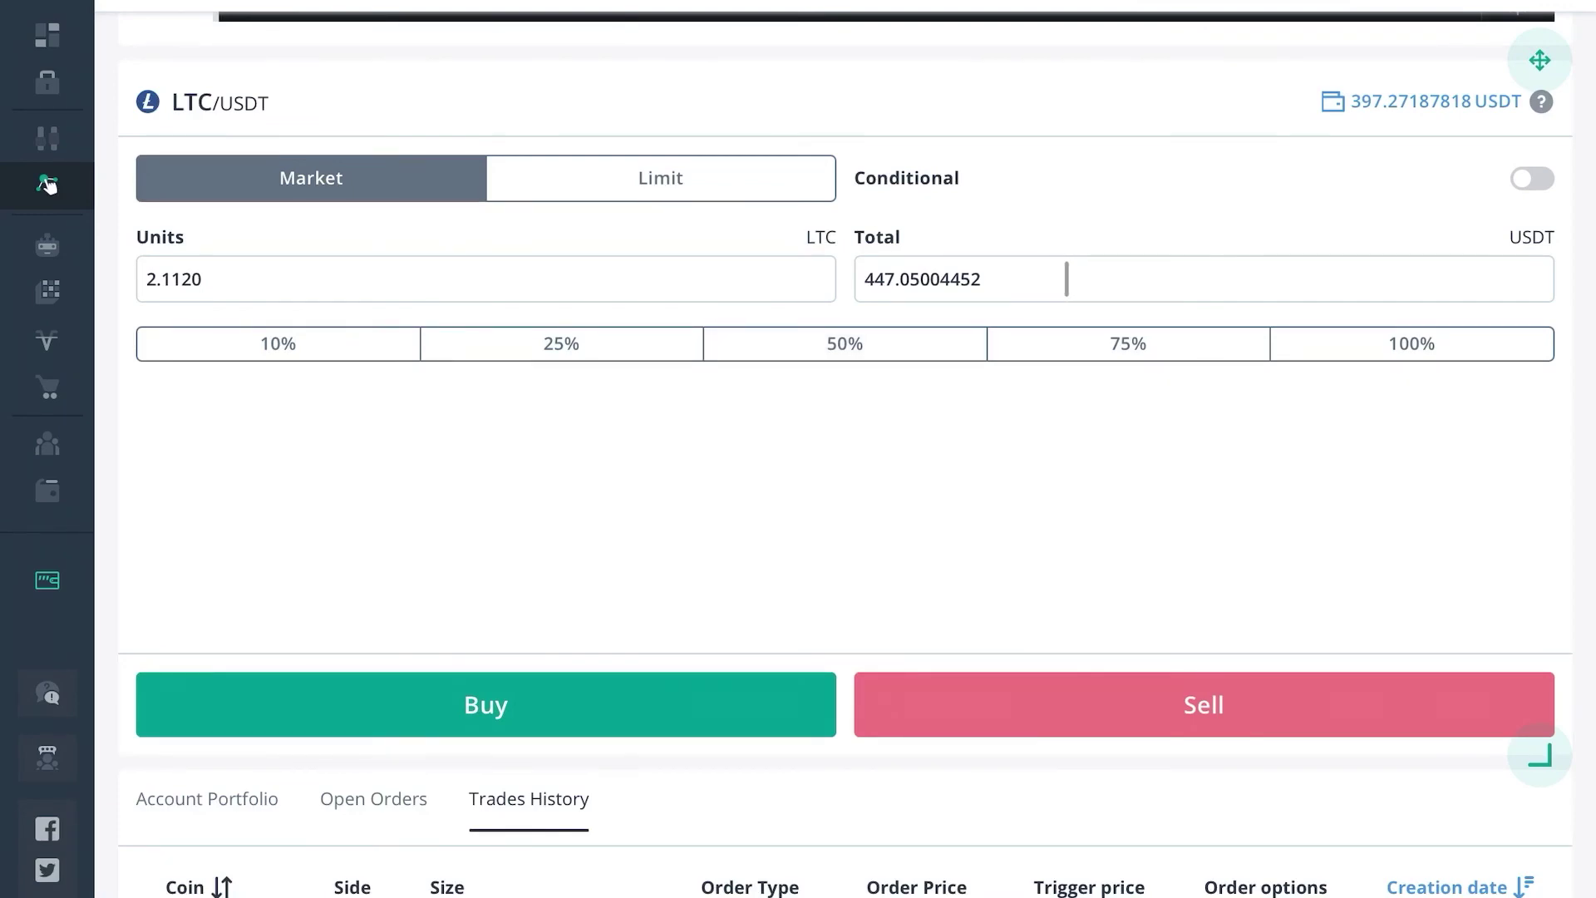
scroll(696, 284, "up", 1)
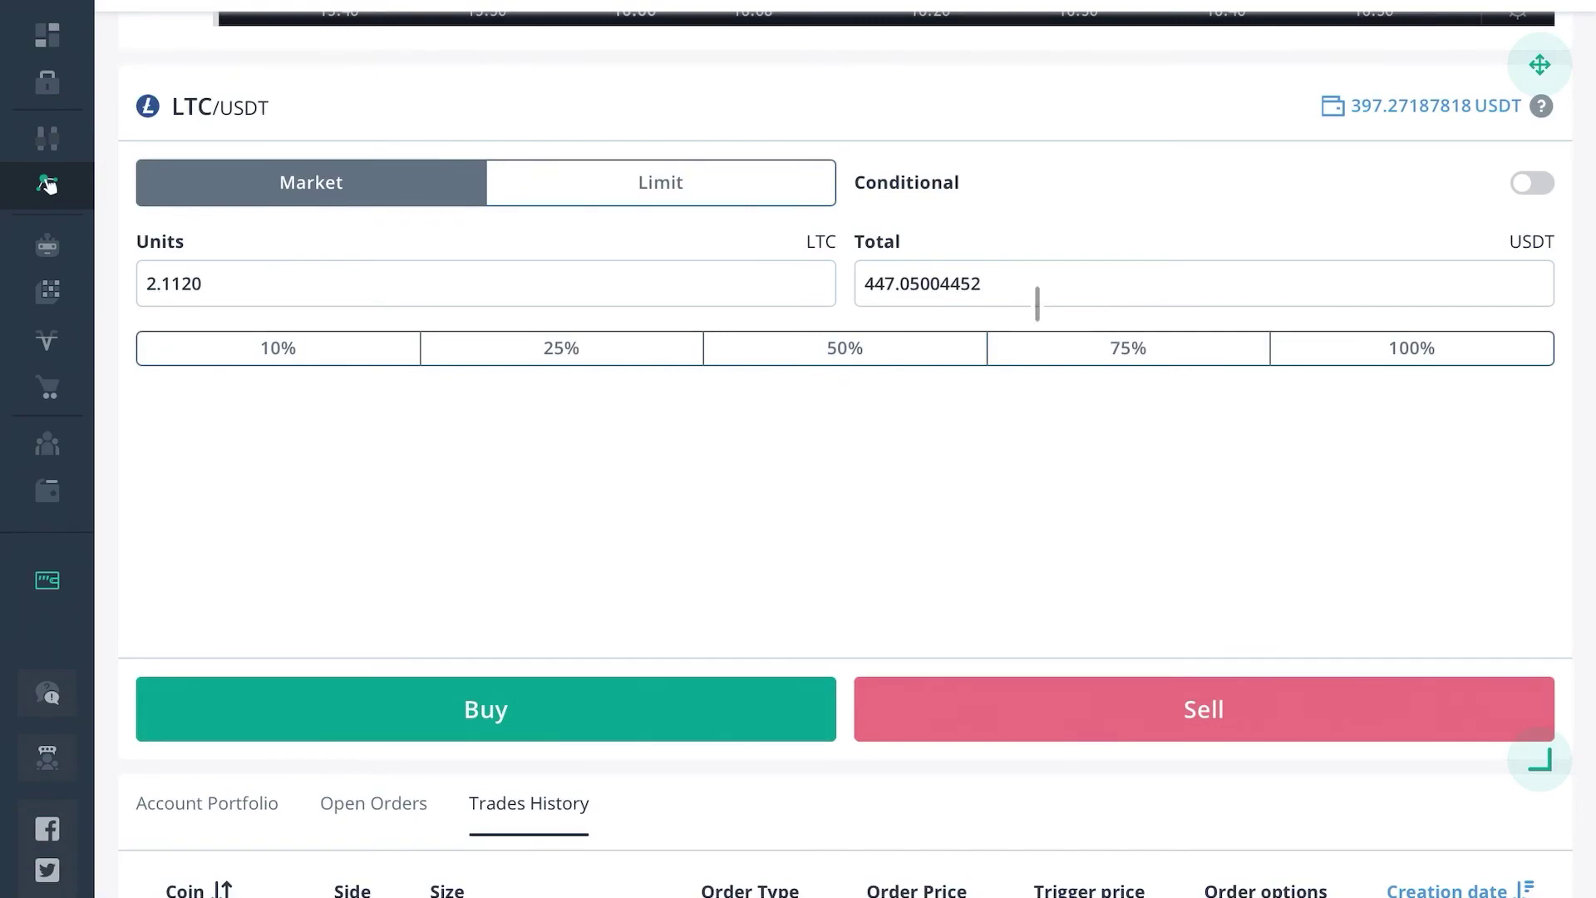
scroll(1037, 304, "up", 2)
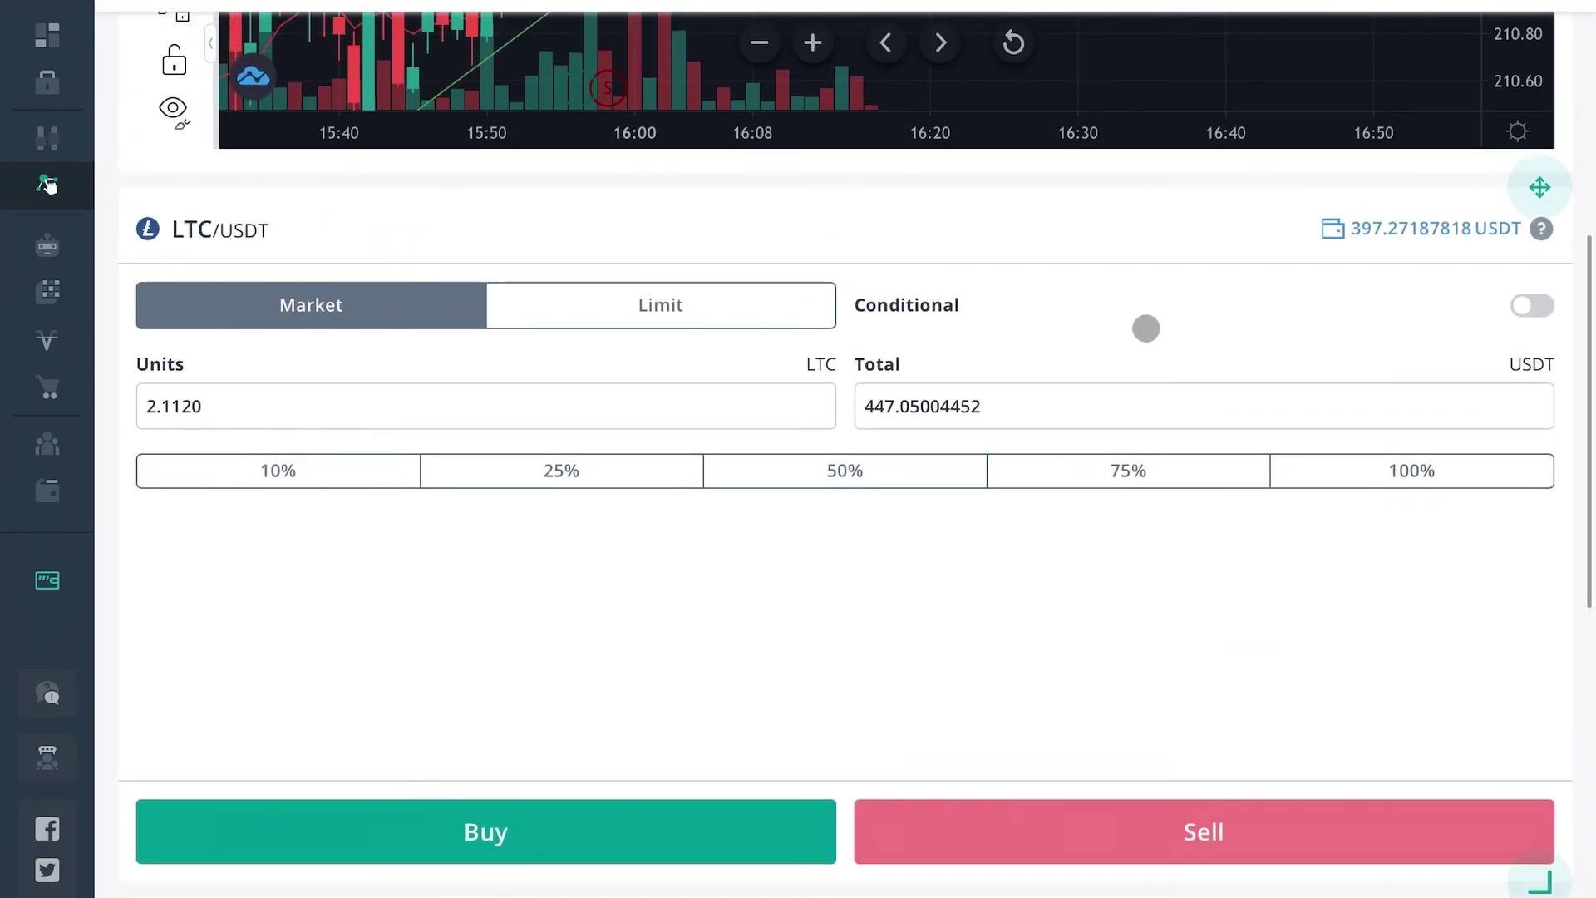
Step: Switch the chart to the 1-hour interval and rescale it to show the pending buy order line at 207.25
scroll(1146, 329, "up", 10)
left_click(250, 215)
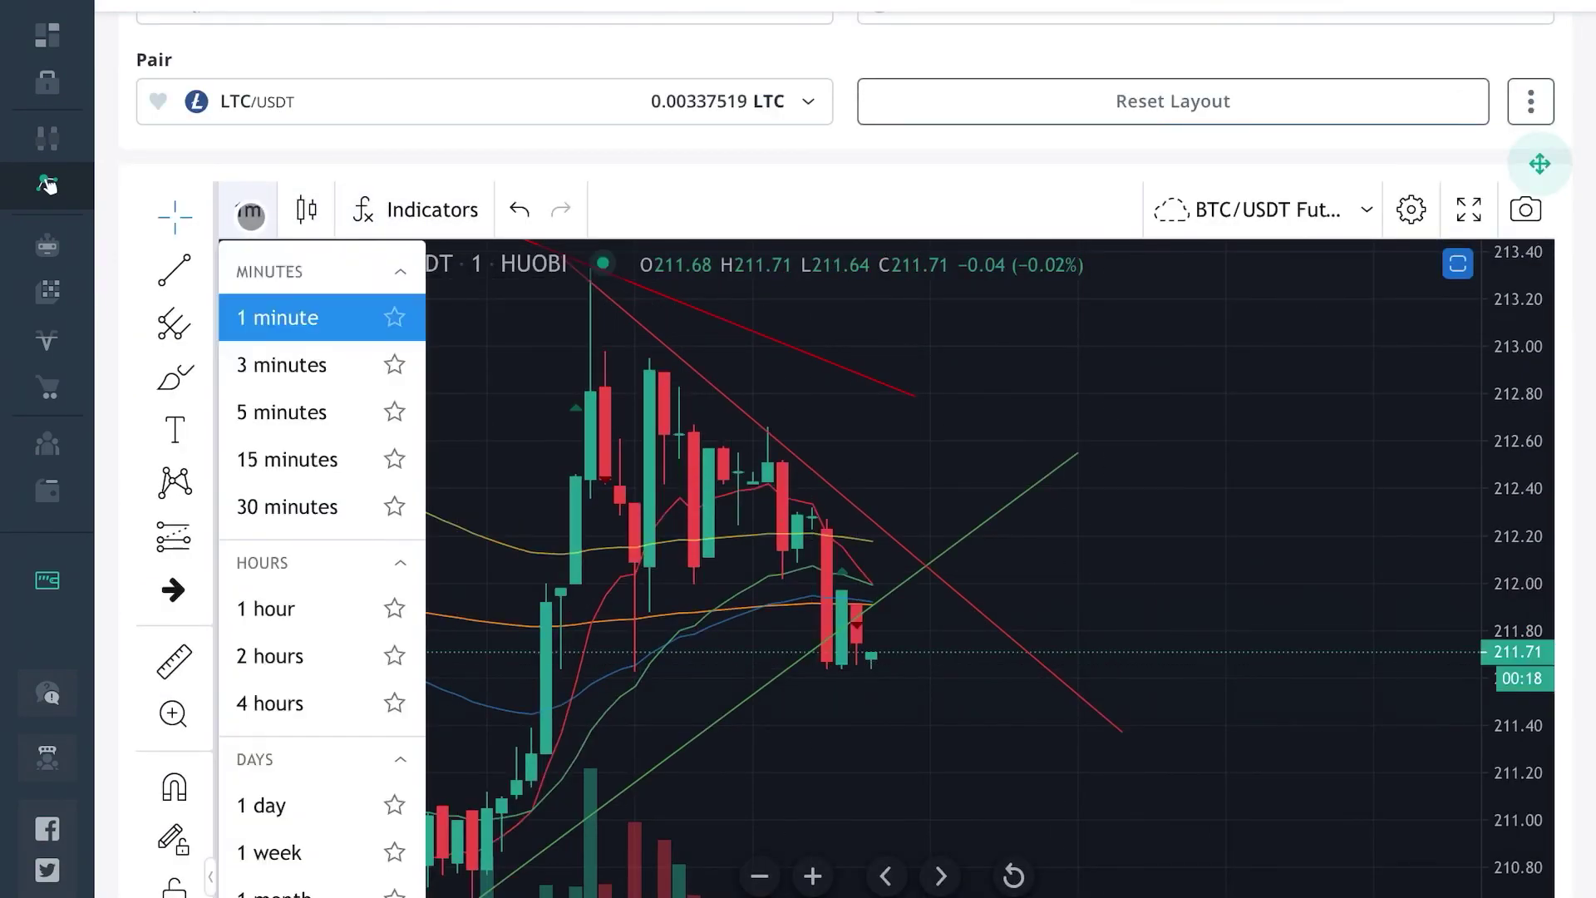
left_click(285, 609)
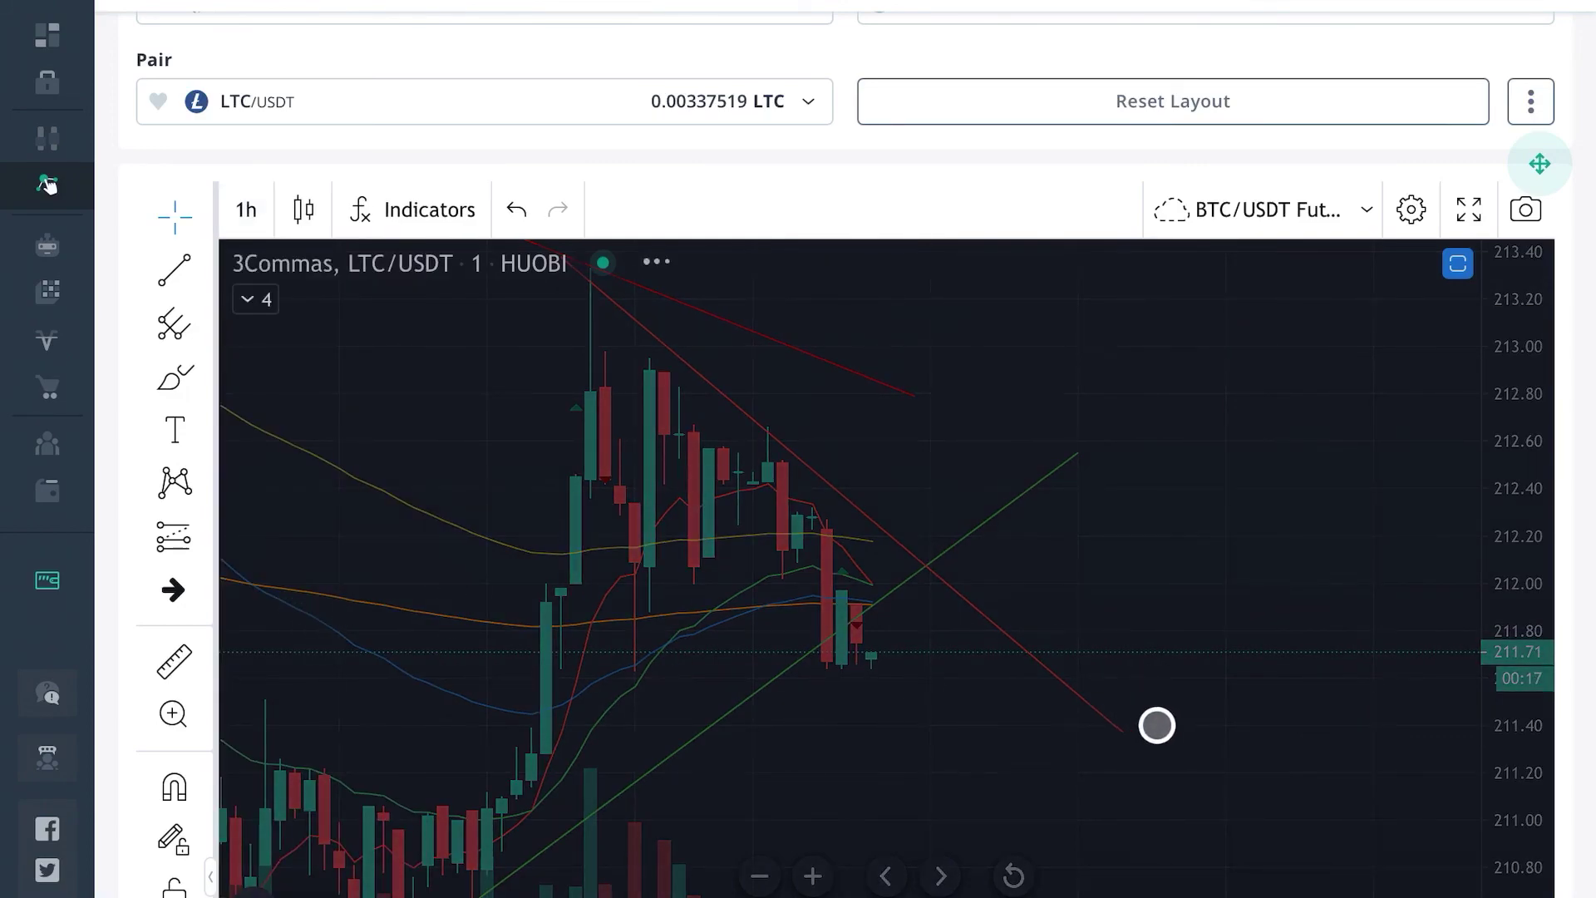
left_click_drag(1492, 452, 1510, 752)
left_click(1086, 117)
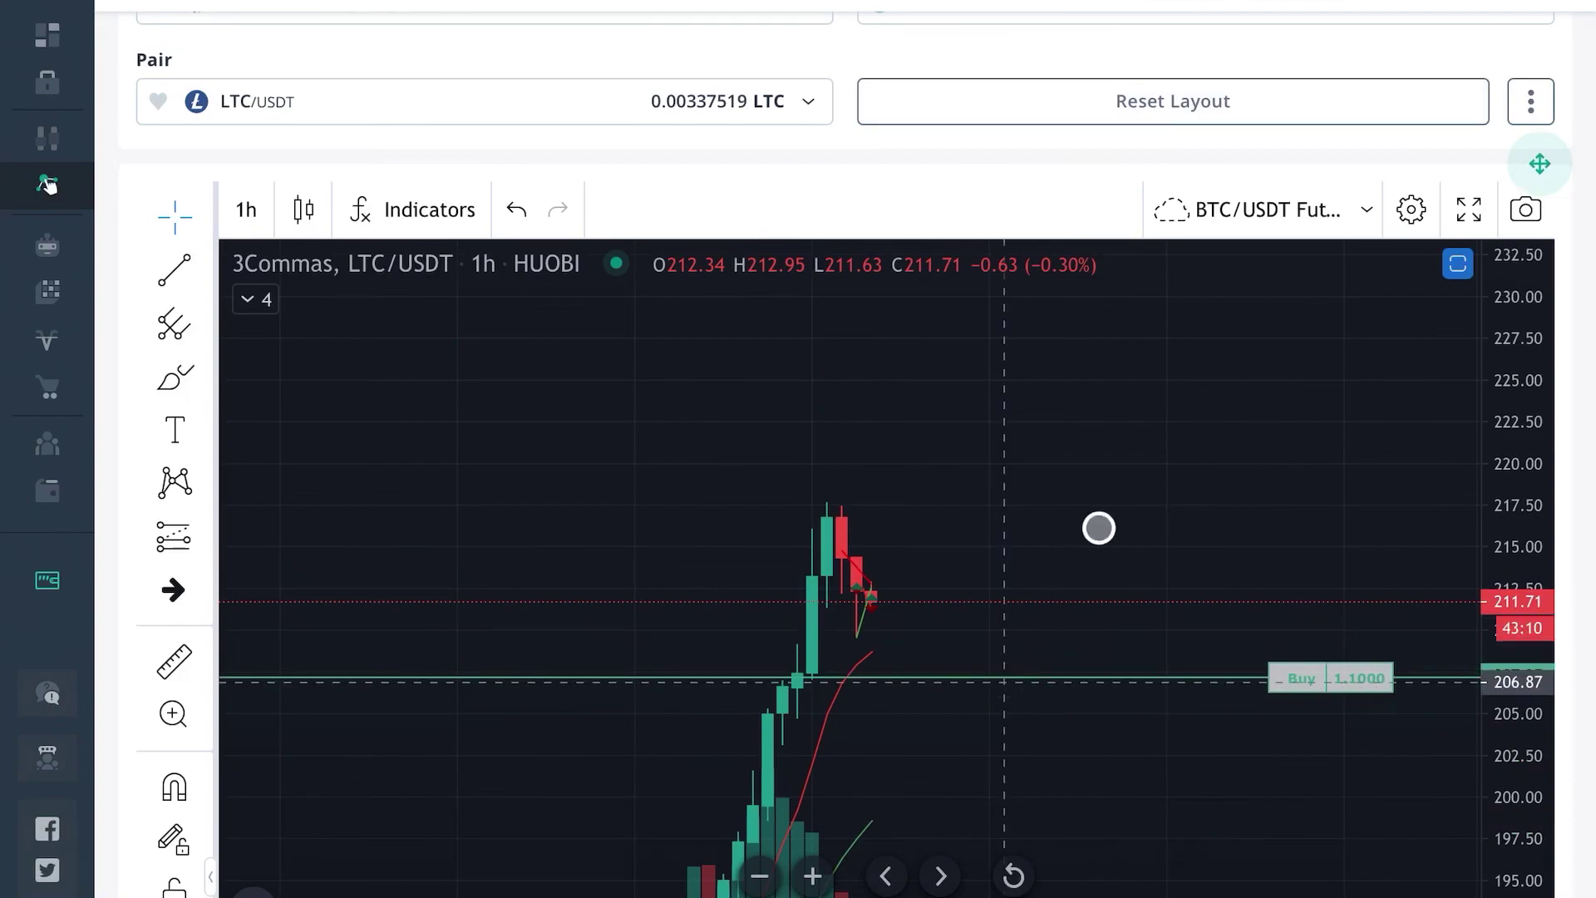
left_click_drag(1097, 527, 1049, 486)
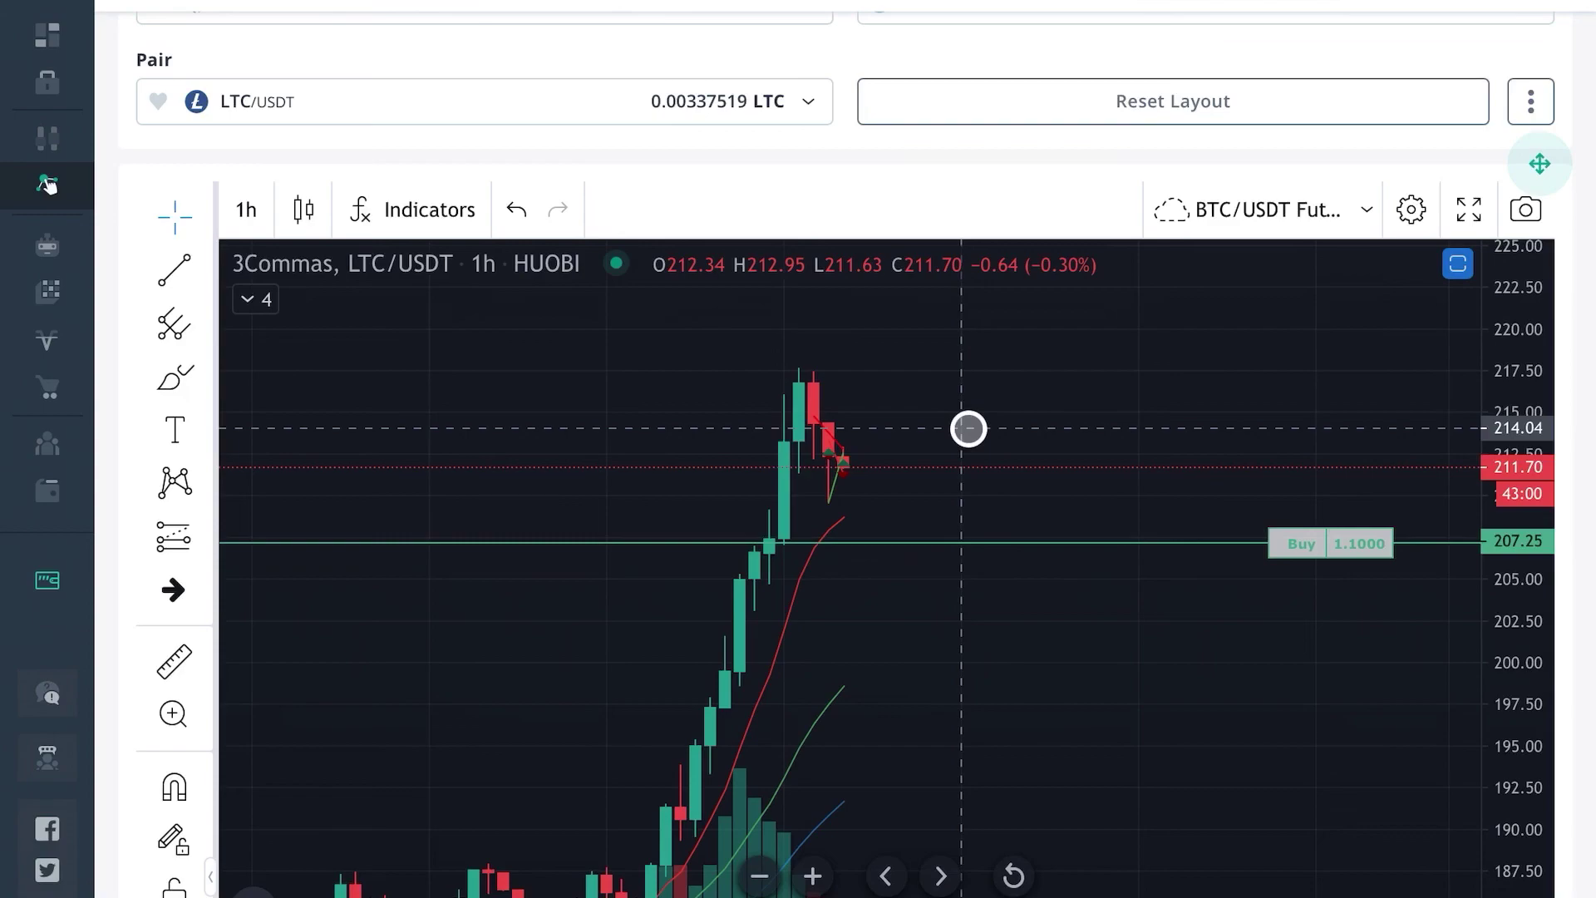
scroll(940, 588, "down", 4)
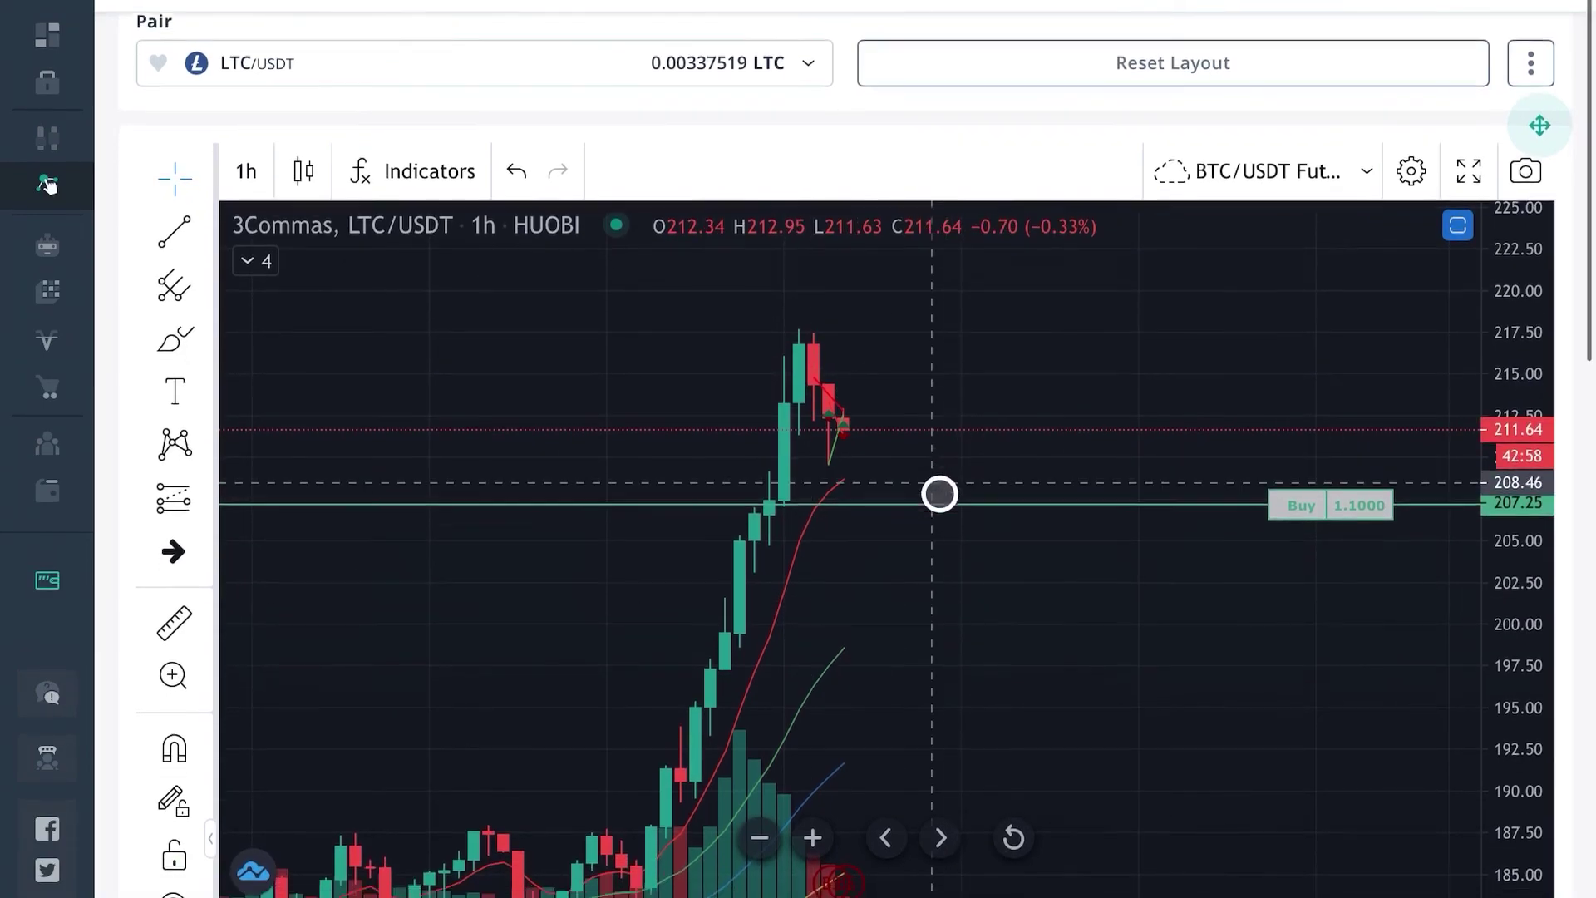
scroll(940, 587, "down", 5)
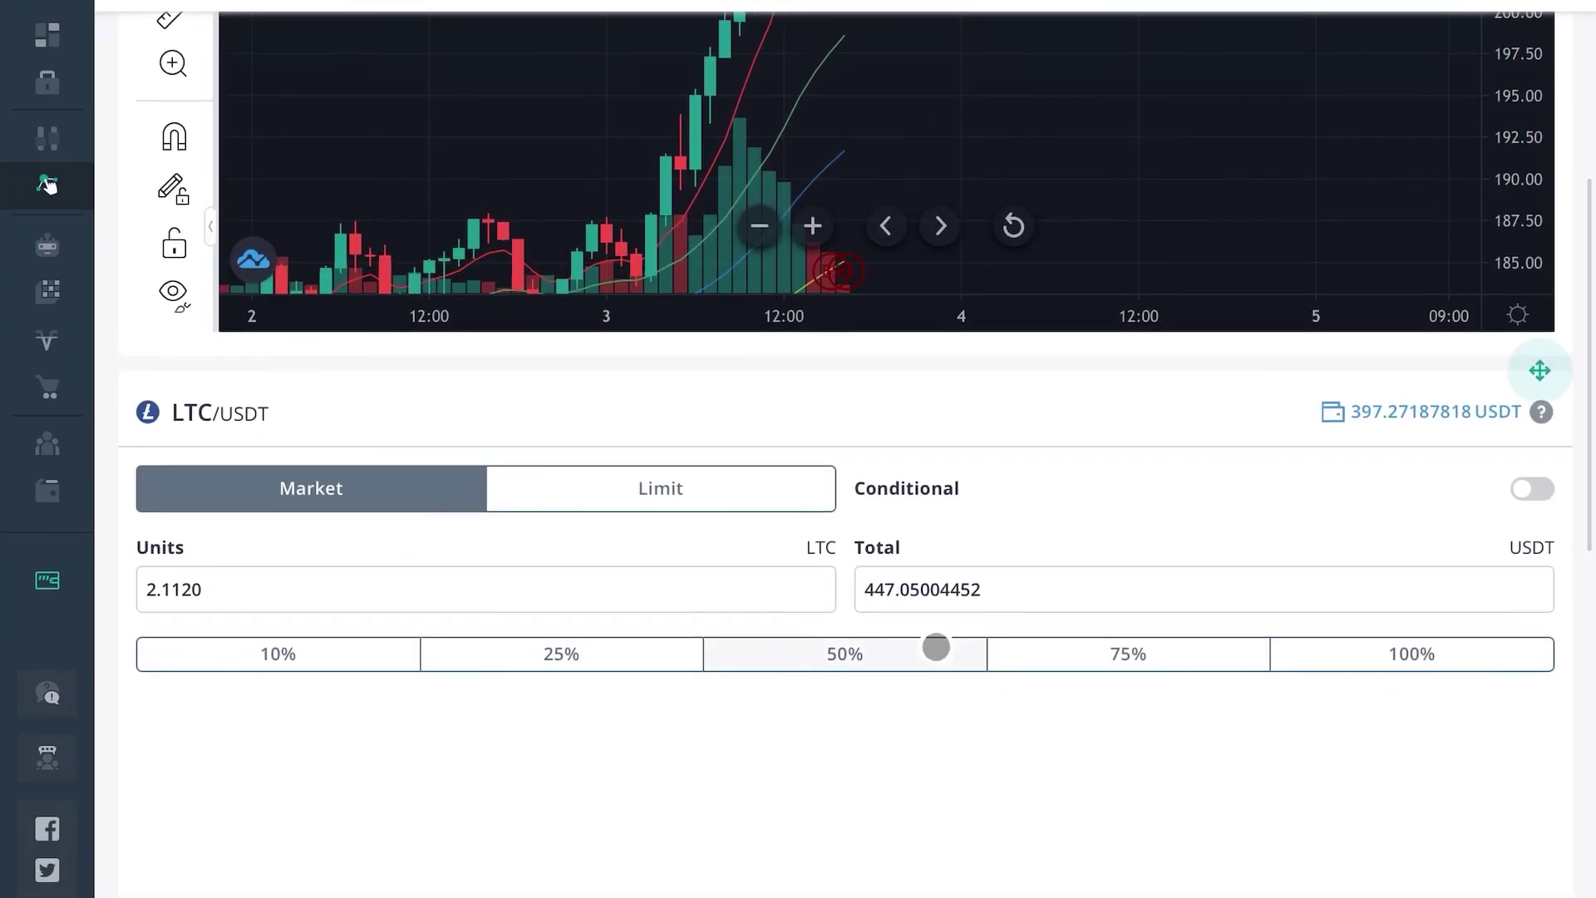